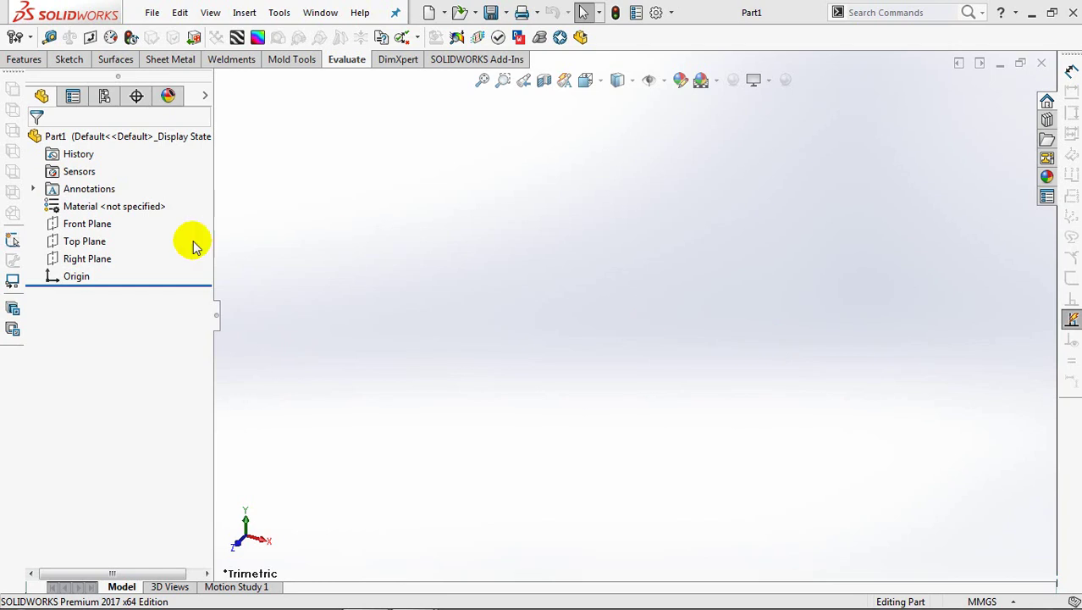
Start a Front Plane sketch and draw a horizontal centerline centred on the origin.
left_click(87, 223)
left_click(115, 60)
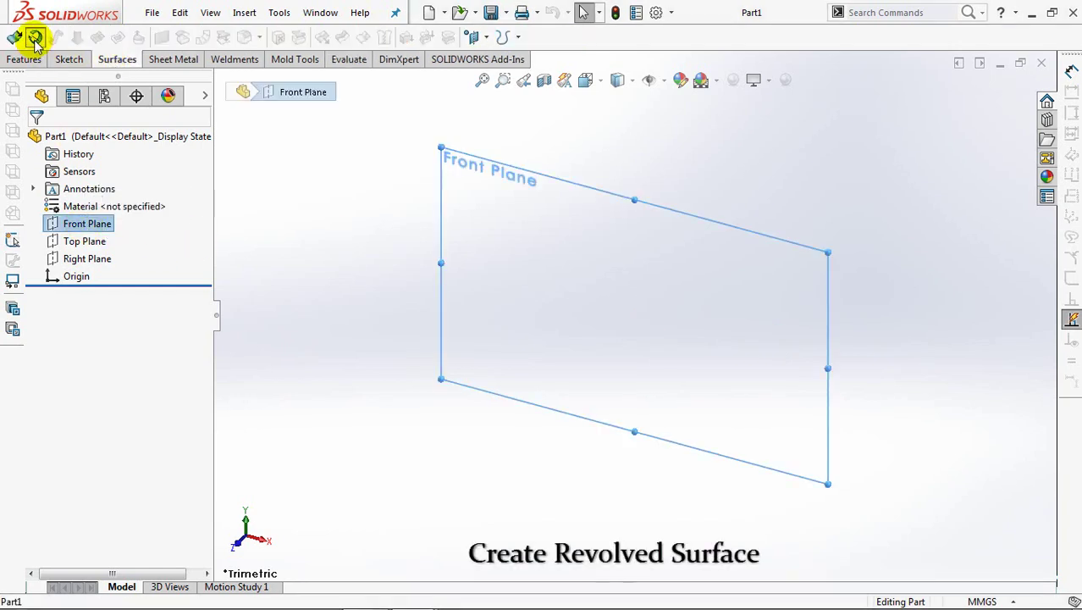
left_click(35, 38)
left_click(96, 37)
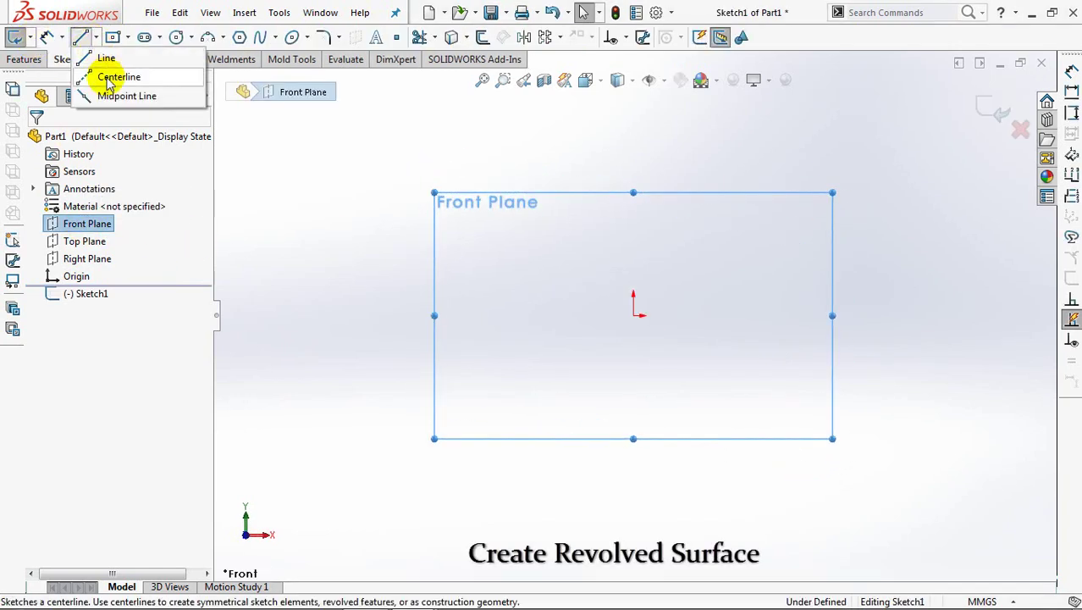
left_click(108, 78)
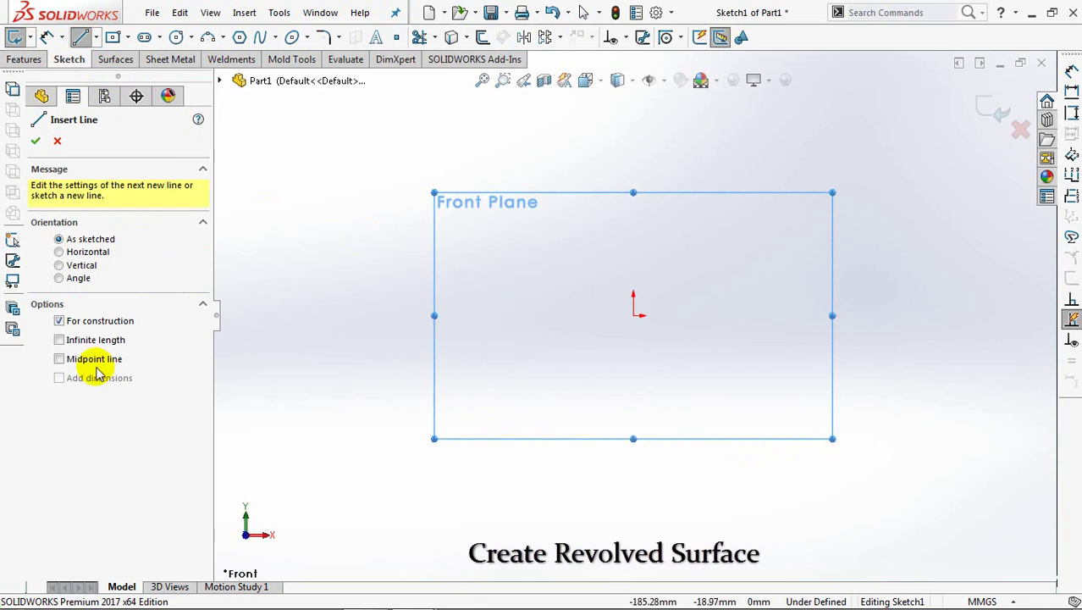
left_click(633, 315)
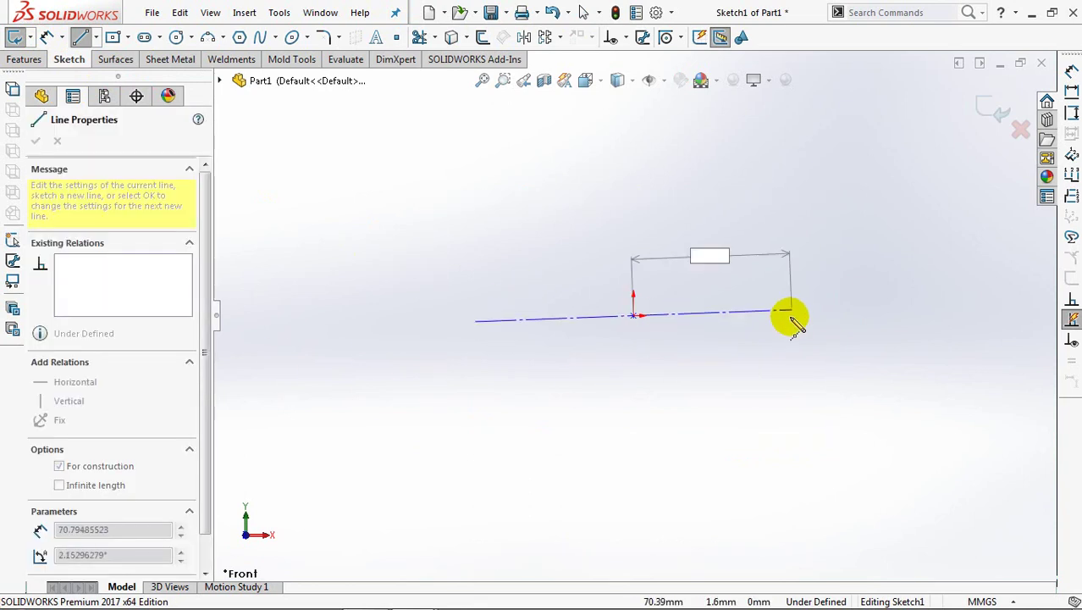
left_click(789, 315)
right_click(819, 336)
left_click(826, 330)
Add a vertical centerline rising from the origin.
left_click(96, 37)
left_click(118, 76)
left_click(633, 315)
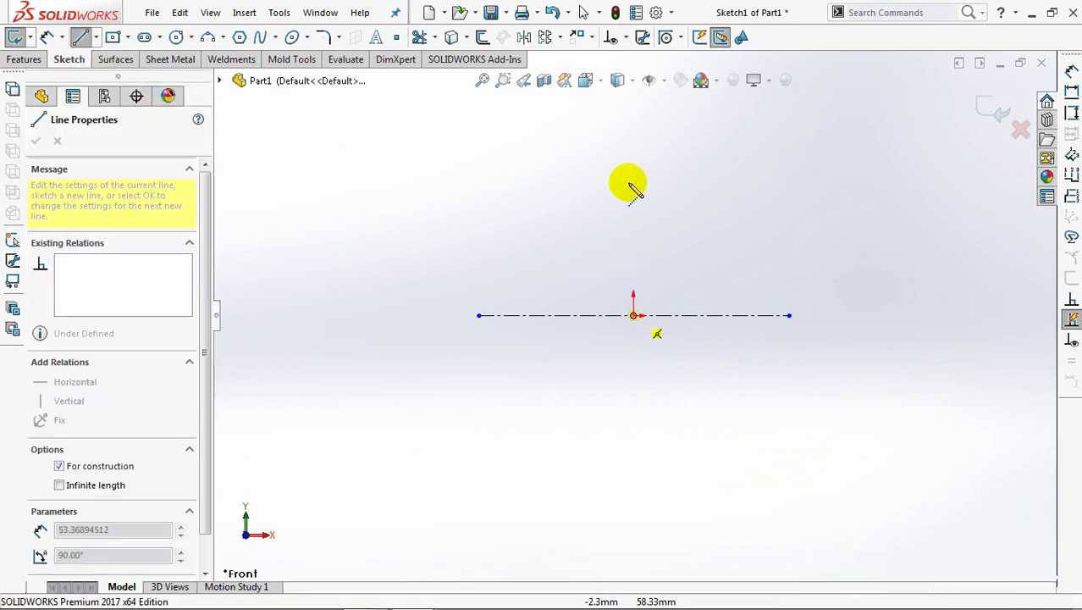
left_click(634, 154)
right_click(636, 156)
left_click(663, 166)
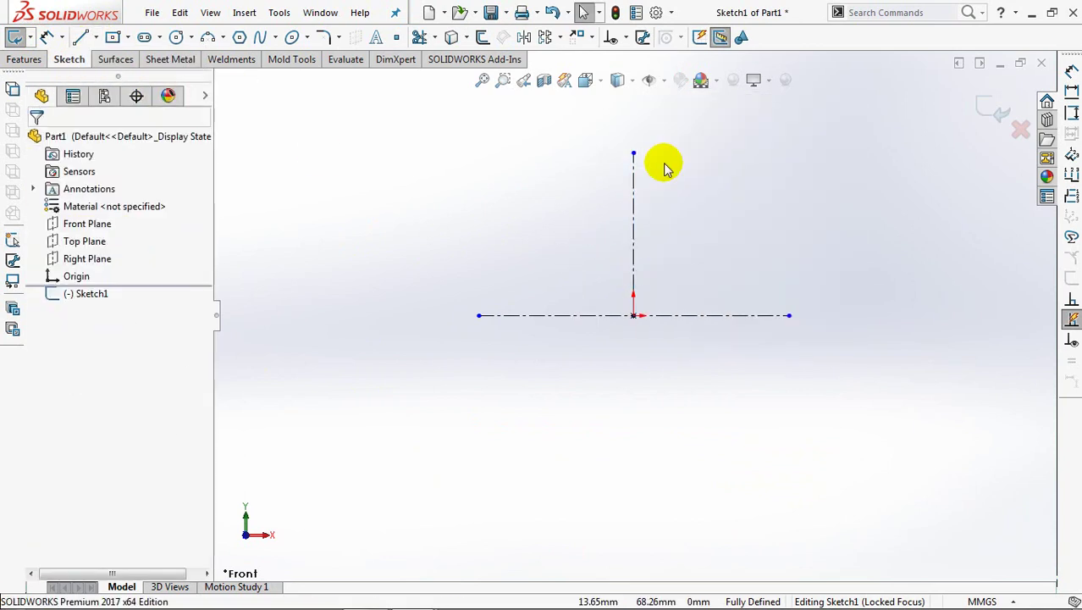
Draw a short upright line from the centerline's right end and an arc to the vertical centerline's top.
key("f")
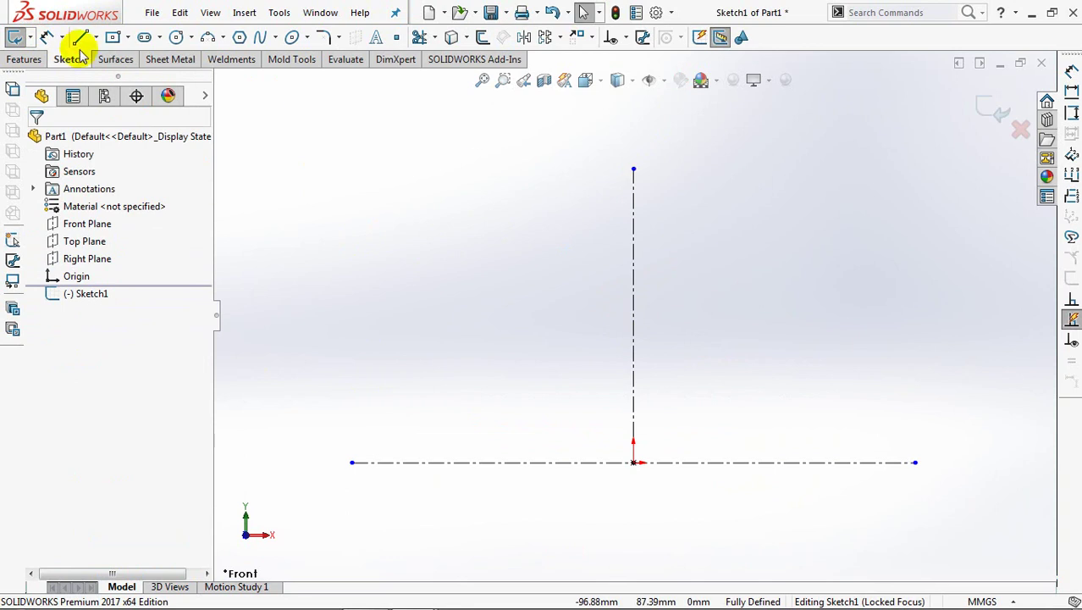
left_click(81, 37)
left_click(915, 462)
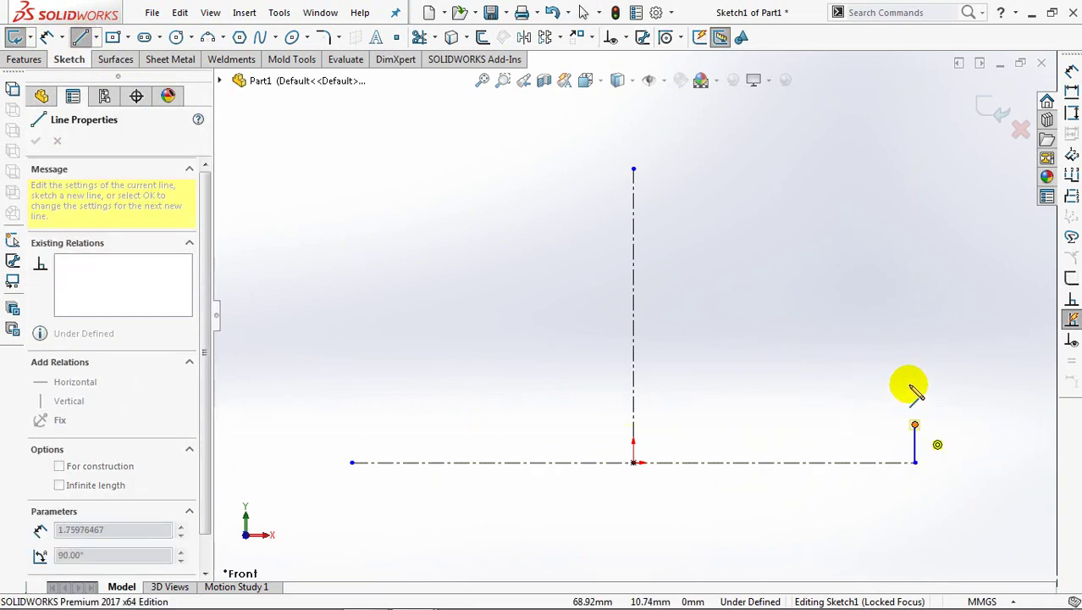
left_click_drag(911, 391, 634, 170)
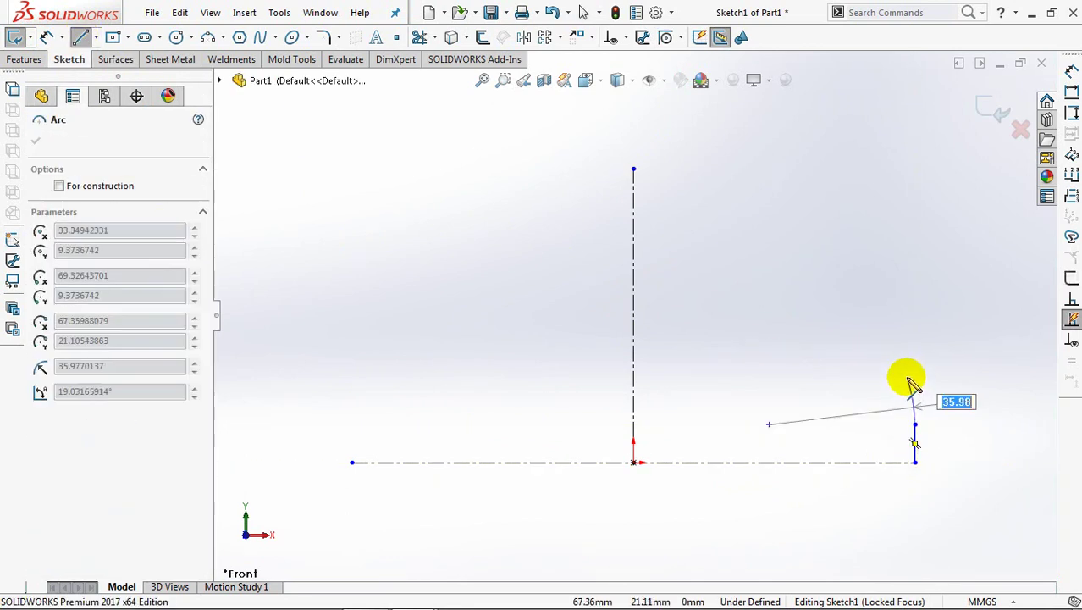
right_click(634, 169)
left_click(675, 179)
Make the arc's centre coincident with the vertical centerline.
left_click(625, 37)
left_click(652, 75)
left_click(657, 424)
left_click(637, 397)
left_click(41, 414)
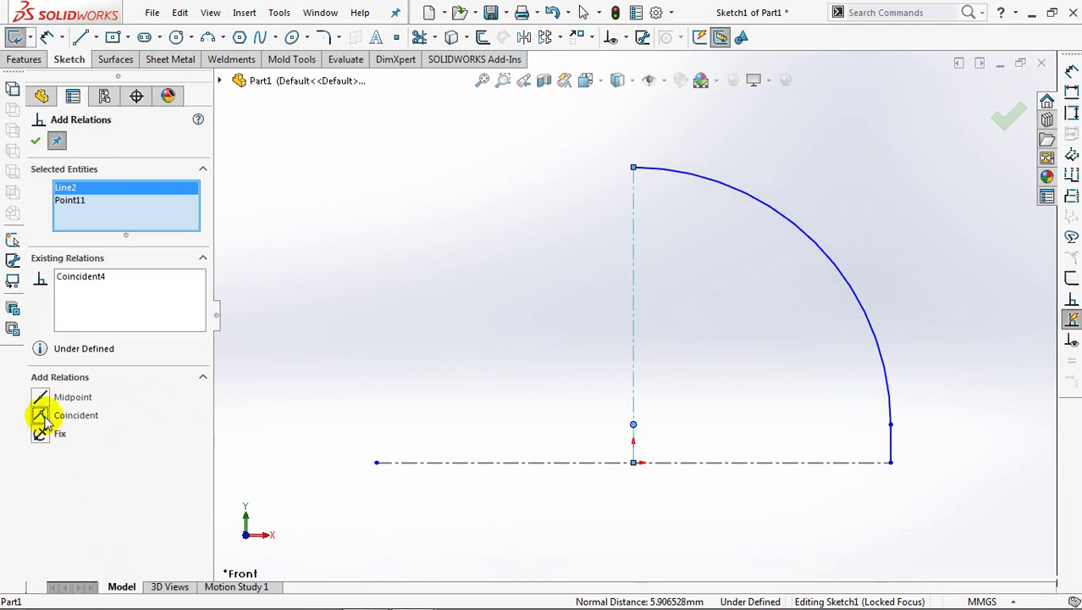
left_click(34, 144)
Dimension the horizontal centerline to 70.
left_click(48, 39)
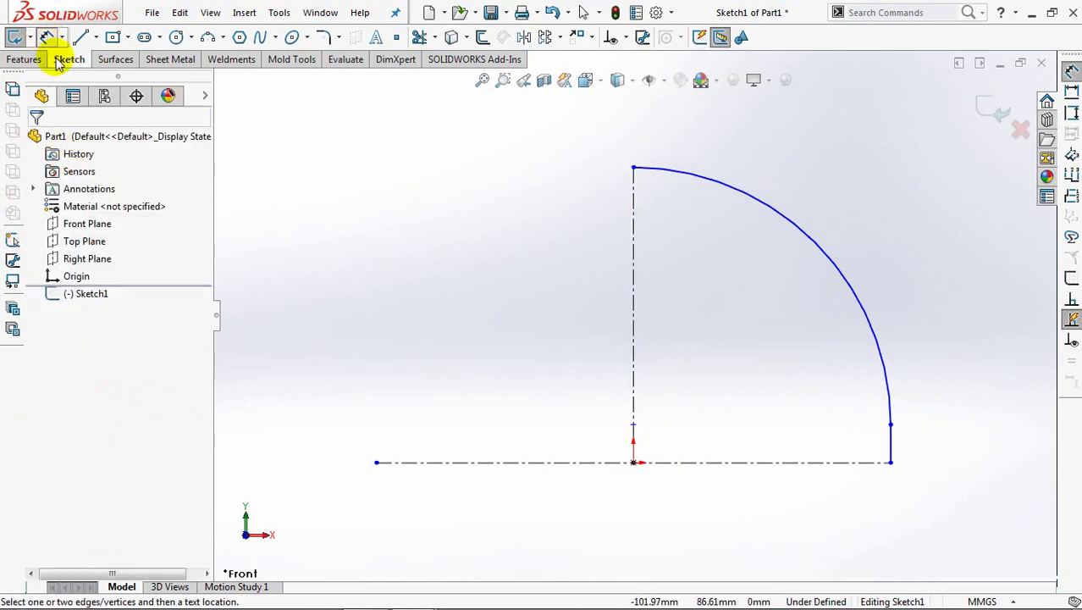
left_click(658, 463)
left_click(637, 517)
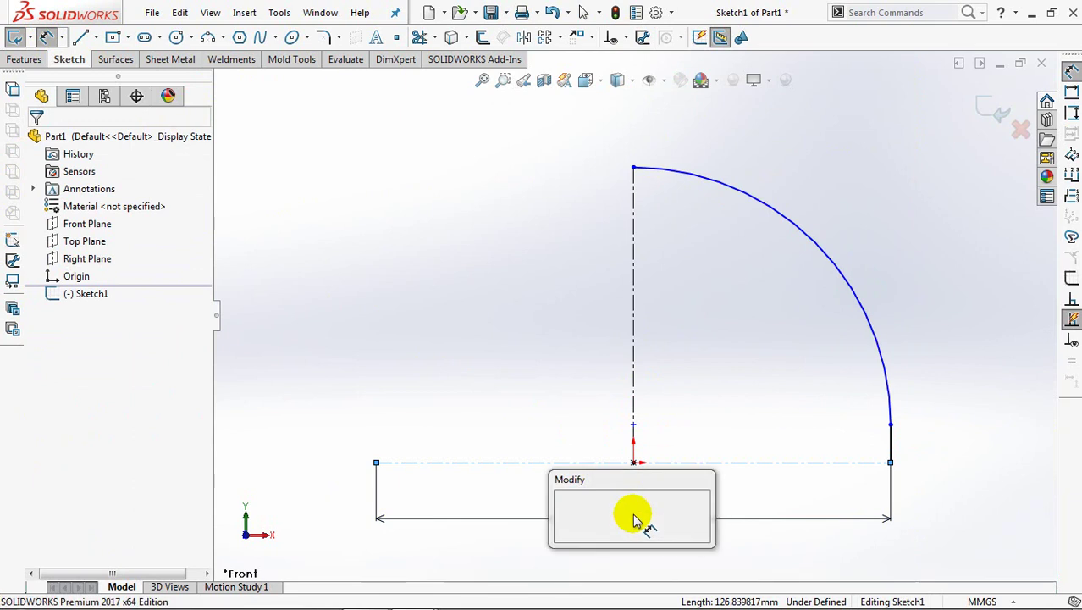
type("70")
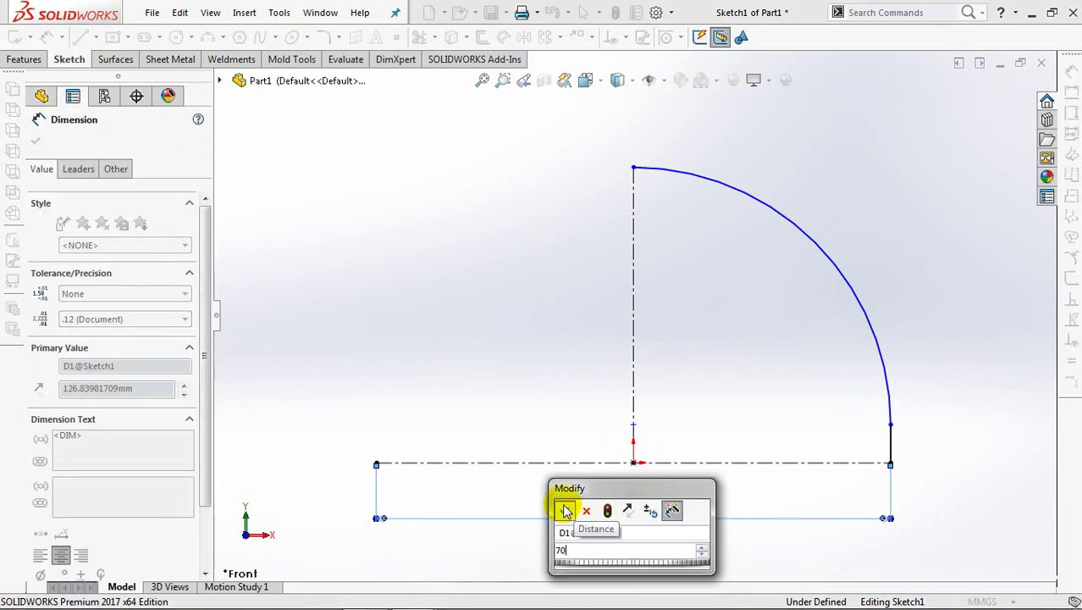
left_click(567, 511)
key("Escape")
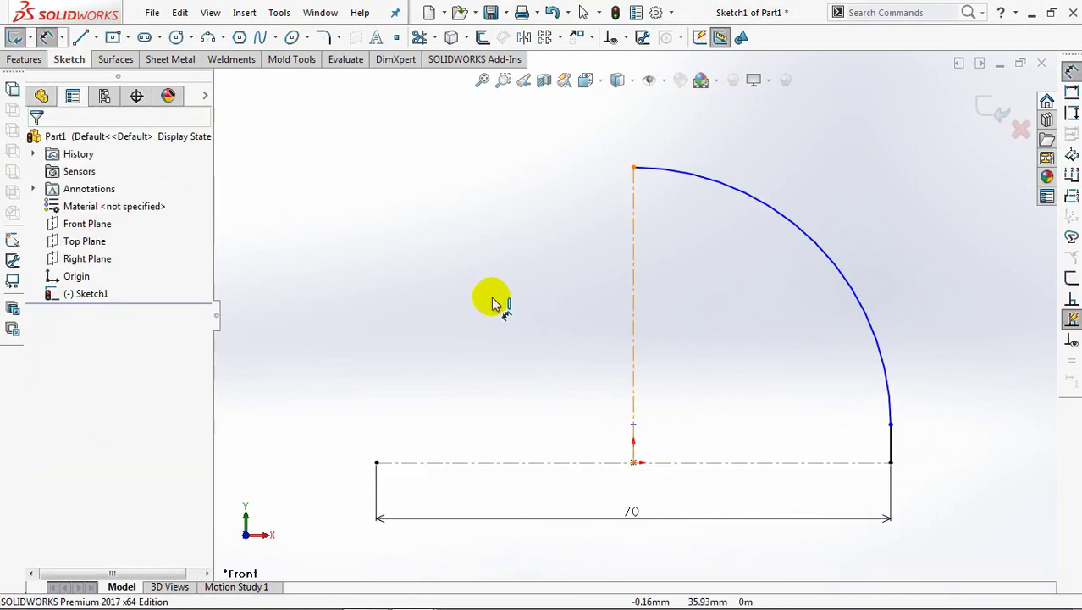
Dimension the vertical centerline to 40, then begin a three-point arc at the profile's lower right end.
left_click(633, 305)
left_click(333, 312)
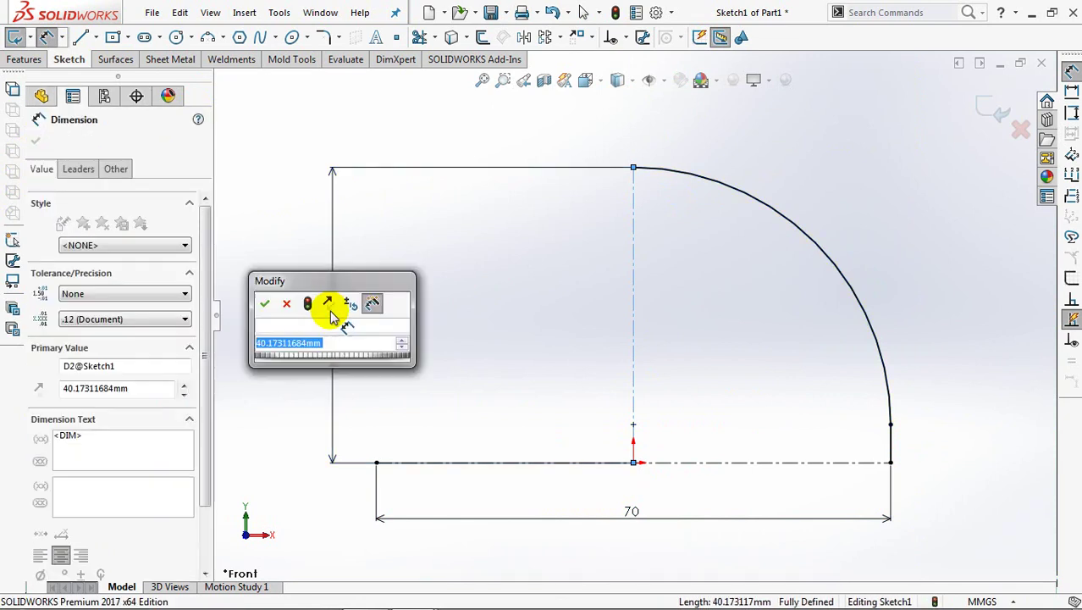
type("40")
left_click(265, 303)
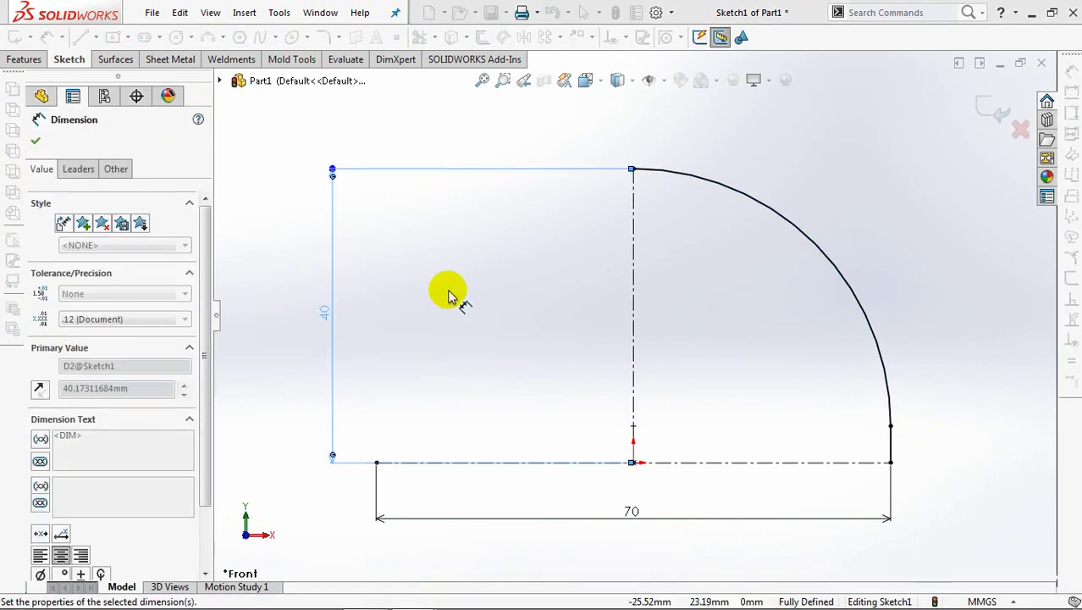
key("Escape")
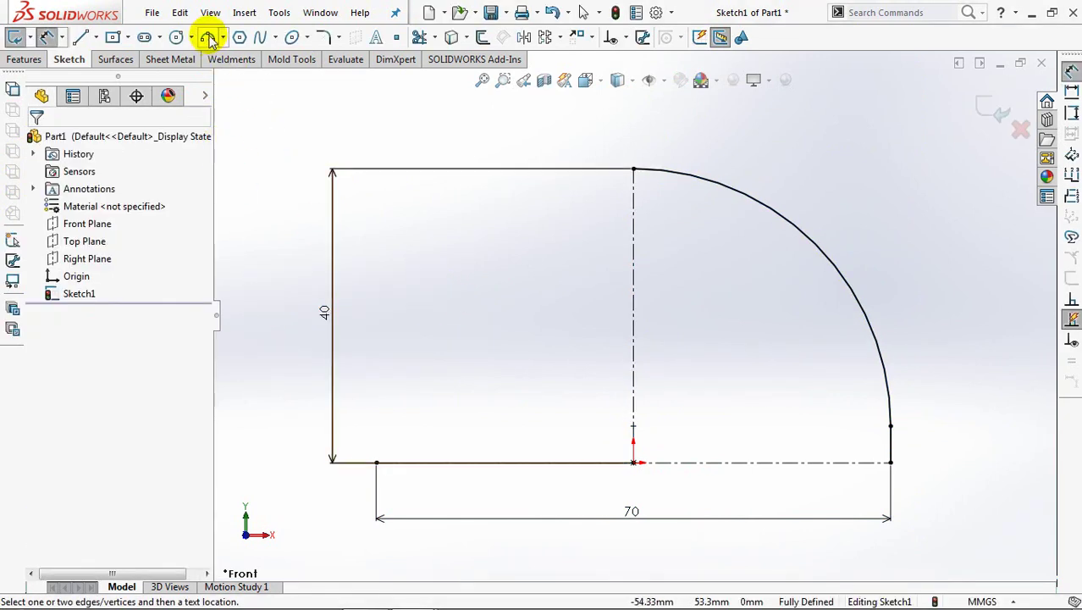
left_click(207, 36)
left_click(891, 426)
Finish the inner arc as construction geometry with its end coincident on the vertical centerline.
left_click(633, 350)
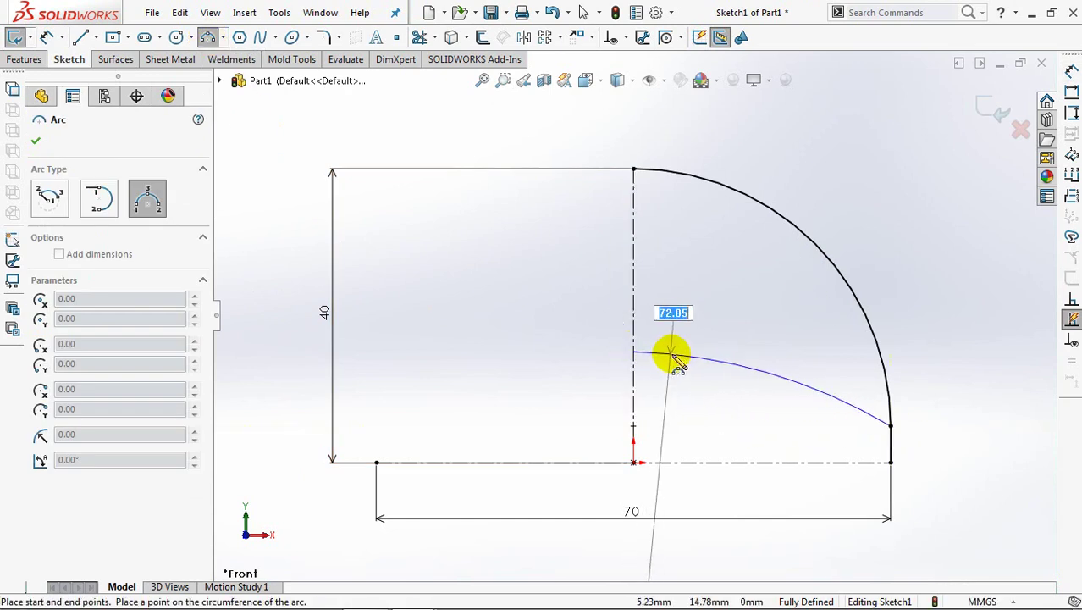
left_click(675, 356)
left_click(62, 431)
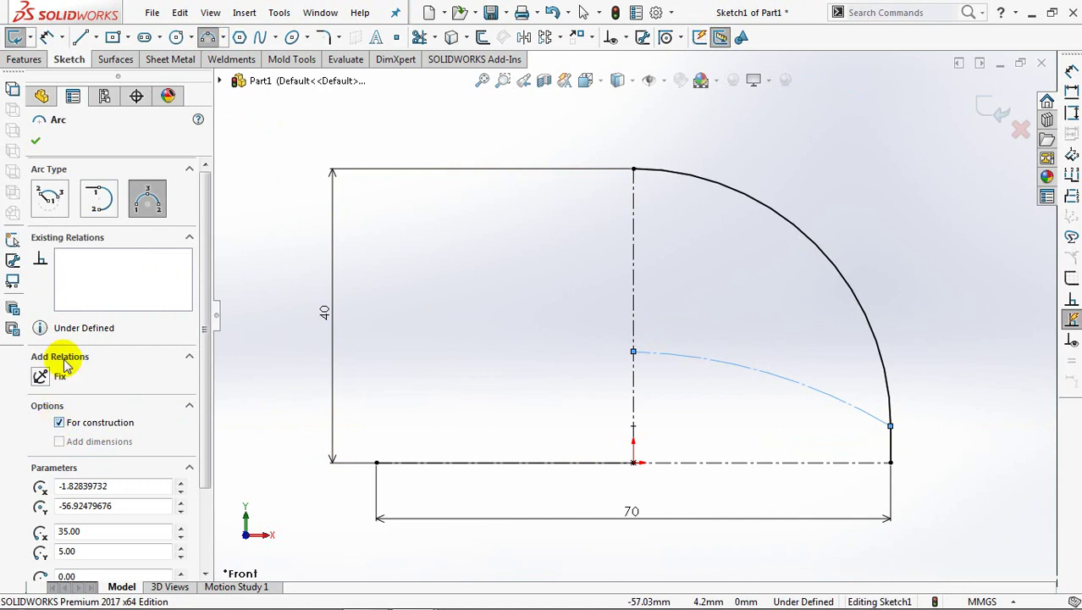
left_click(36, 140)
scroll(595, 271, "up", 3)
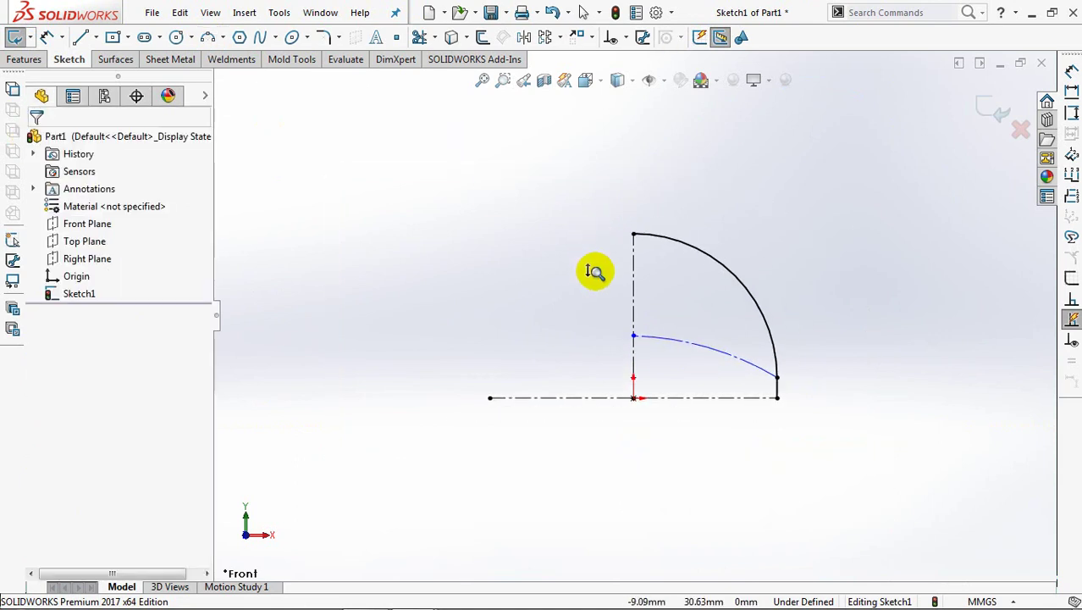
middle_click_drag(595, 271, 596, 174, "ctrl")
left_click(626, 38)
left_click(633, 77)
left_click(624, 535)
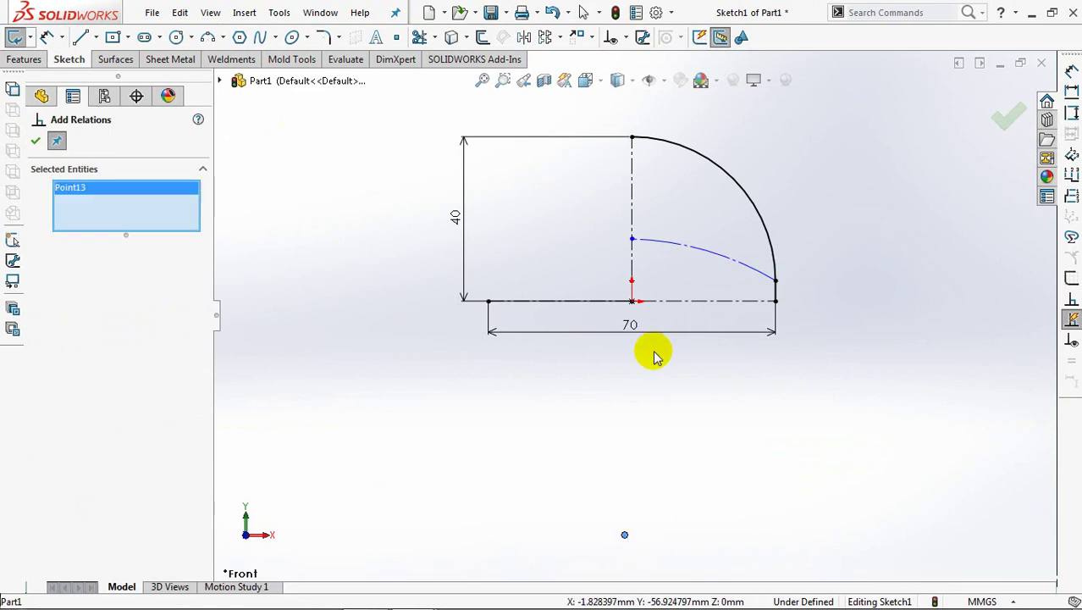
left_click(632, 254)
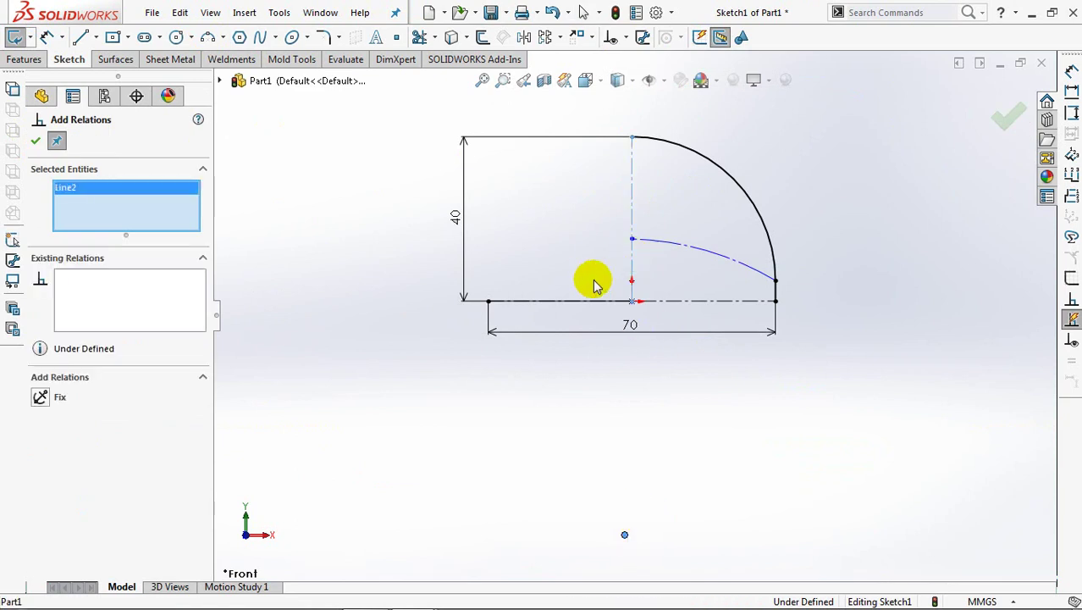
left_click(35, 141)
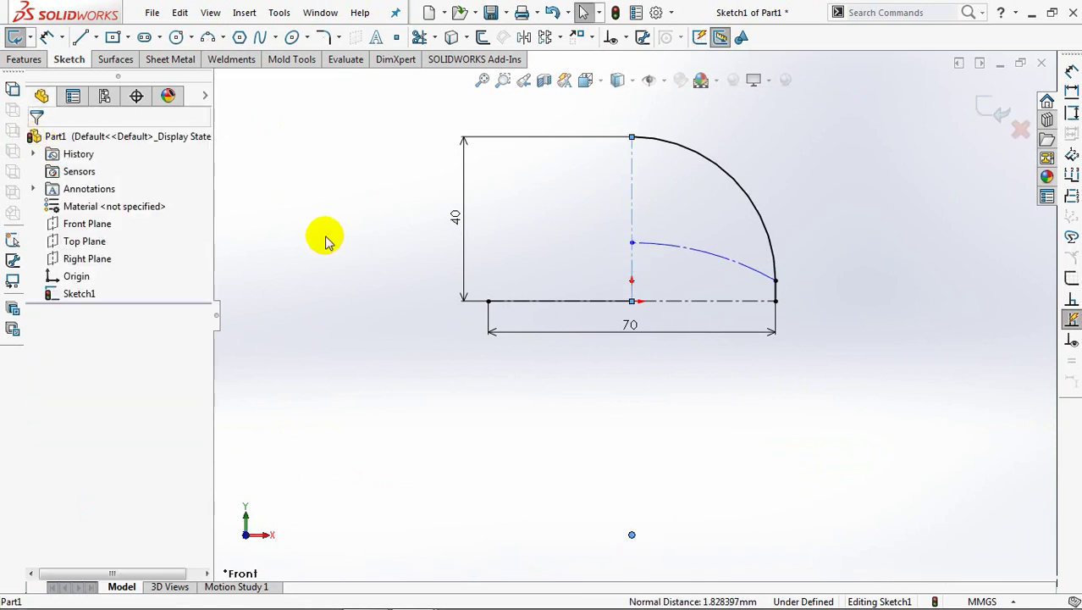
Dimension the construction arc's end 15 above the origin.
left_click(48, 39)
left_click(641, 243)
left_click(627, 298)
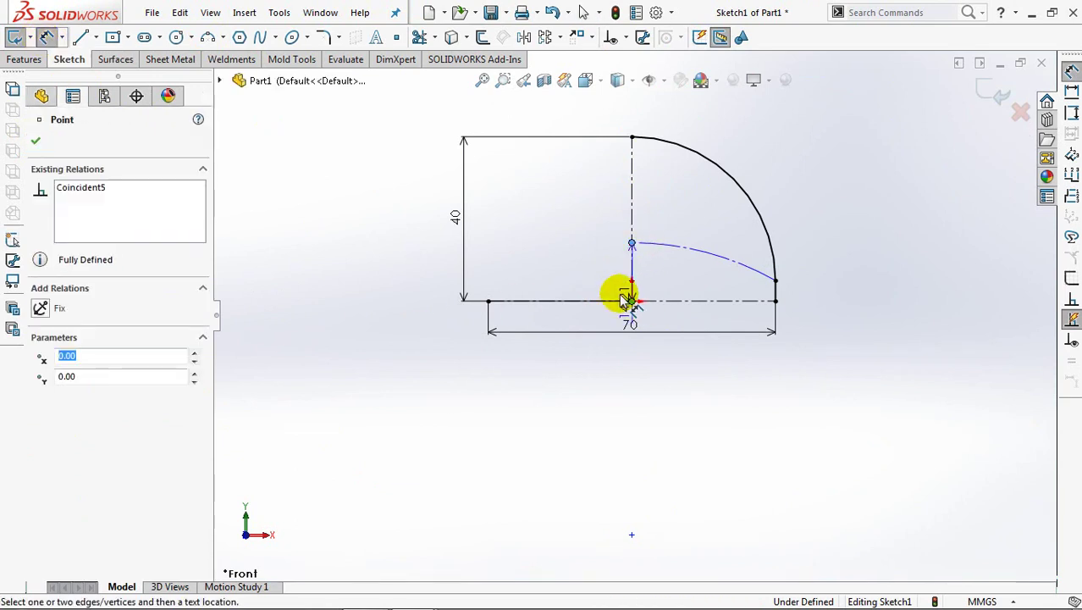
left_click(577, 282)
type("15")
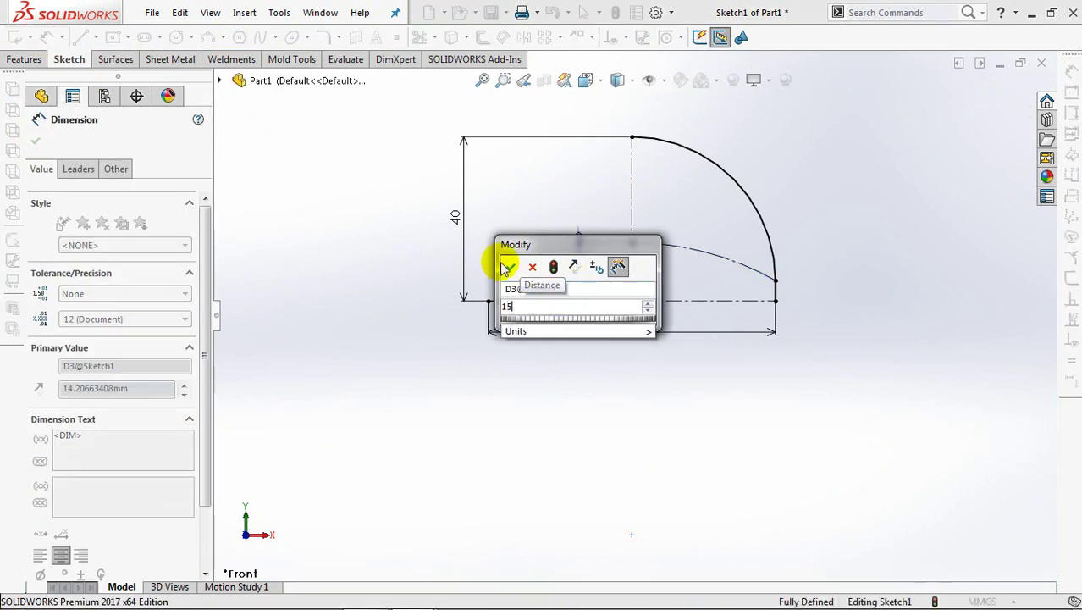
left_click(507, 267)
key("Escape")
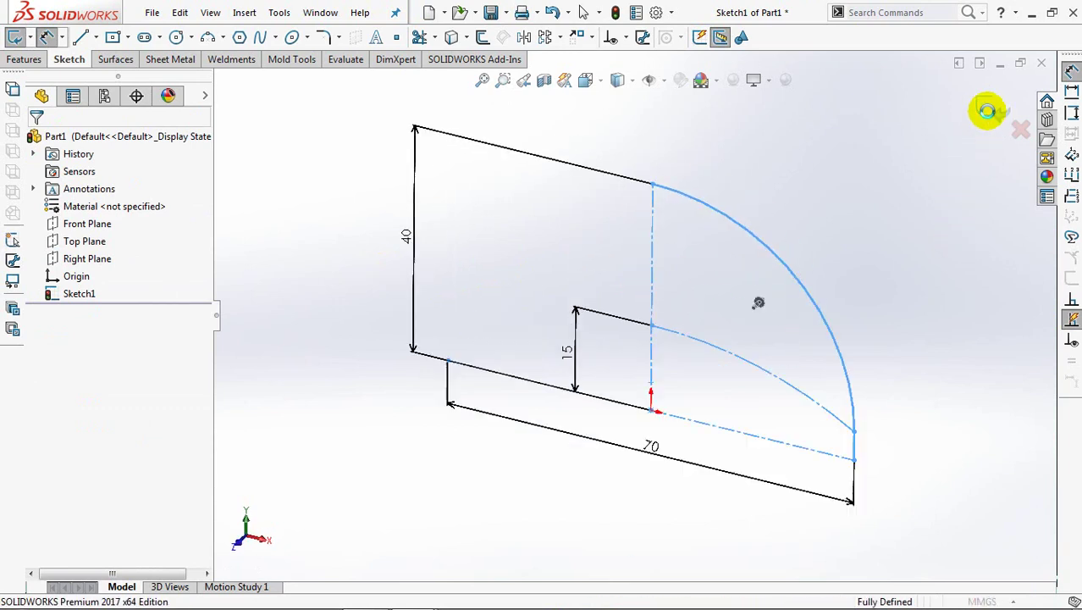
Revolve the profile 360° about the vertical centerline into a dome surface.
left_click(650, 259)
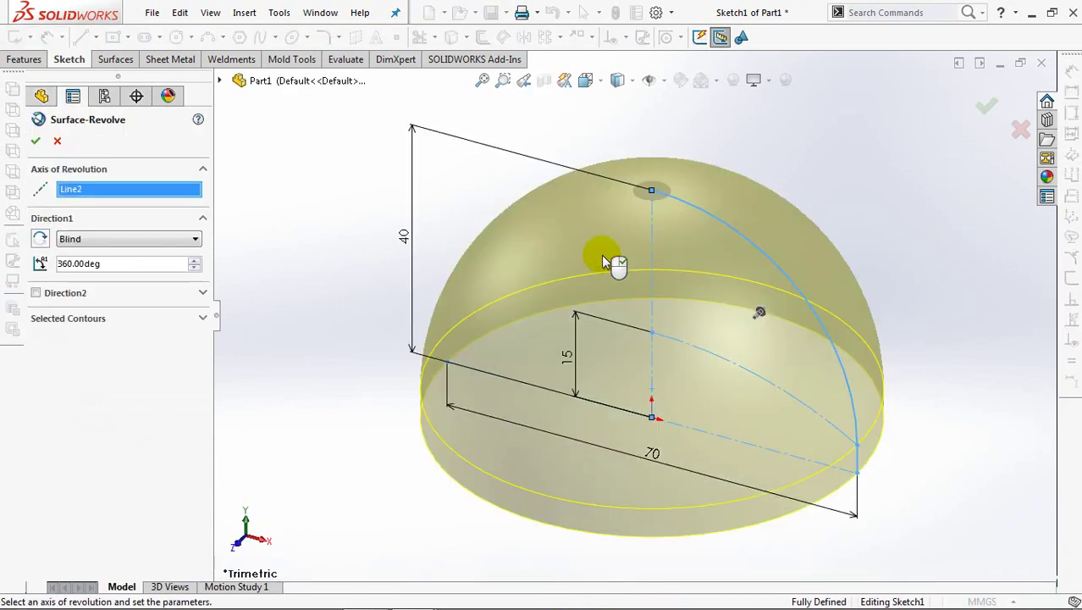
left_click(35, 142)
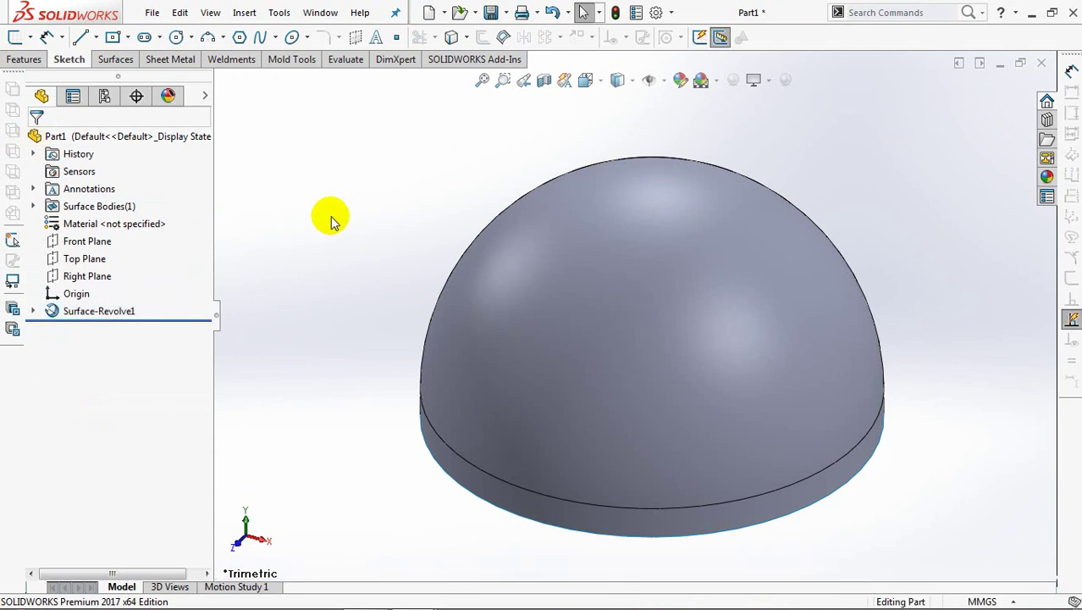
left_click(72, 258)
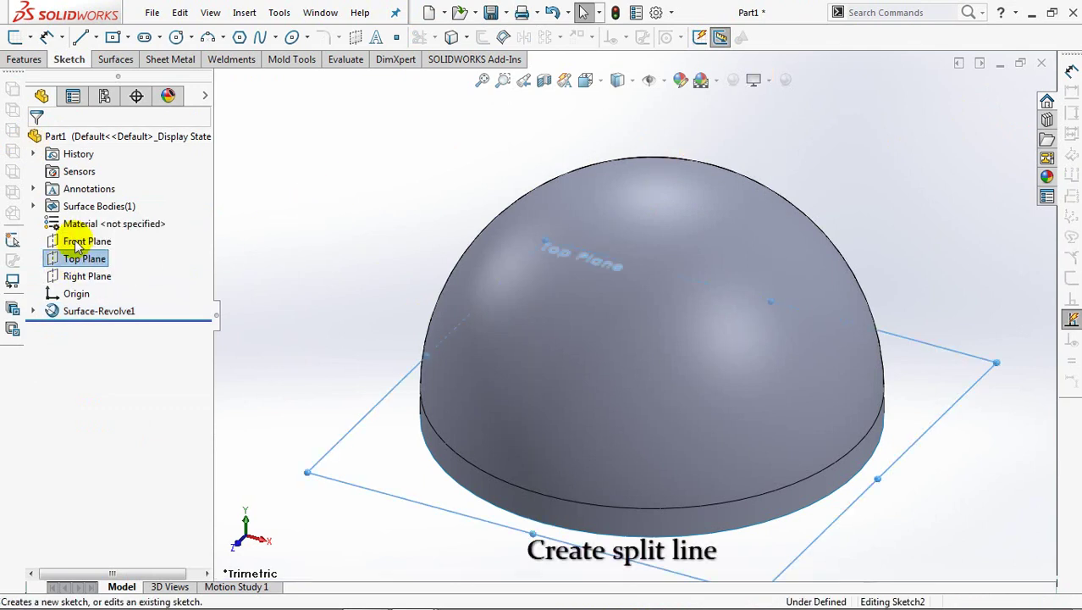
In a Top Plane sketch, offset Sketch1's centre line 8.50 mm both ways, then exit to isometric view.
left_click(59, 240)
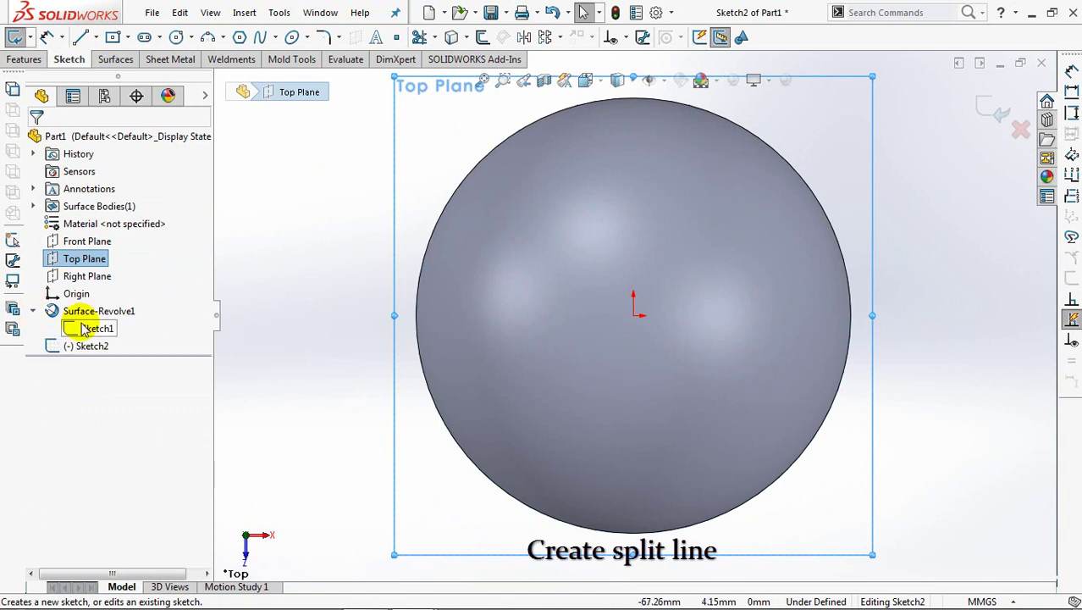
left_click(84, 326)
left_click(88, 298)
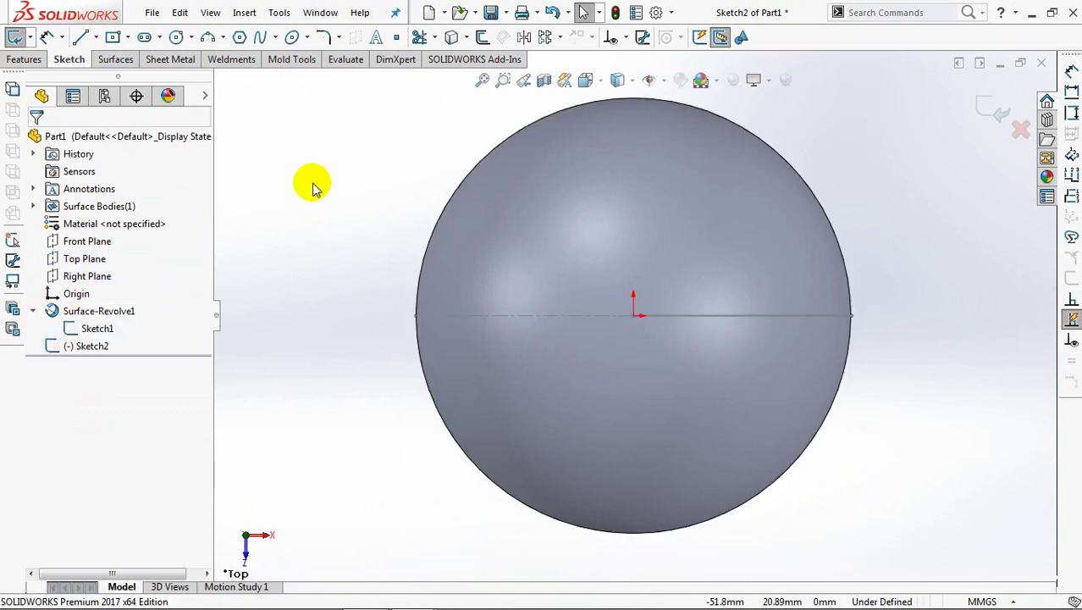
left_click(482, 36)
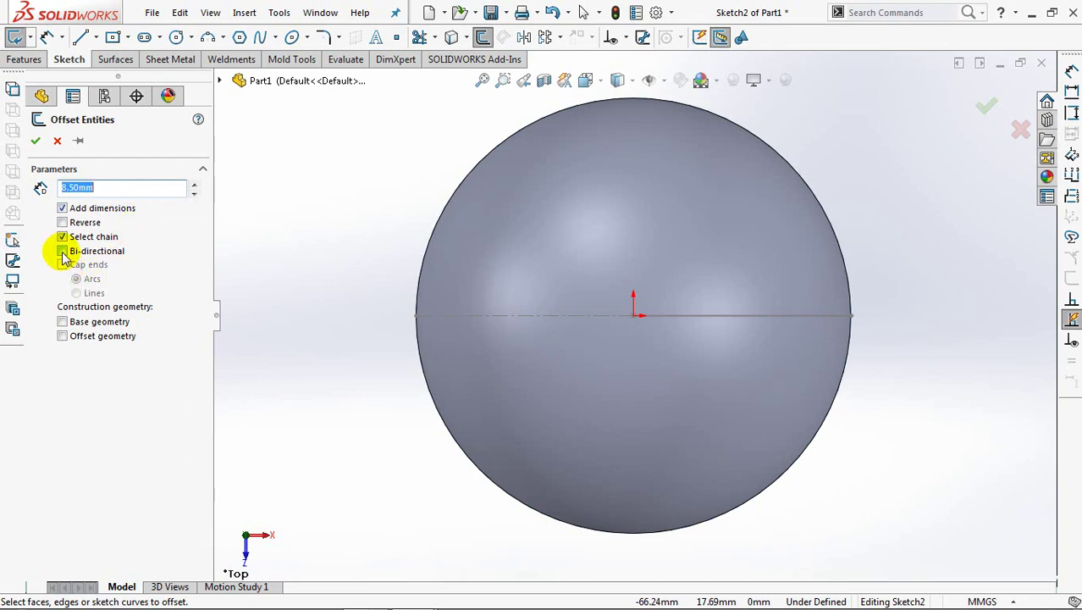
left_click(624, 319)
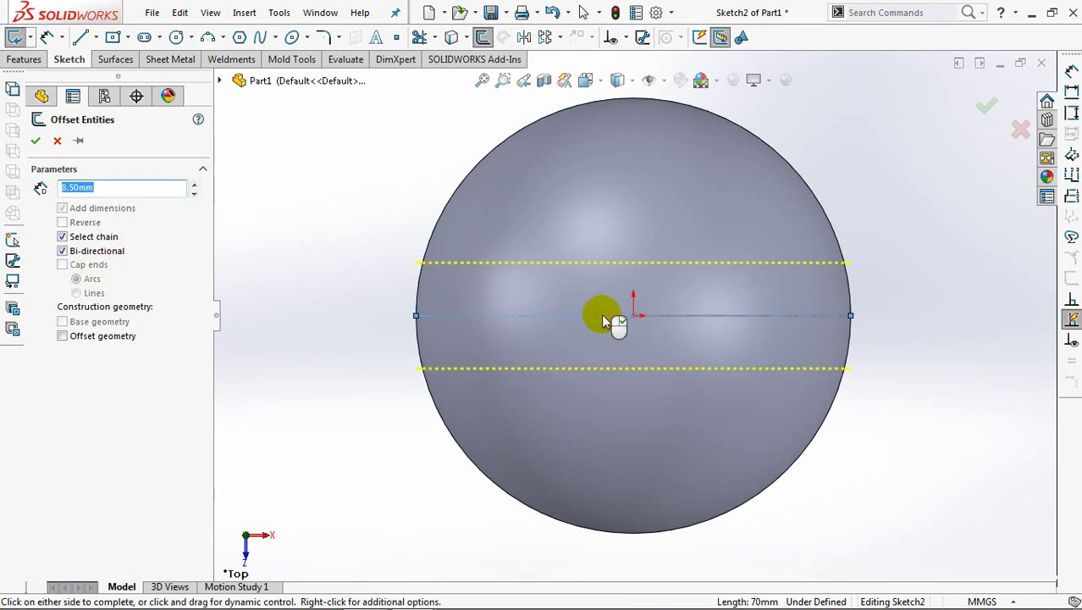
key("Return")
left_click(992, 111)
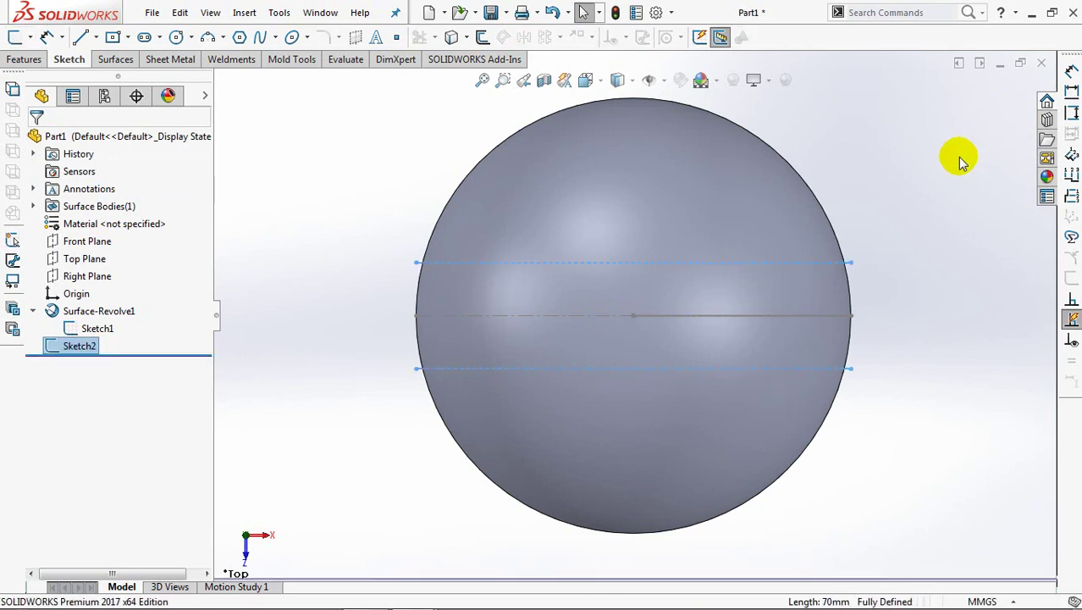
key("ctrl+7")
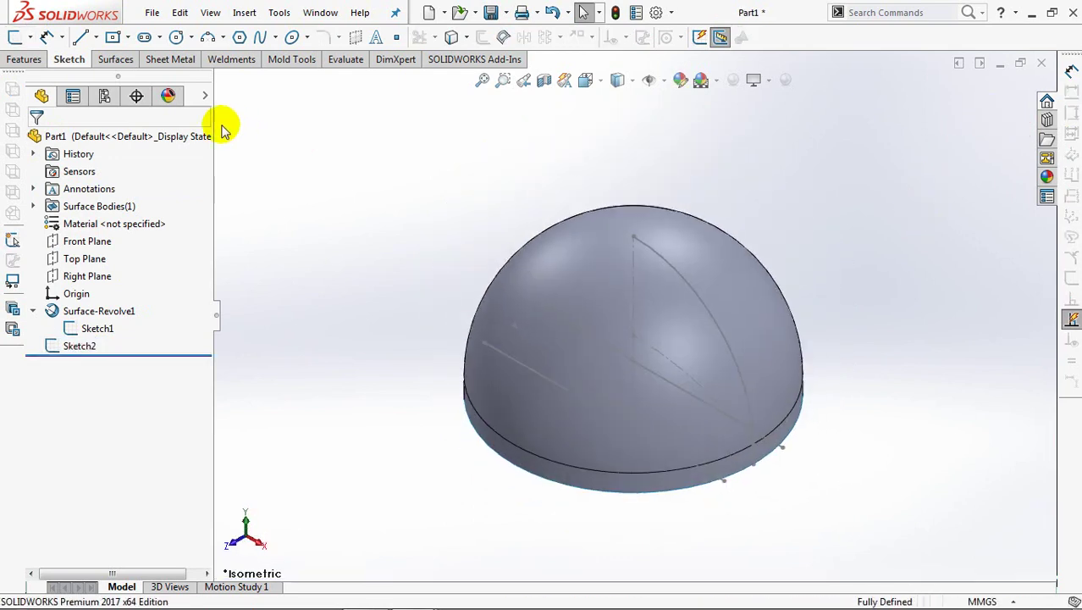
Create Plane1 on the dome's bottom circular edge.
left_click(24, 59)
left_click(482, 38)
left_click(487, 65)
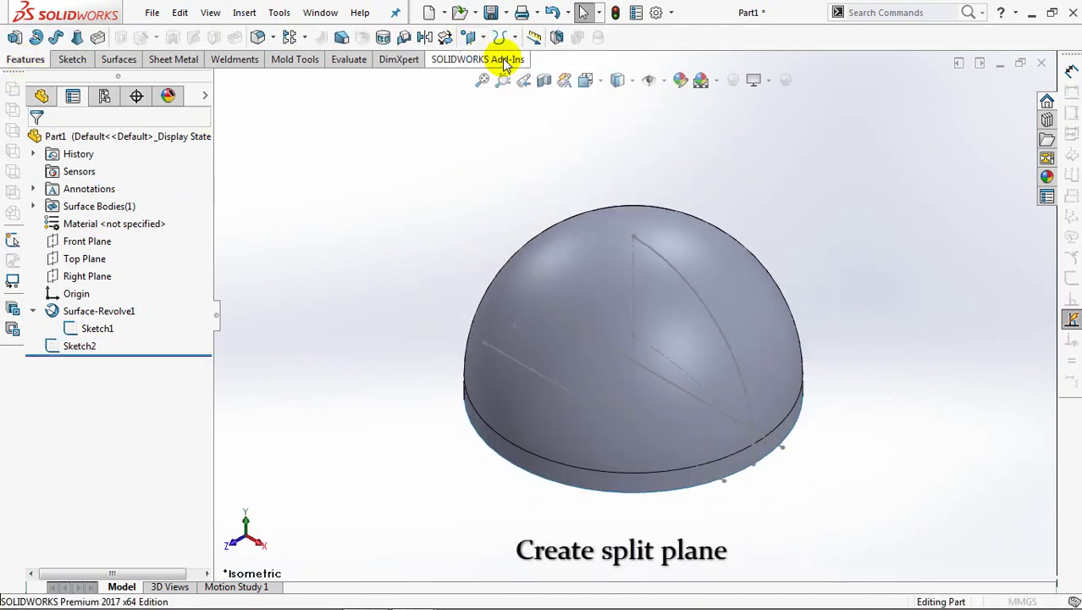
left_click(501, 432)
key("Return")
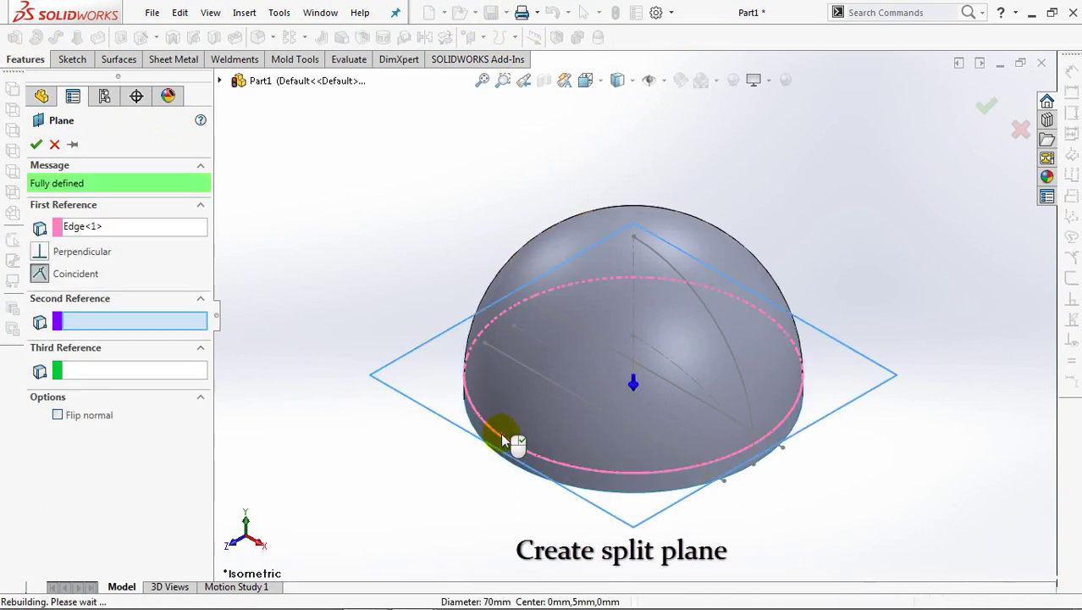
Select Sketch2 and Plane1 together in the feature tree.
left_click(388, 203)
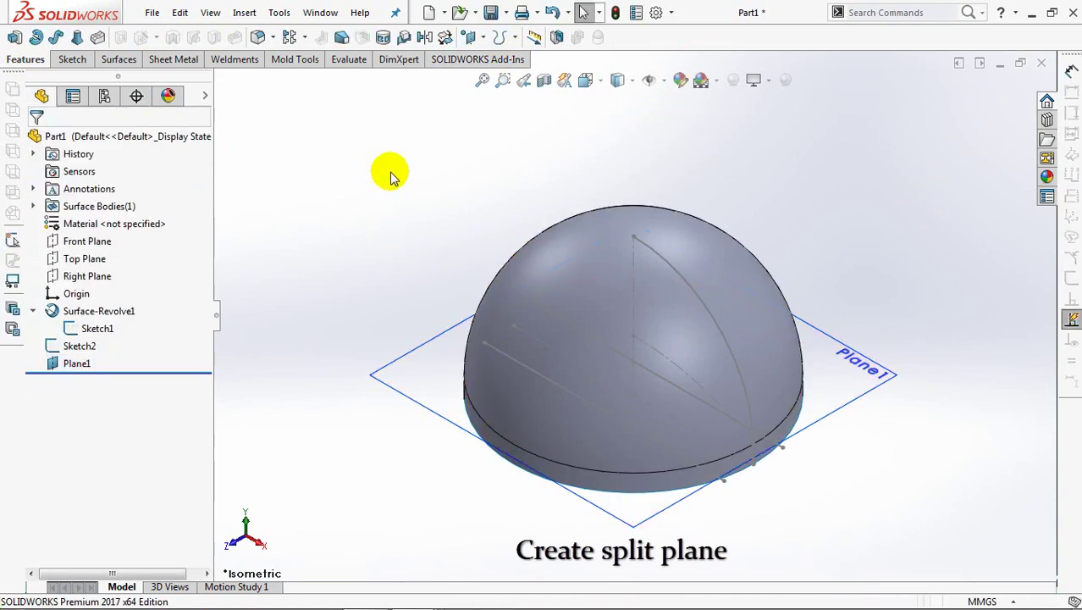
left_click(80, 345)
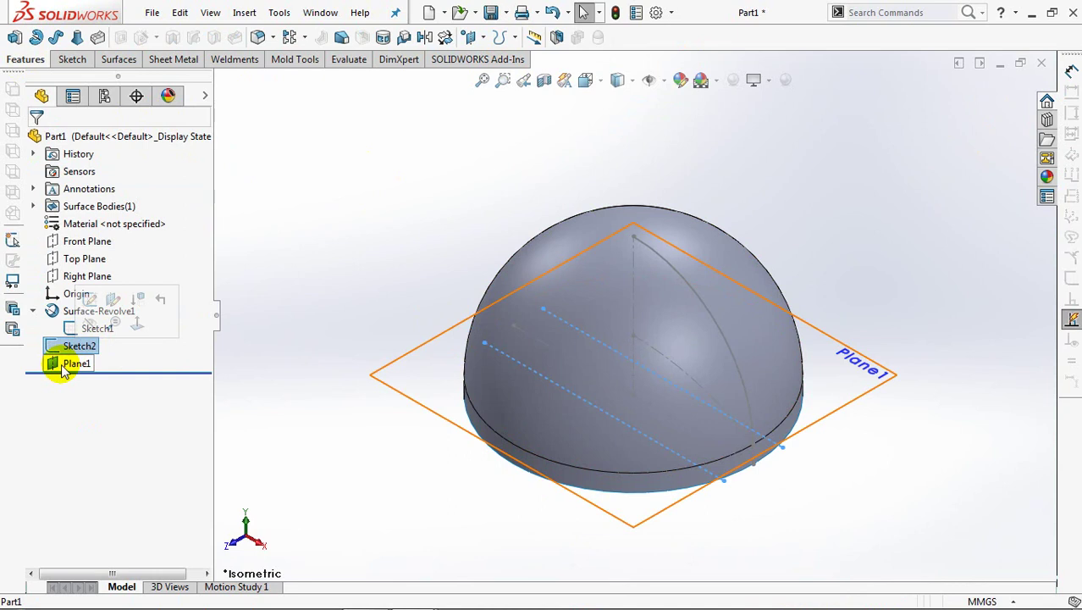
left_click(61, 370, "ctrl")
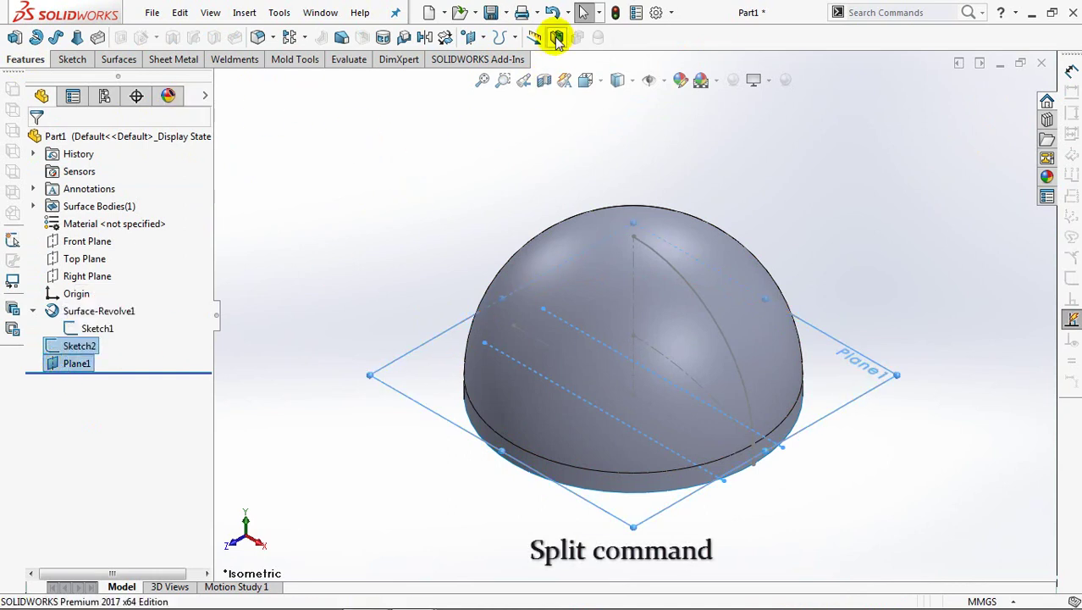
Run Split with Sketch2 and Plane1, cut the part, and tick Body 2 and Body 5.
left_click(556, 38)
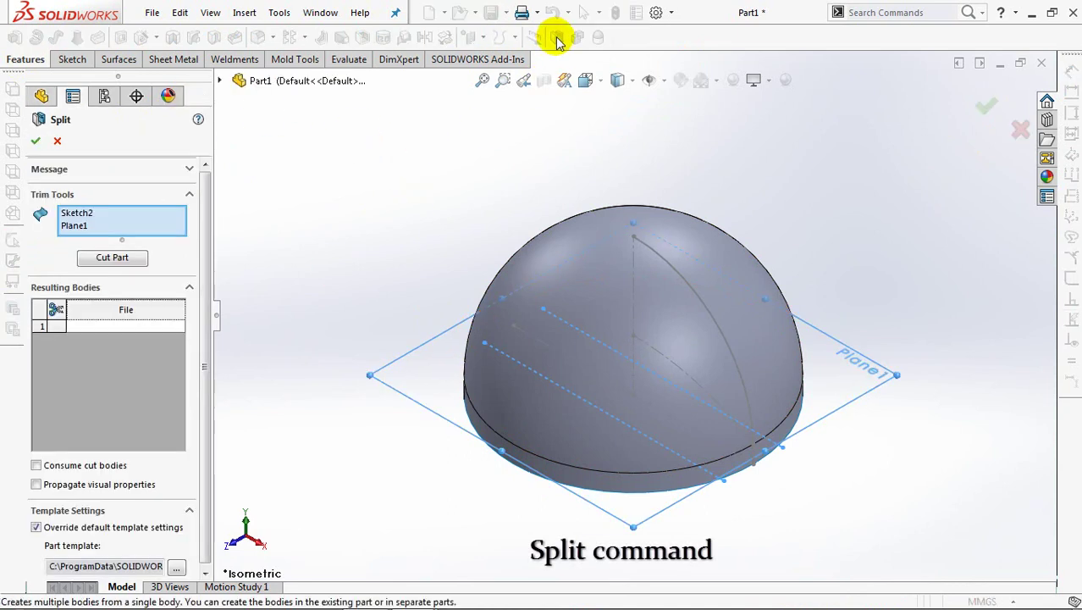
left_click(126, 258)
left_click(682, 366)
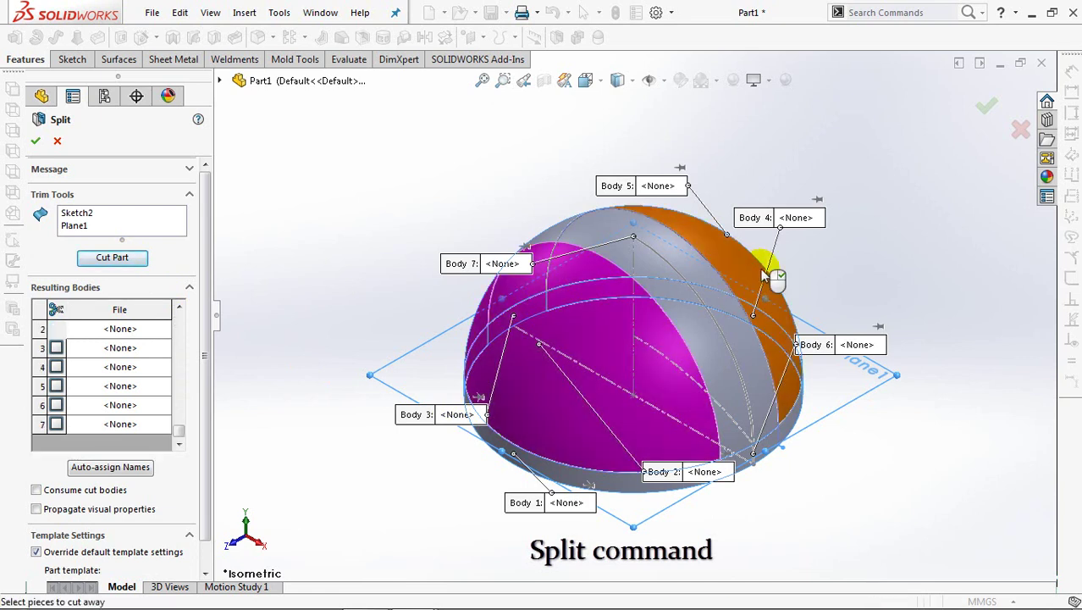
left_click(766, 275)
middle_click_drag(923, 362, 918, 346)
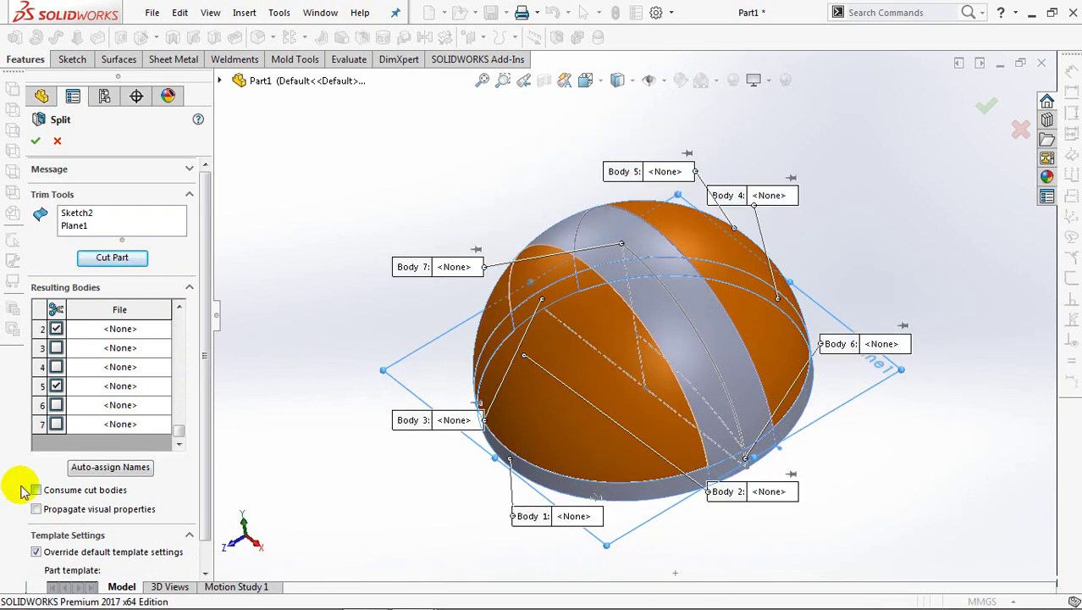
Apply the split, then open Sketch3 on the Right Plane with the strip centred in view.
left_click(35, 142)
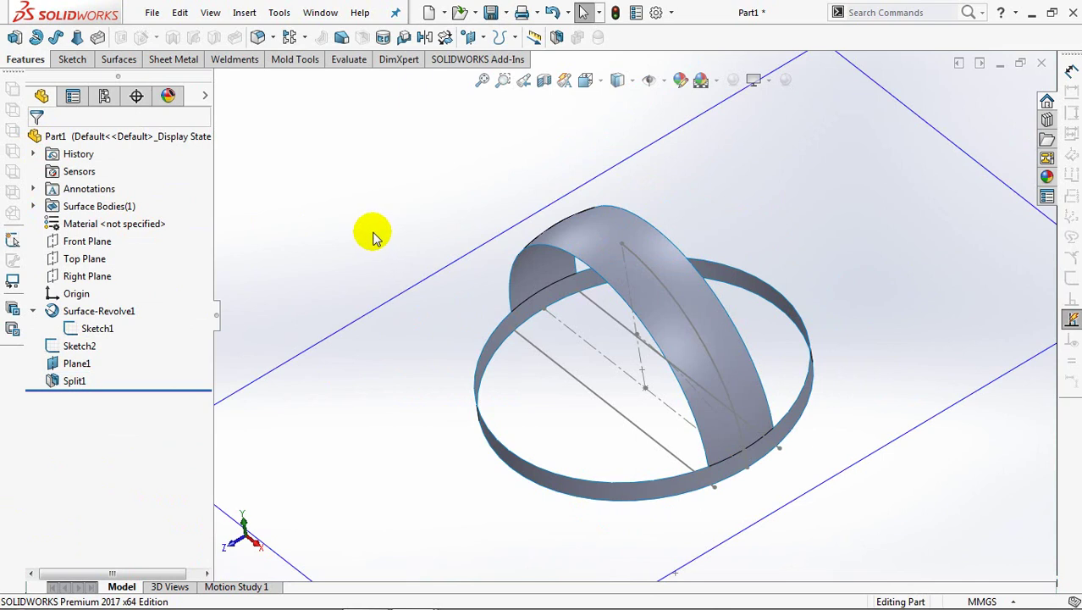
key("ctrl+7")
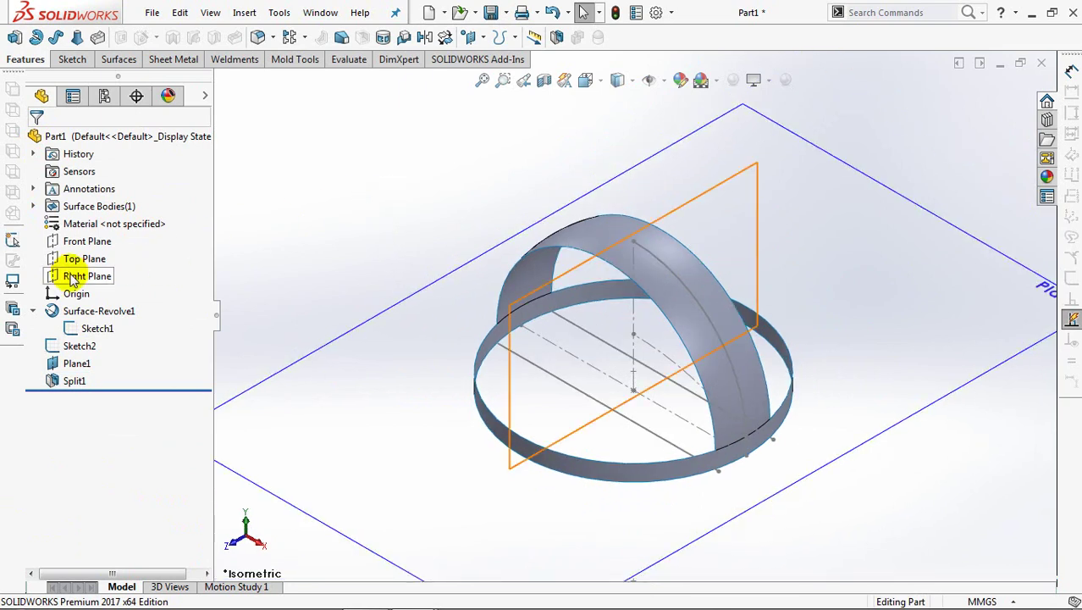
left_click(81, 276)
left_click(81, 256)
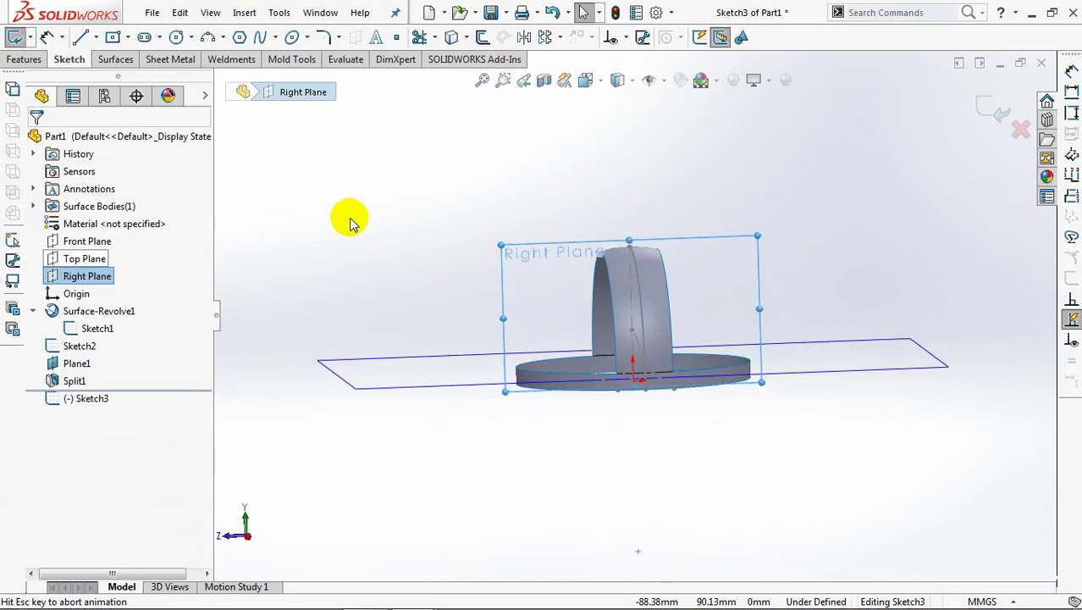
scroll(633, 292, "down", 2)
scroll(648, 266, "down", 4)
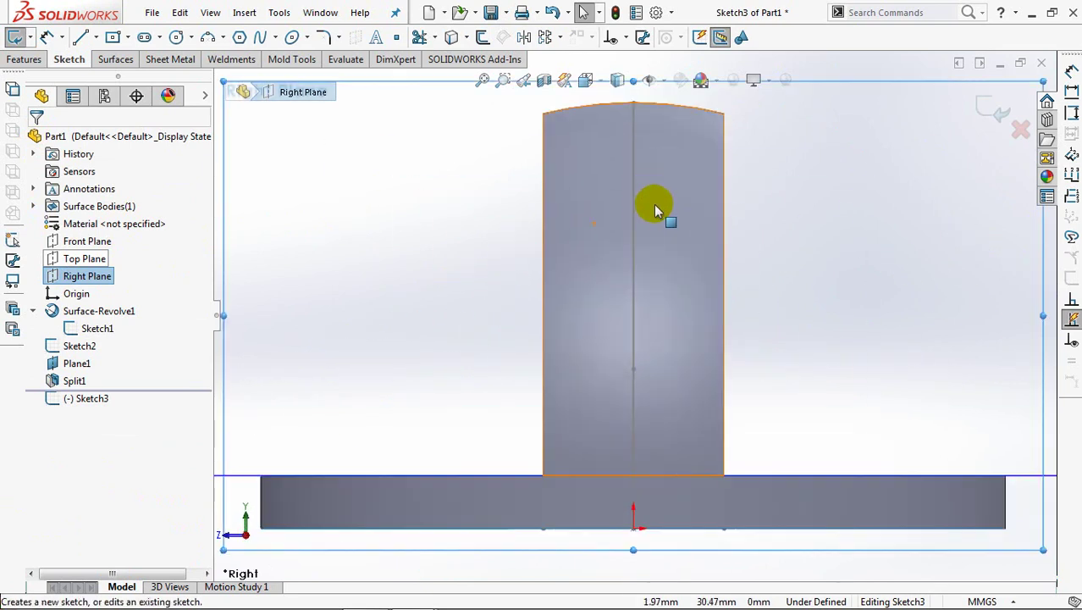
middle_click_drag(652, 204, 645, 290, "ctrl")
Convert both strip side edges to sketch lines and draw a centrepoint arc sagging between them.
left_click(453, 39)
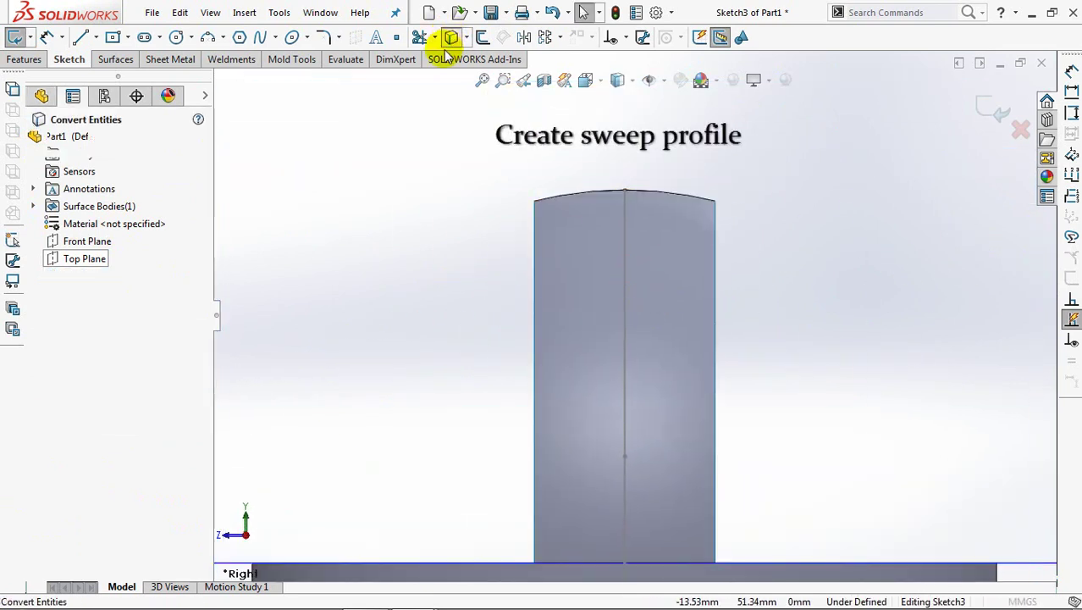
left_click(533, 330)
left_click(714, 354)
key("Return")
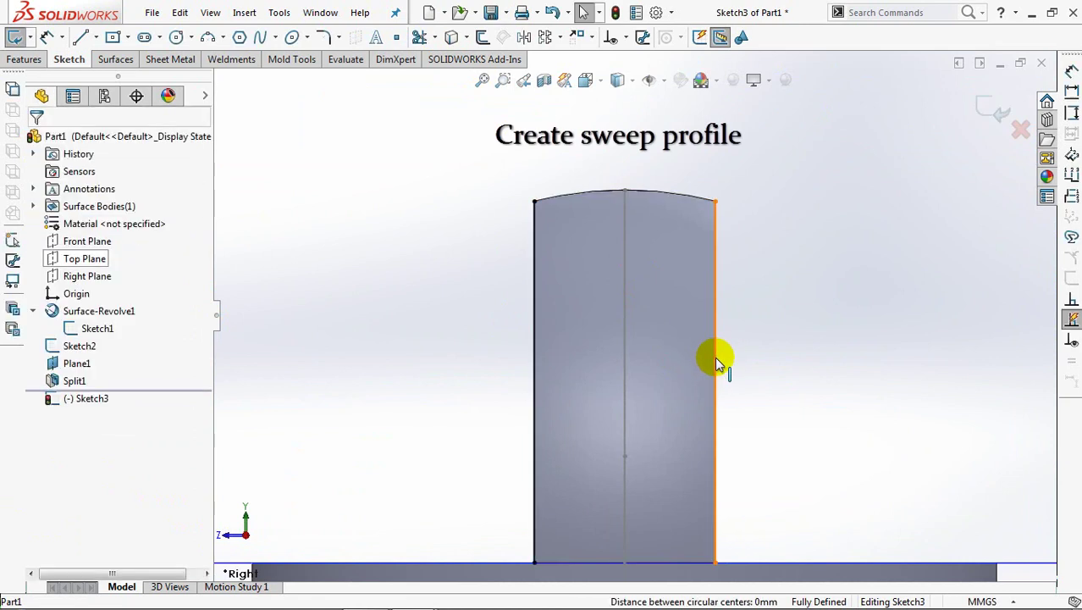
left_click(224, 38)
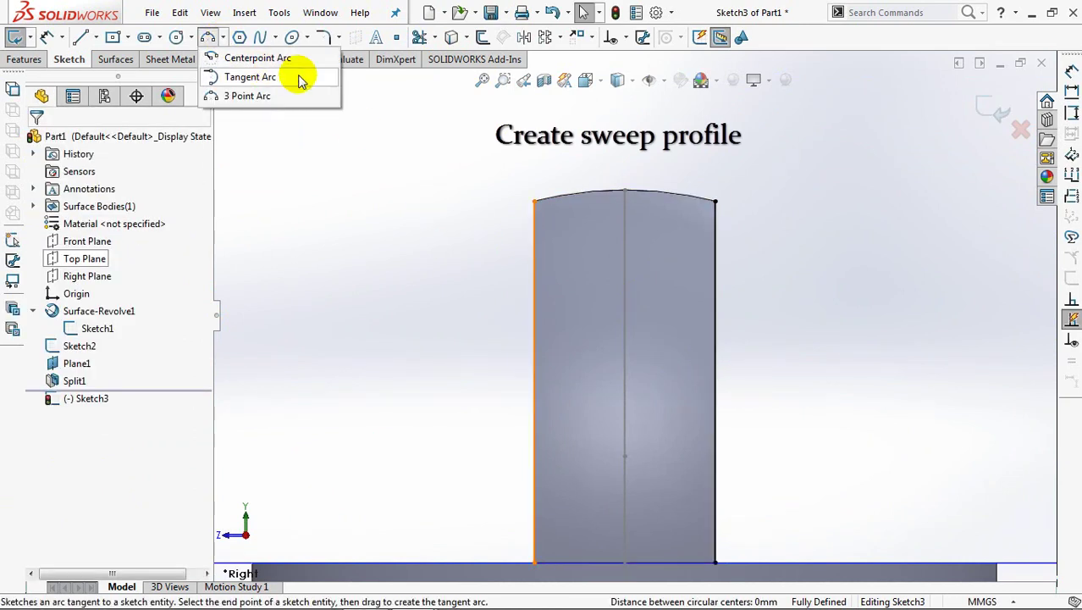
left_click(308, 60)
left_click(623, 161)
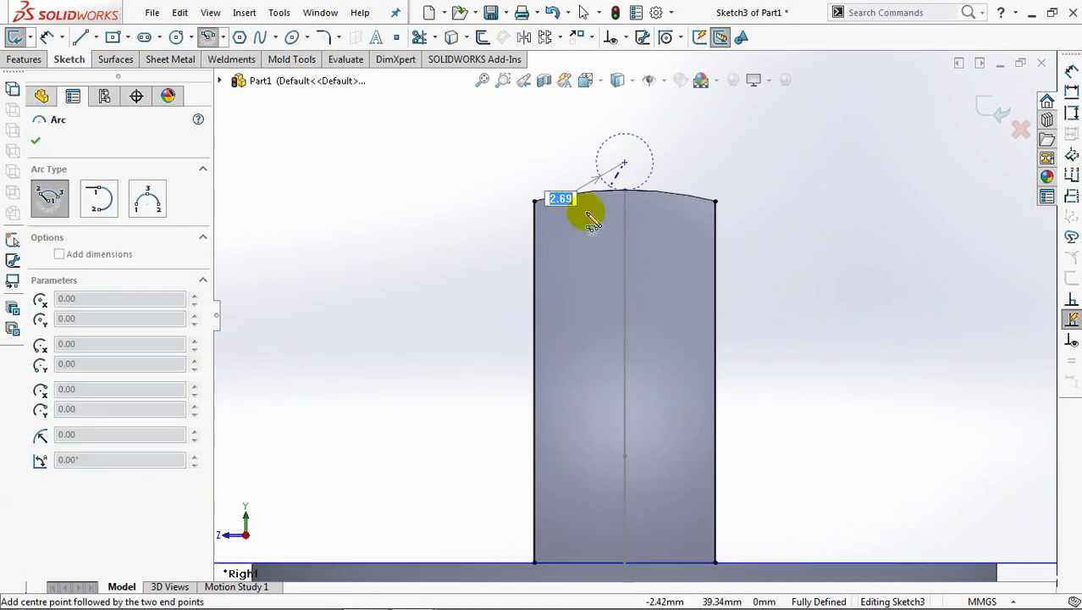
left_click(535, 237)
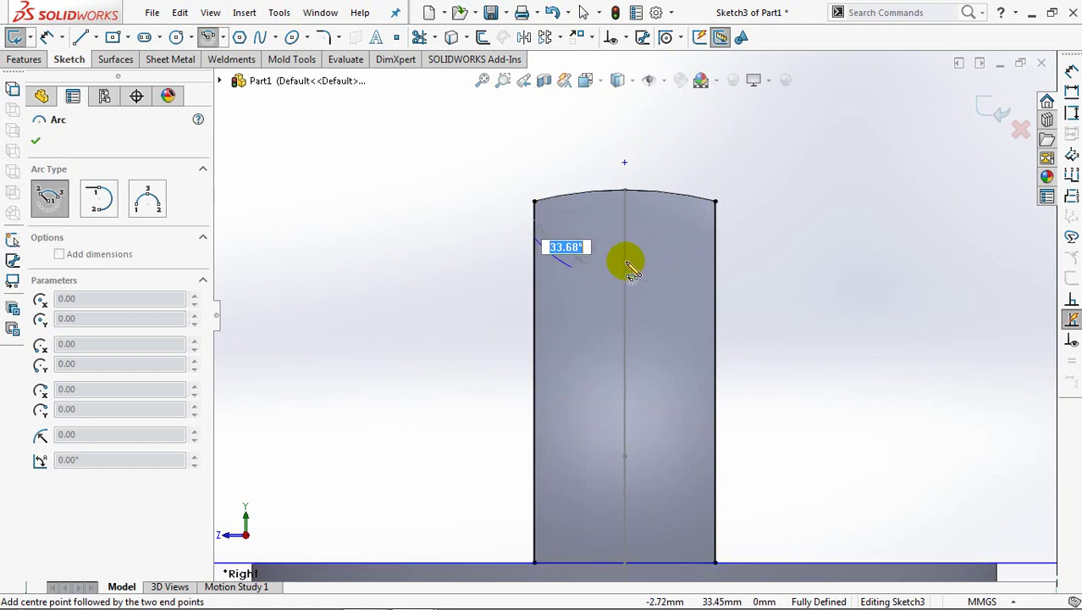
left_click(715, 237)
right_click(718, 239)
left_click(745, 248)
Make the arc's endpoints horizontal and its centre coincident with the vertical centerline.
left_click(625, 38)
left_click(635, 74)
left_click(534, 237)
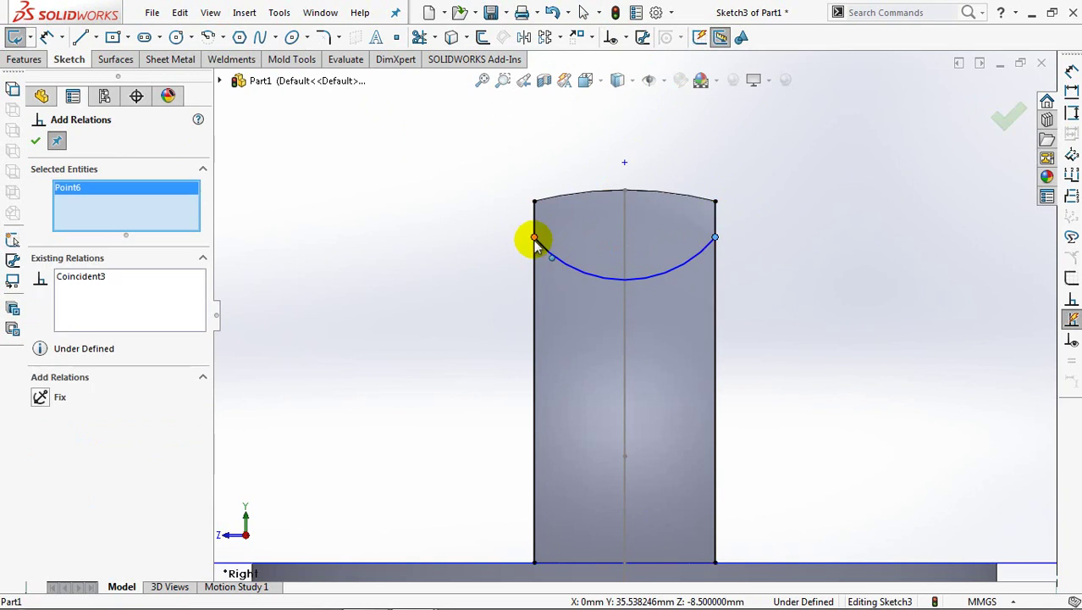
left_click(534, 237)
left_click(625, 191)
left_click(35, 141)
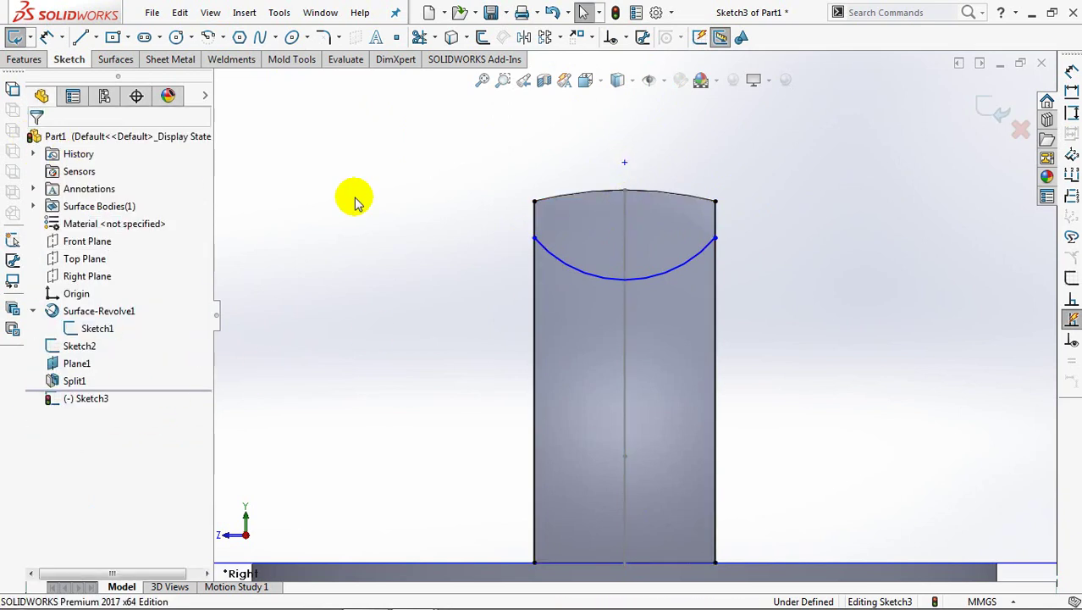
Trim the side lines below the arc, then dimension the arc from the top edge.
left_click(419, 36)
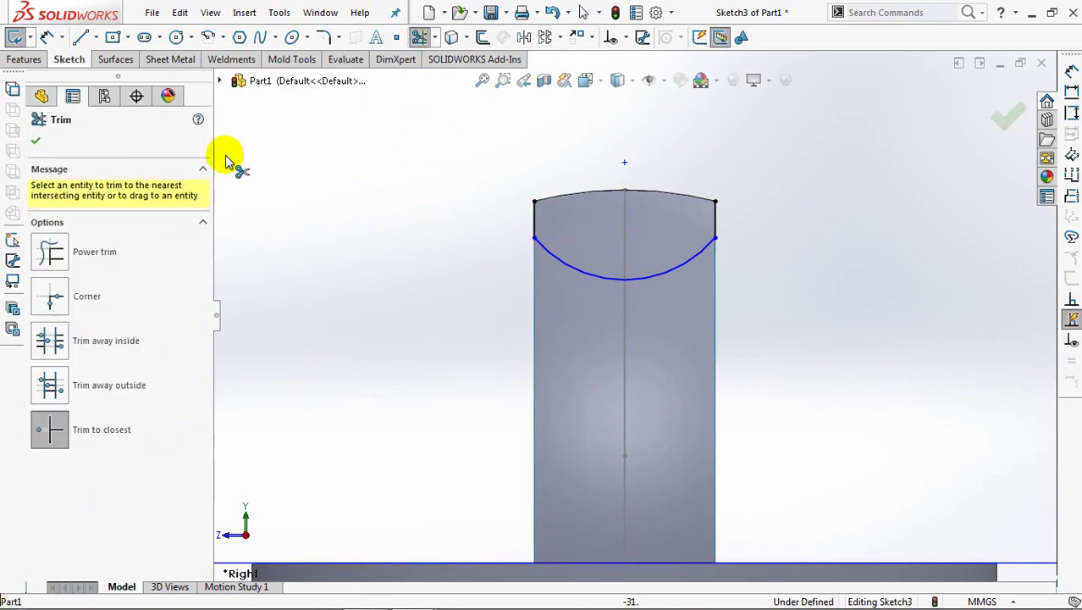
key("Escape")
left_click(46, 39)
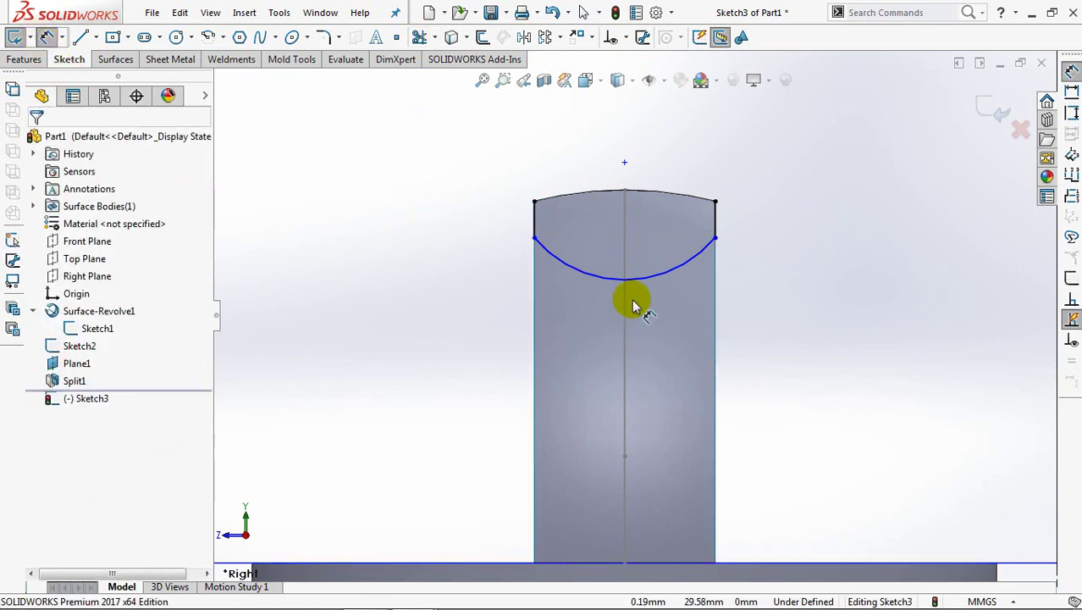
left_click(637, 284)
left_click(627, 195)
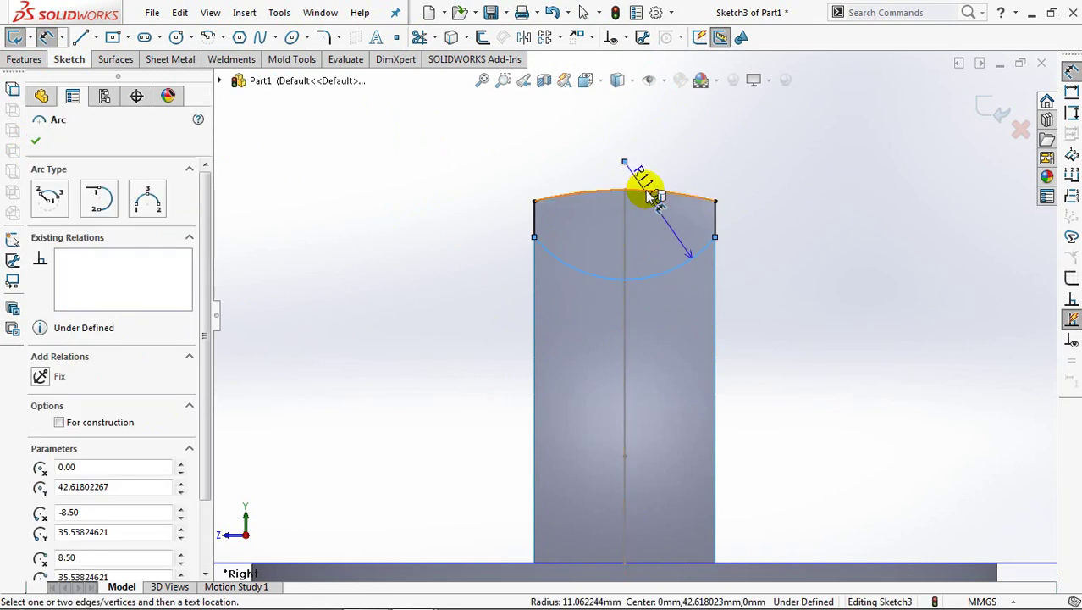
Set the arc's depth from the top edge to its lowest point at 11 mm.
left_click(652, 194)
left_click(456, 212)
left_click(383, 207)
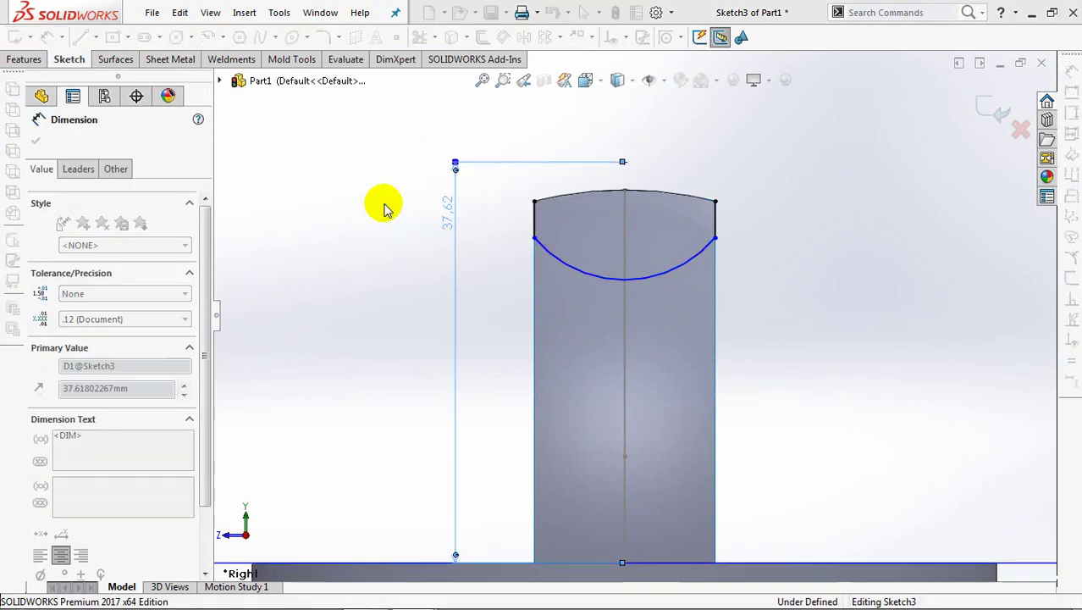
left_click(77, 169)
scroll(208, 358, "down", 5)
left_click(113, 514)
left_click_drag(787, 262, 478, 239)
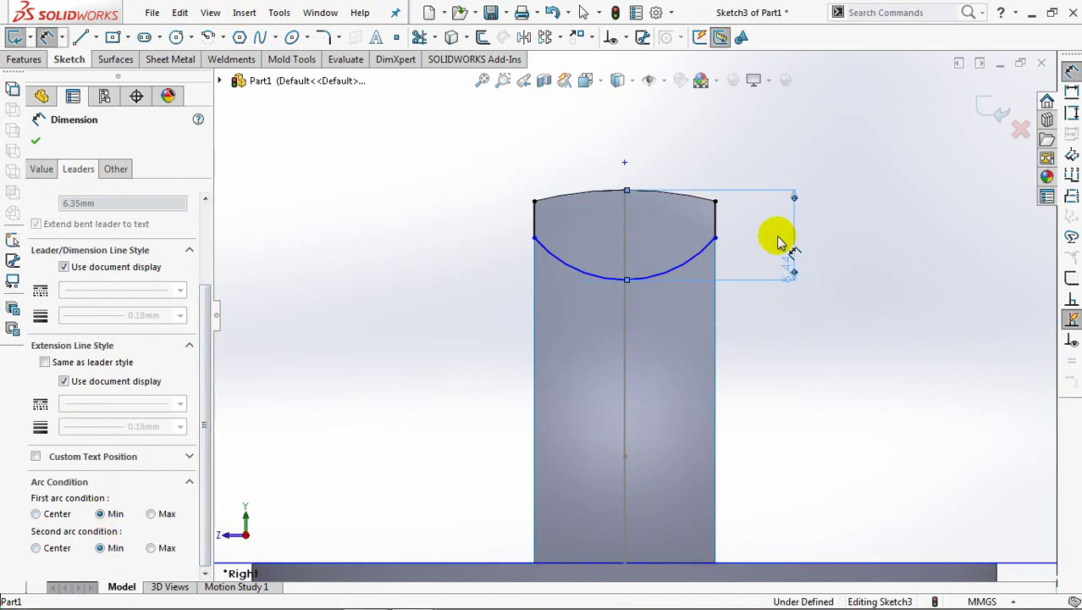
left_click(476, 240)
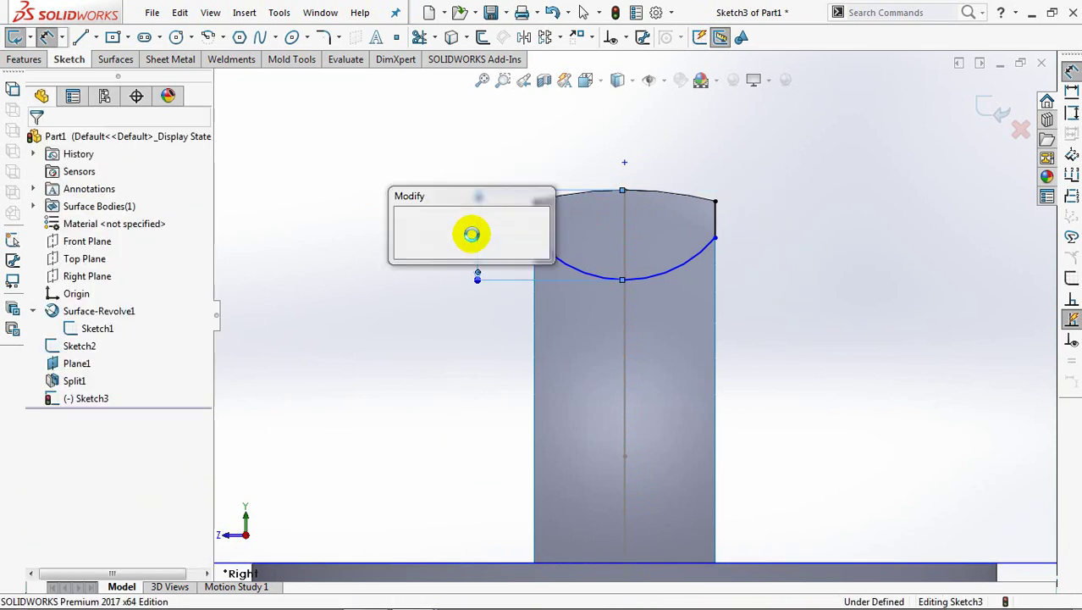
type("11")
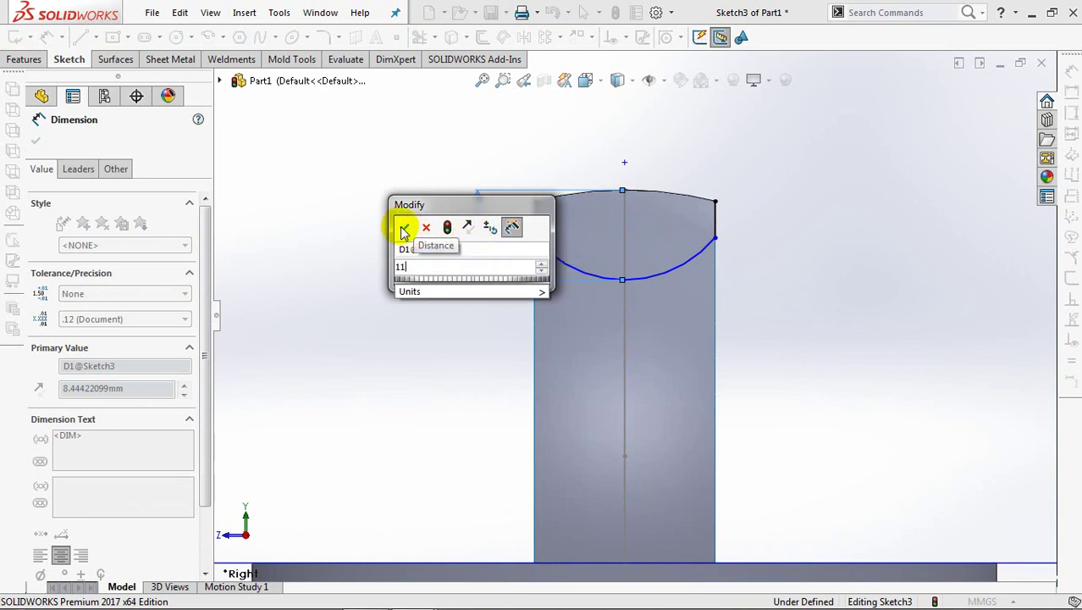
left_click(404, 229)
Give the arc an 8.50 mm radius dimension.
left_click(549, 288)
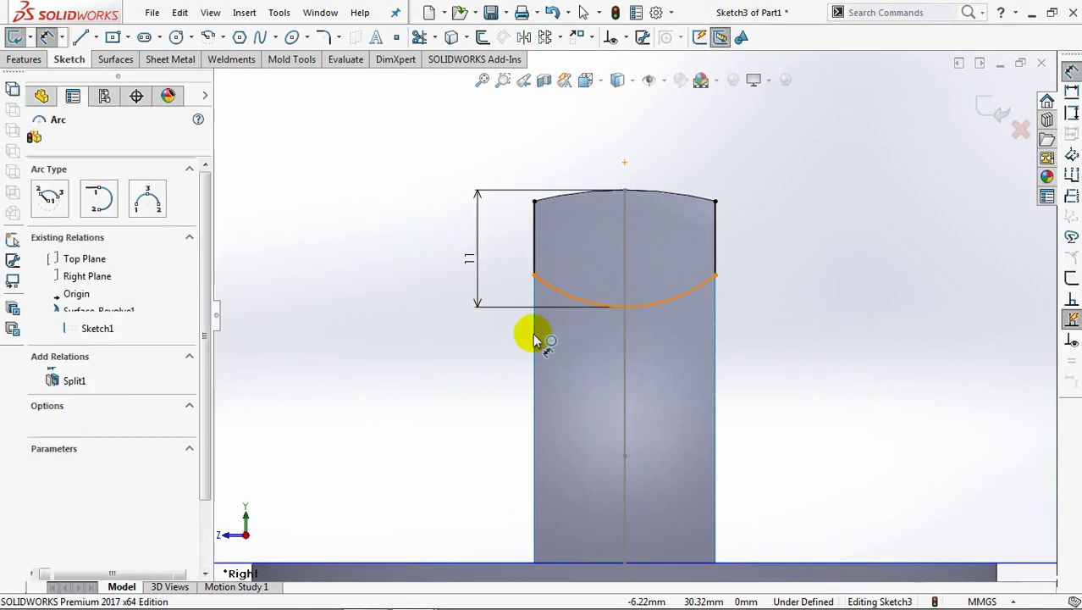
left_click(496, 372)
type("8.5")
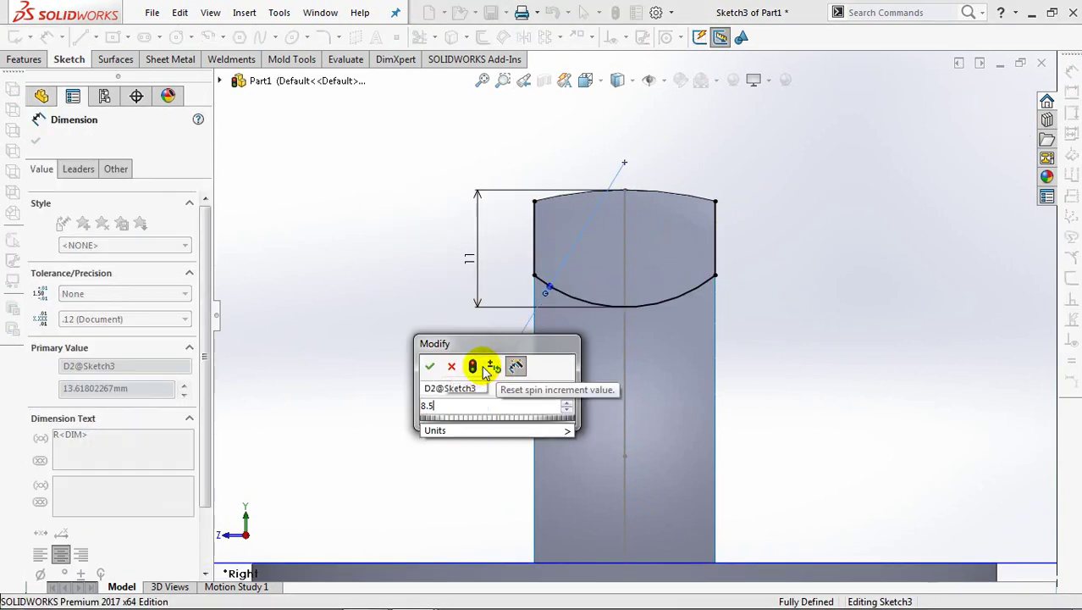
left_click(429, 366)
left_click(398, 348)
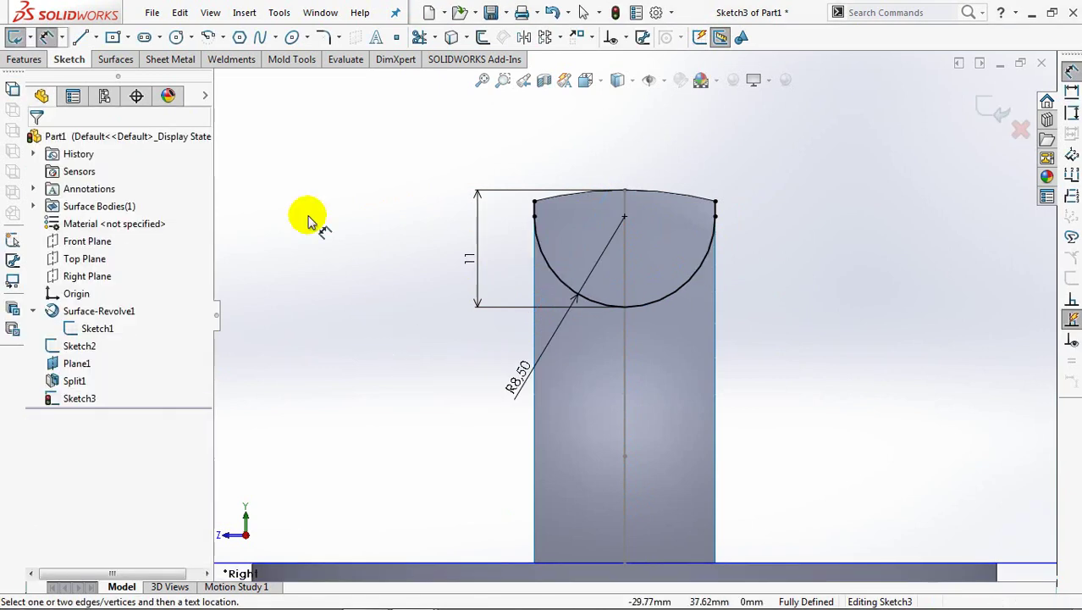
Convert Sketch3's profile arc into a fit spline and close the sketch.
left_click(278, 12)
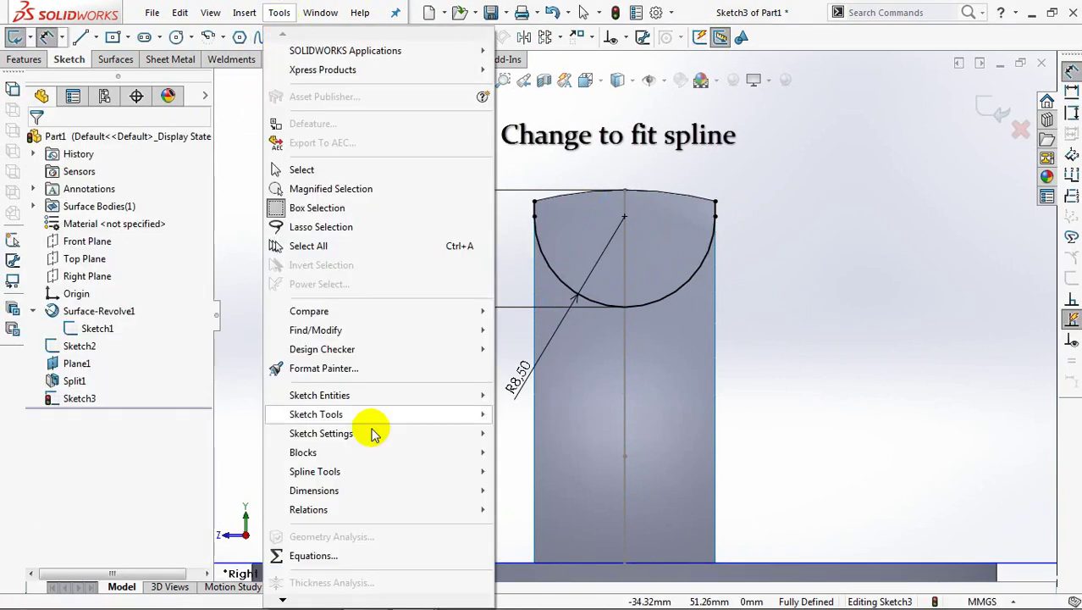
left_click(546, 340)
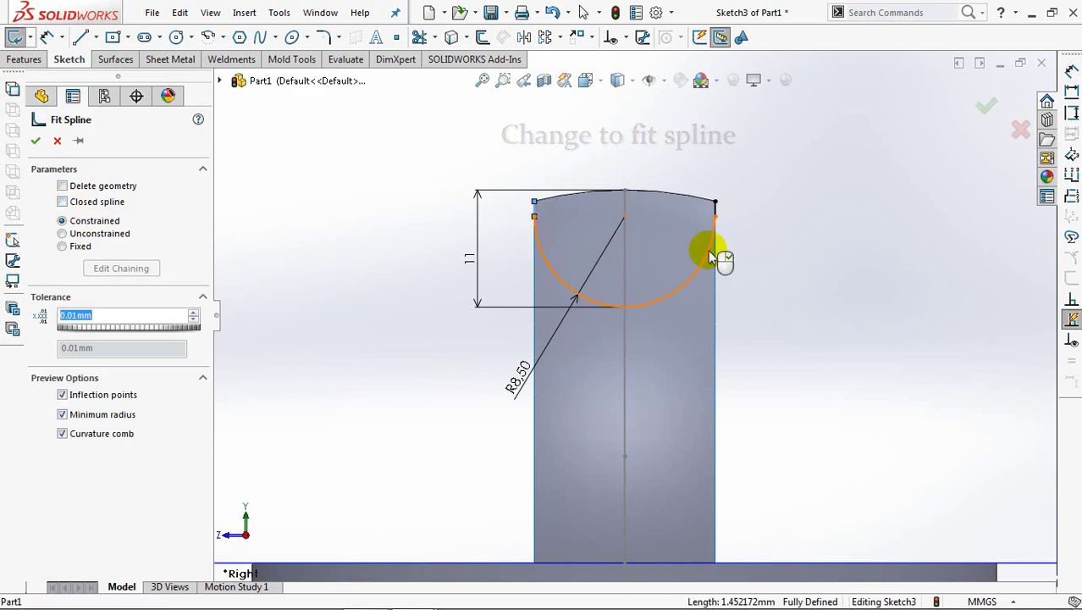
left_click(716, 213)
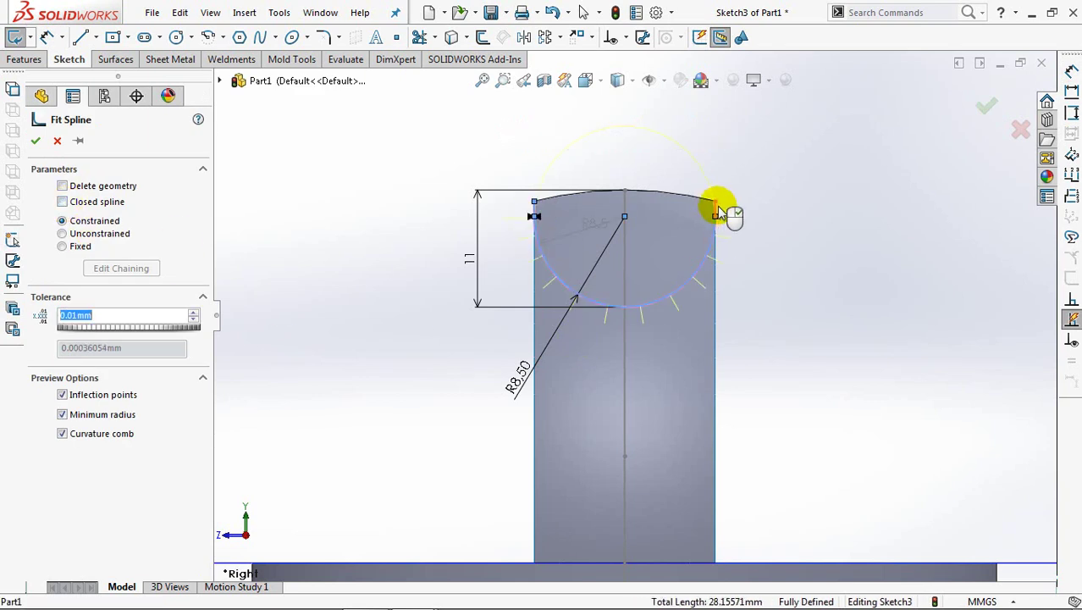
left_click(984, 106)
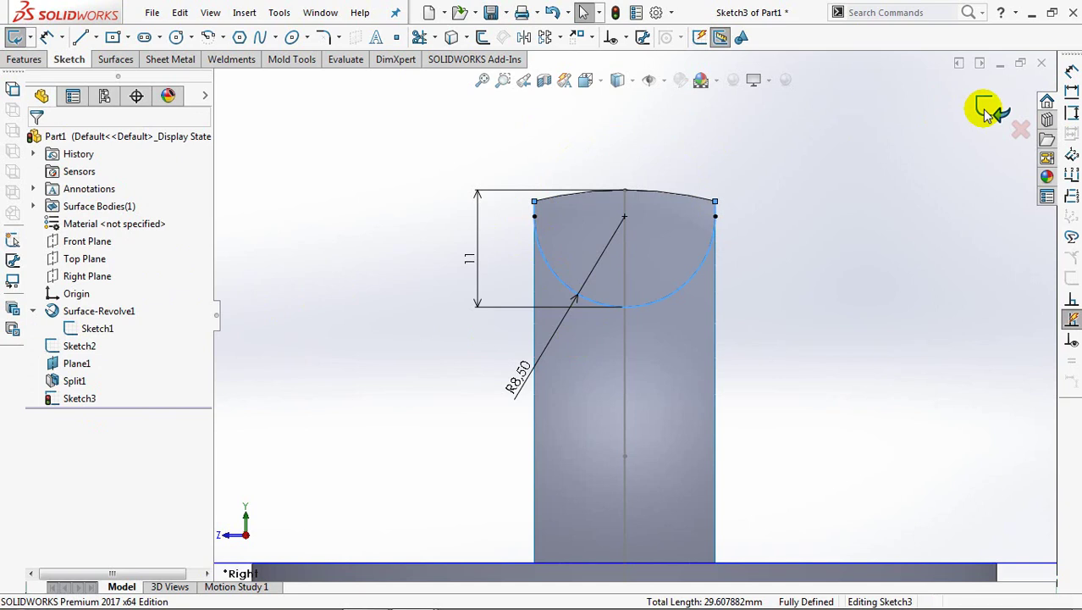
left_click(985, 108)
mouse_move(822, 174)
middle_mouse_down()
mouse_move(780, 186)
mouse_move(788, 219)
middle_mouse_up()
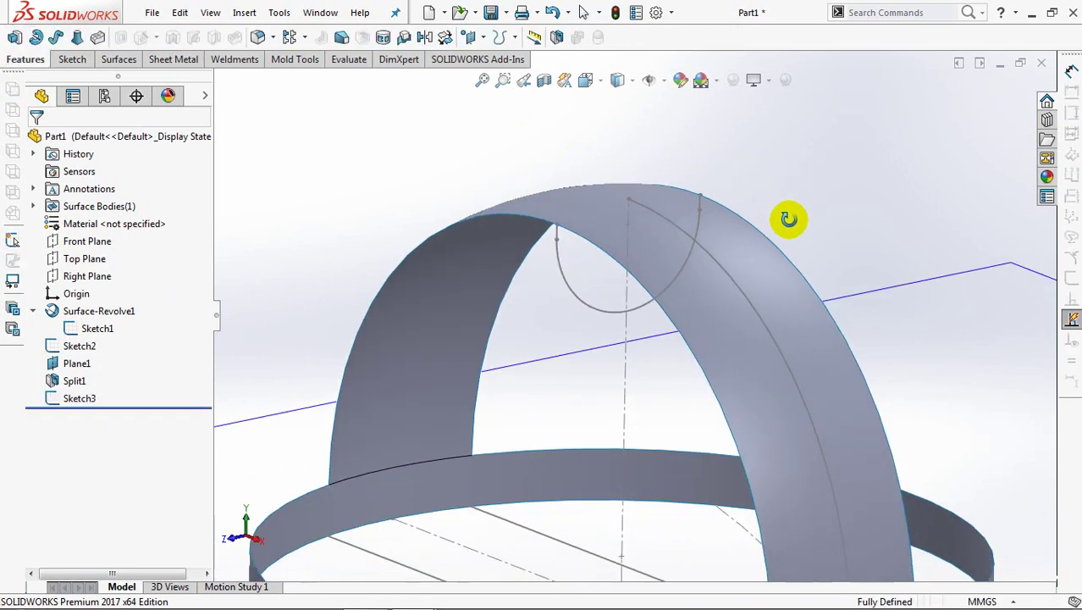
Sweep Sketch3 bidirectionally along the arch edge to create Surface-Sweep1.
scroll(792, 212, "up", 3)
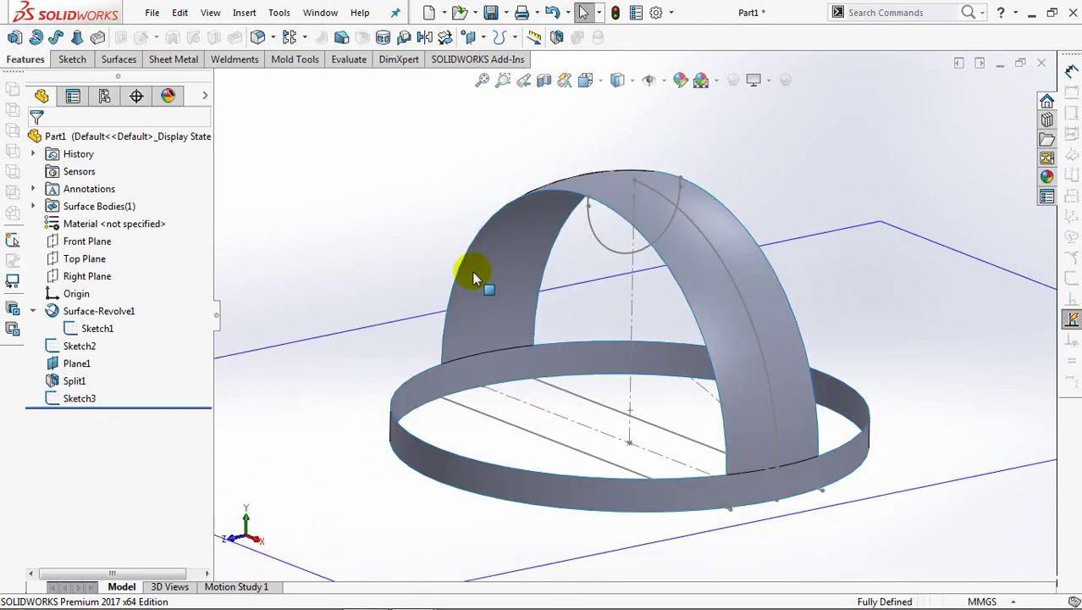
left_click(79, 398)
left_click(121, 62)
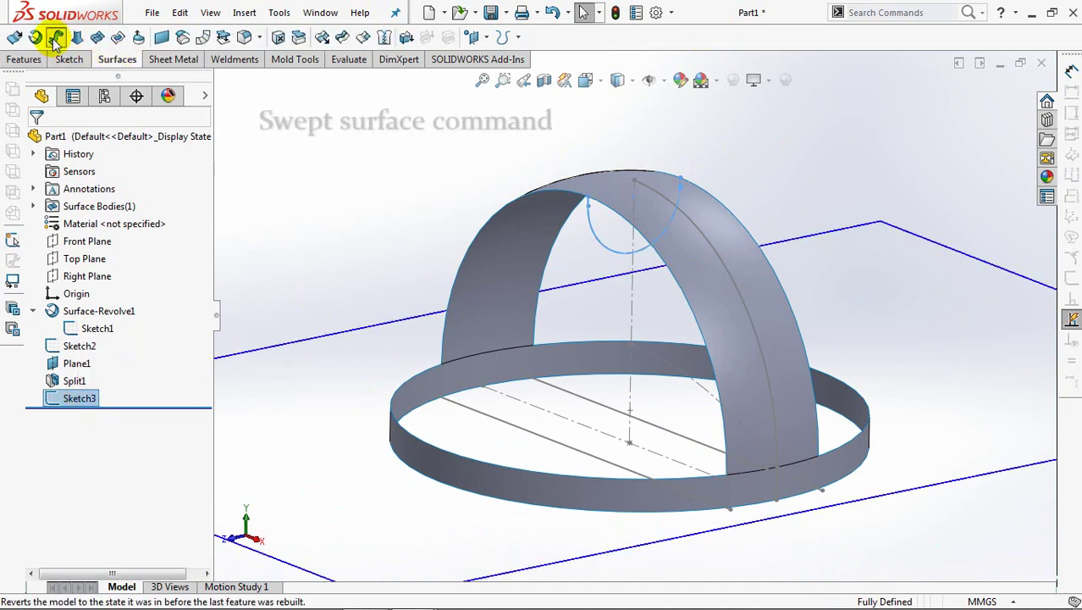
left_click(56, 38)
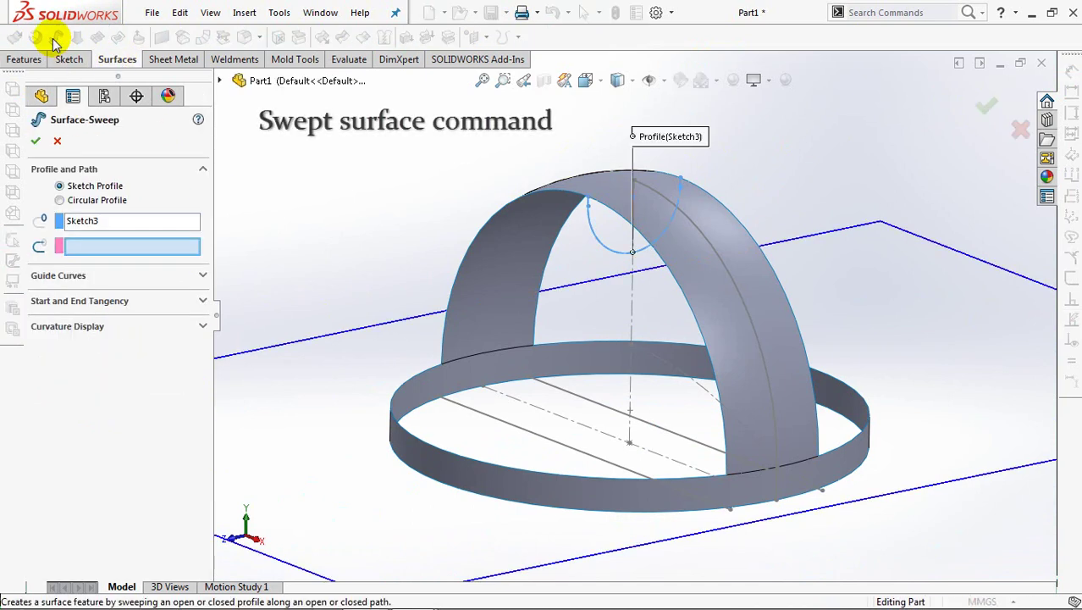
left_click(474, 240)
left_click(100, 272)
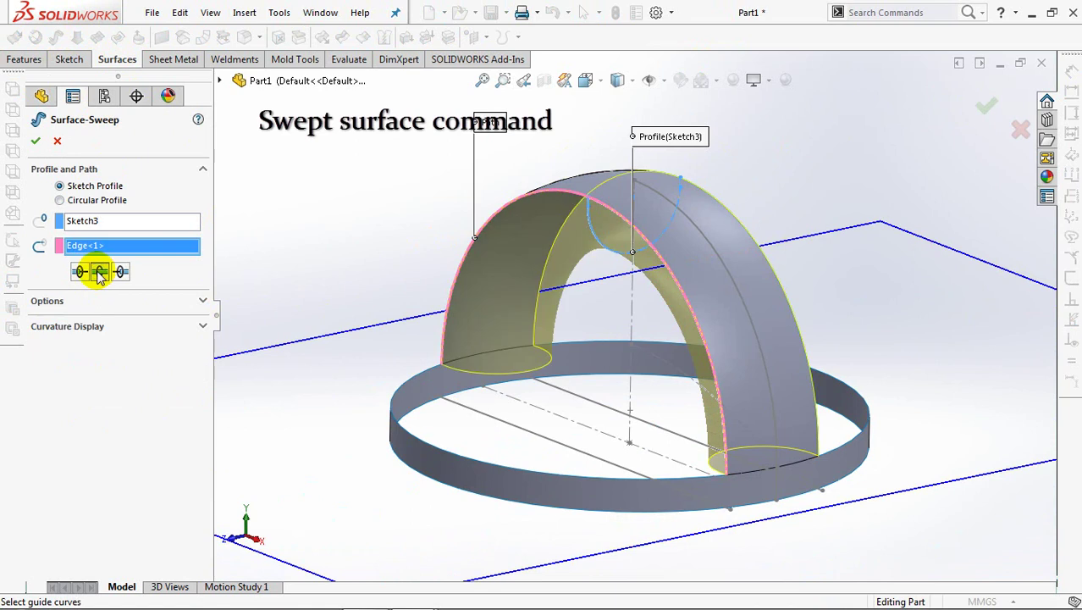
left_click(36, 145)
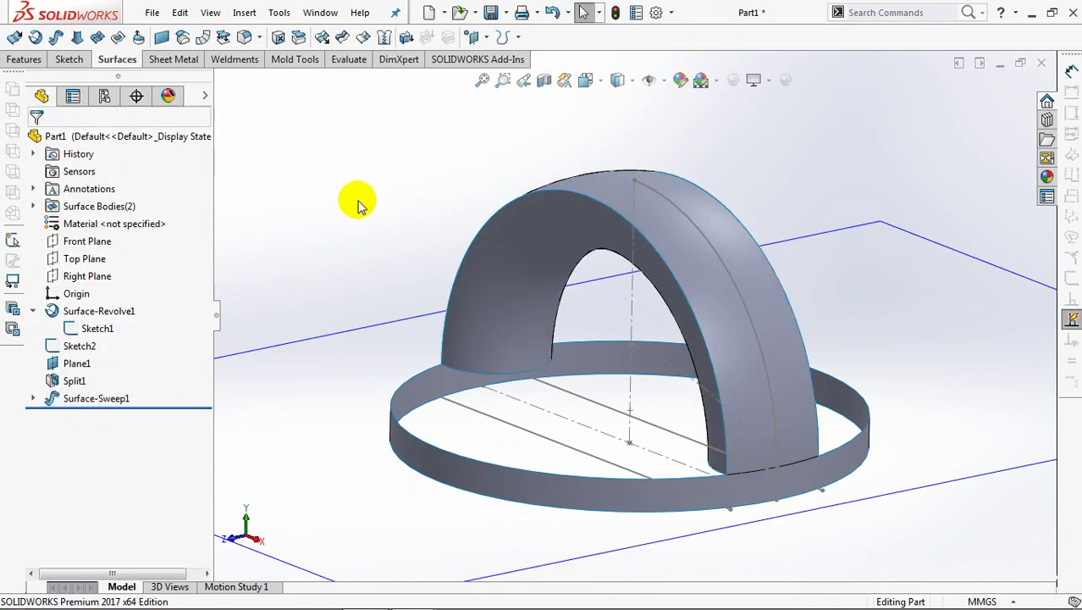
Start a Front Plane sketch and convert the vertical axis line and arc into it.
left_click(80, 245)
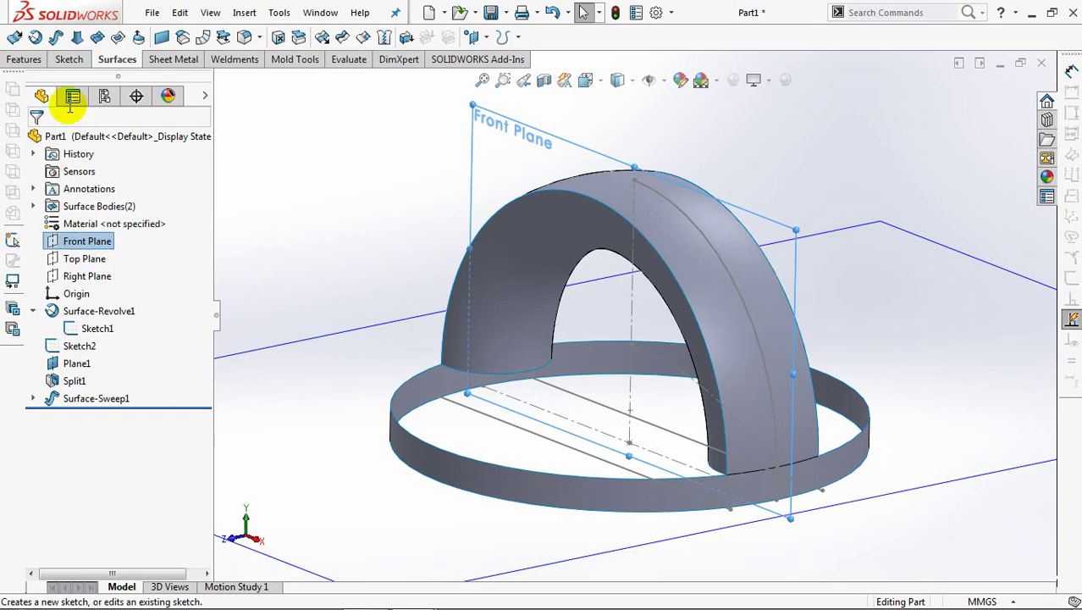
left_click(32, 38)
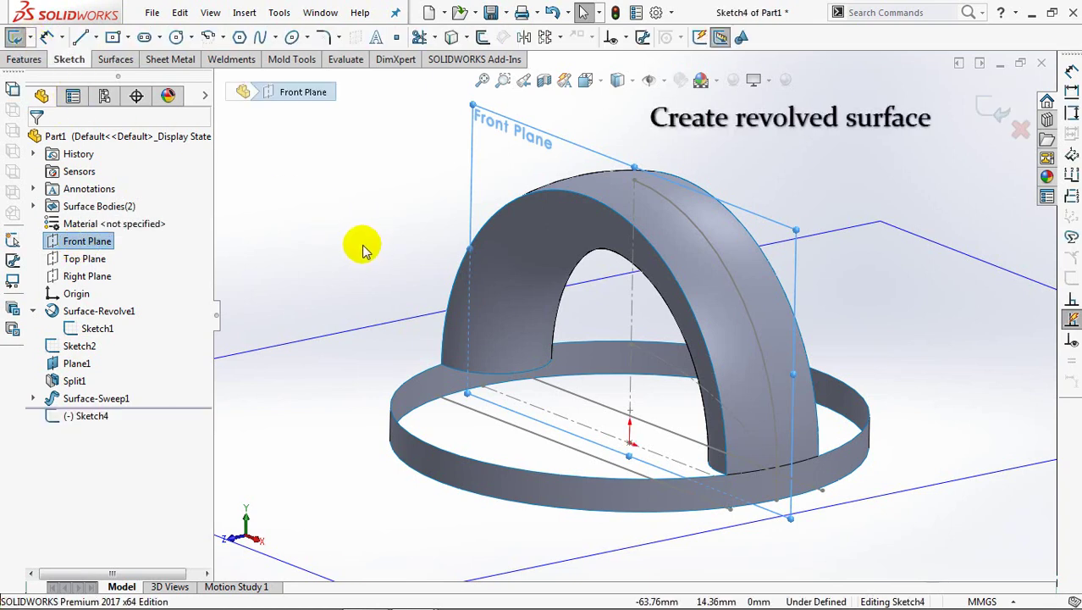
key("ctrl+8")
left_click(451, 36)
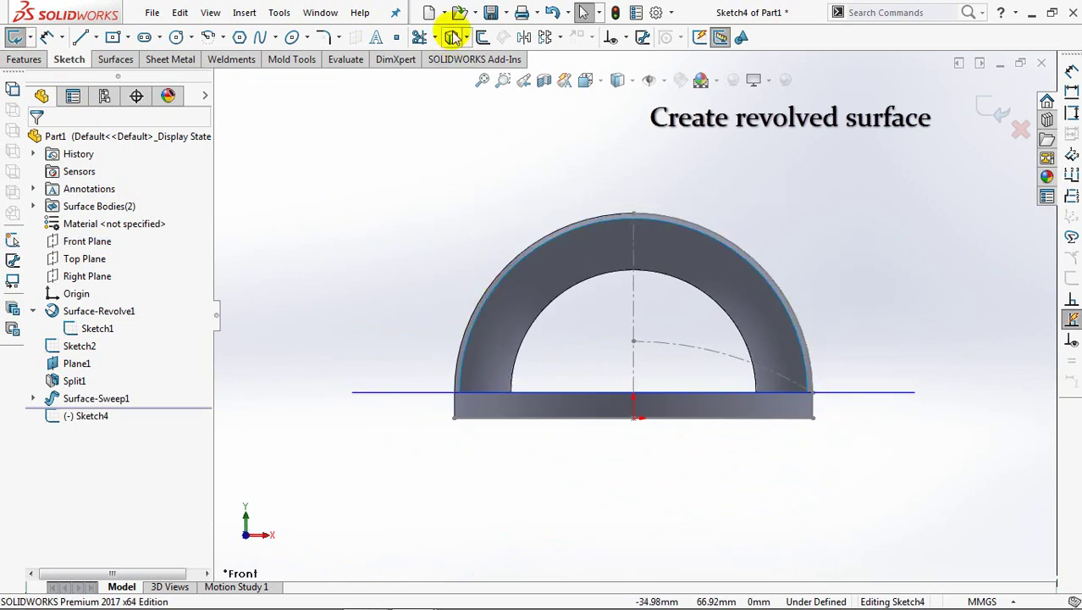
left_click(673, 342)
left_click(683, 345)
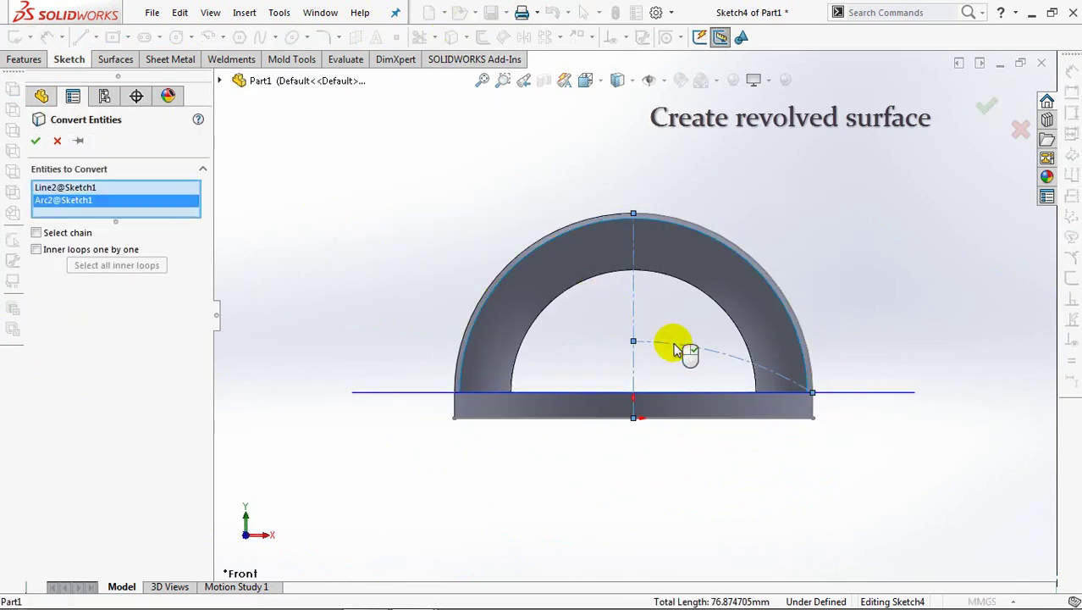
left_click(35, 140)
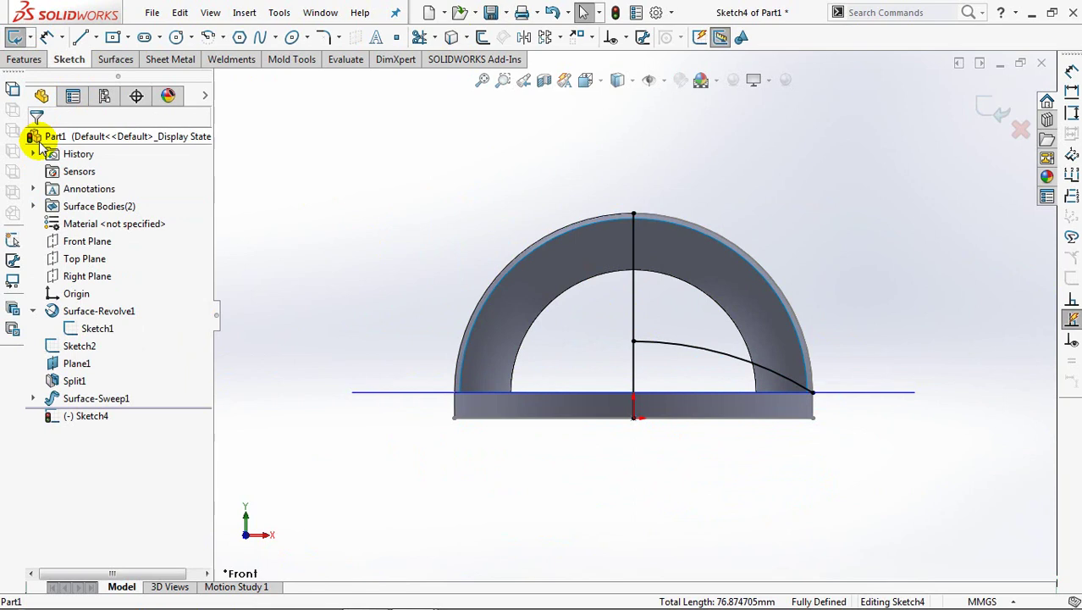
Make the centre line construction and revolve the curve 360° into a dome surface.
left_click(634, 317)
left_click(703, 263)
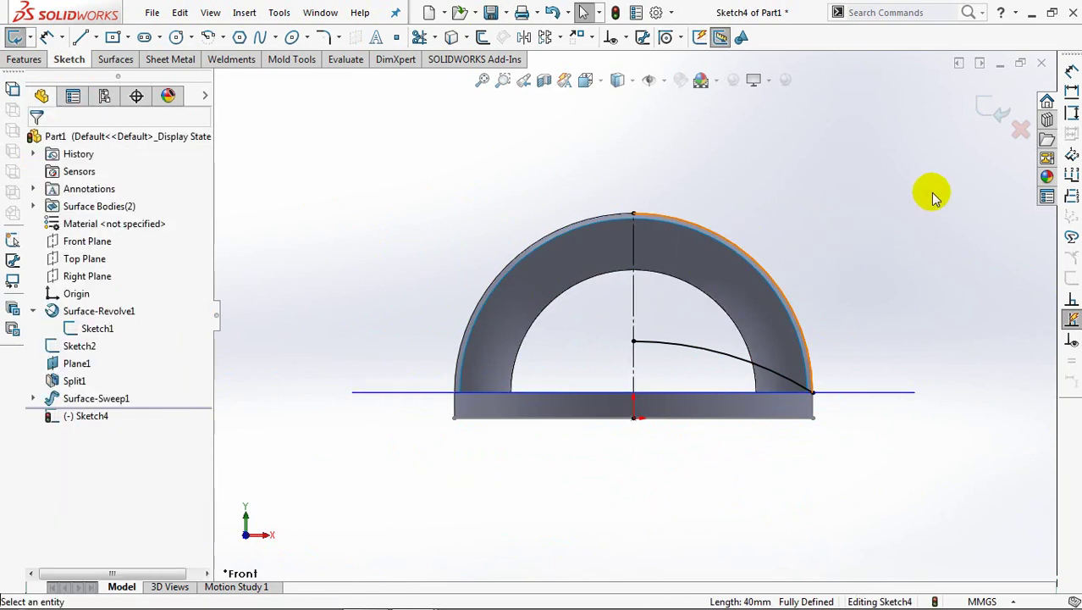
middle_click_drag(931, 196, 893, 272)
left_click(1001, 105)
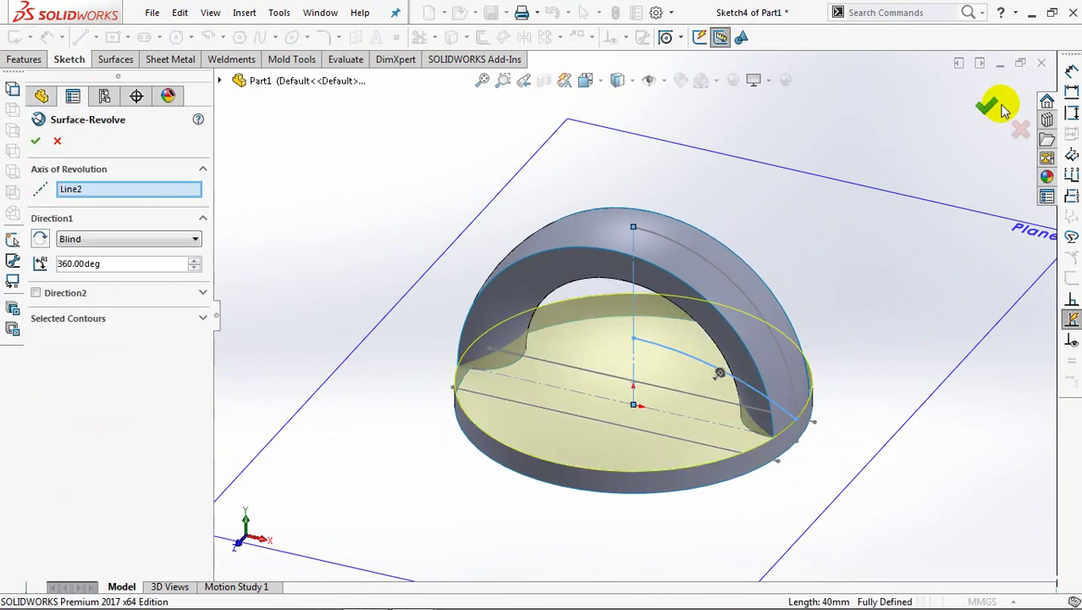
left_click(36, 143)
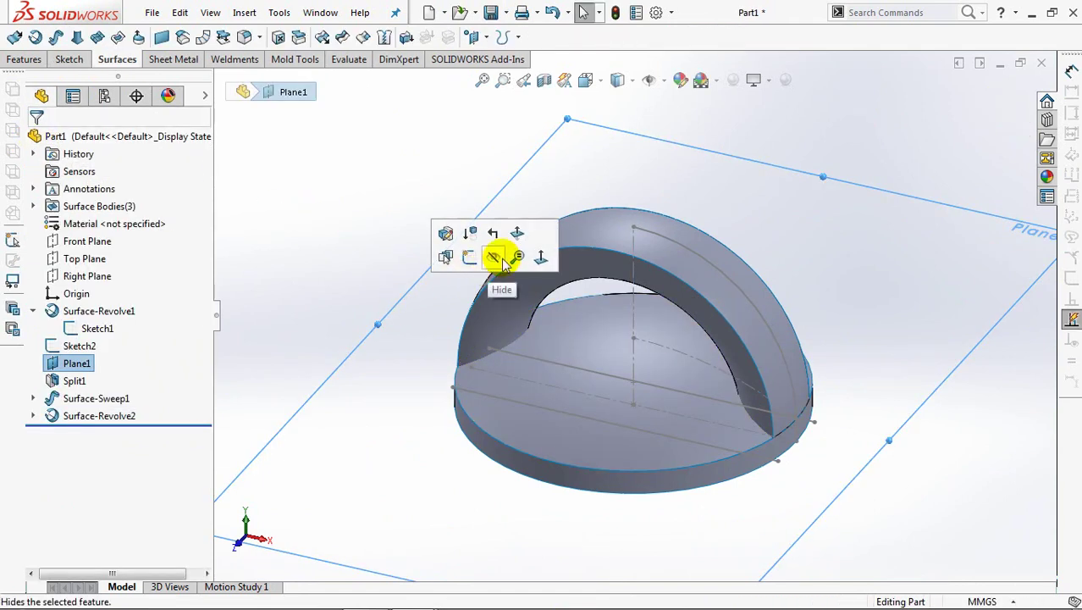
Hide Plane1, Sketch2 and Sketch1.
left_click(494, 256)
left_click(571, 366)
left_click(635, 320)
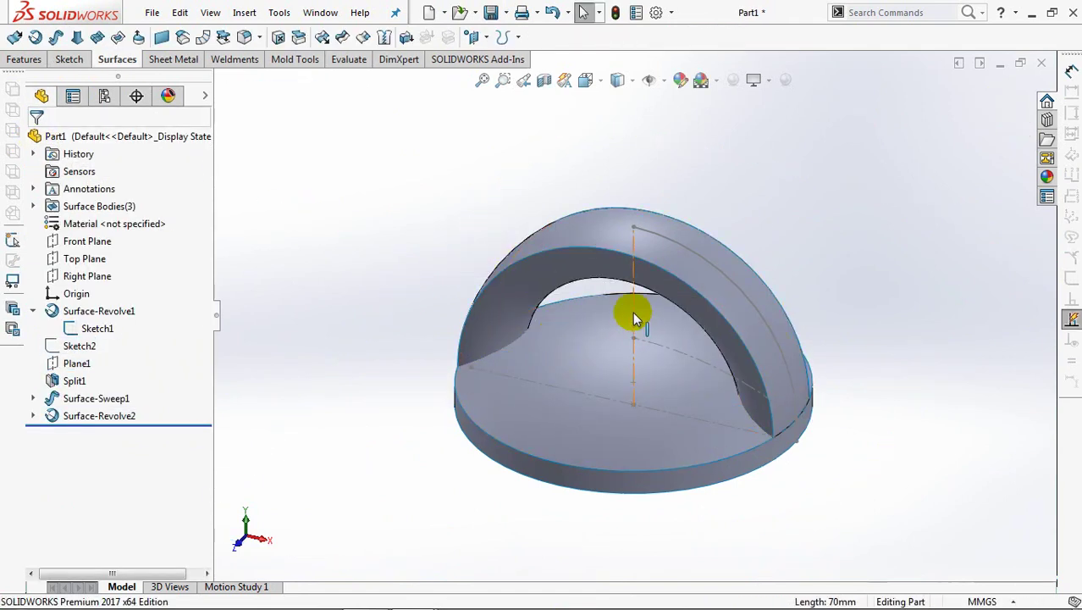
left_click(695, 265)
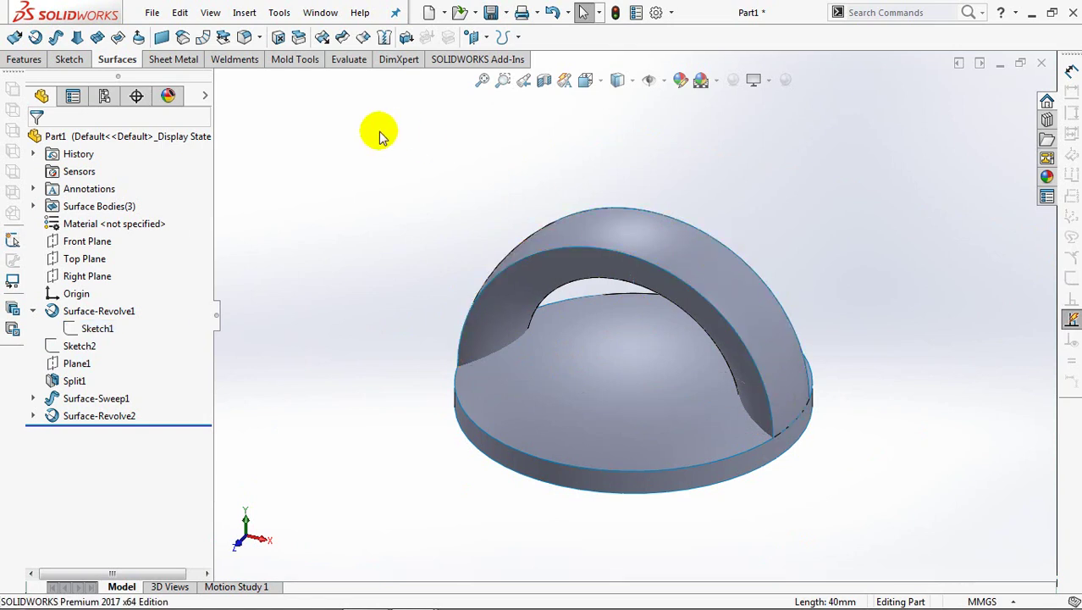
middle_click_drag(381, 170, 379, 341)
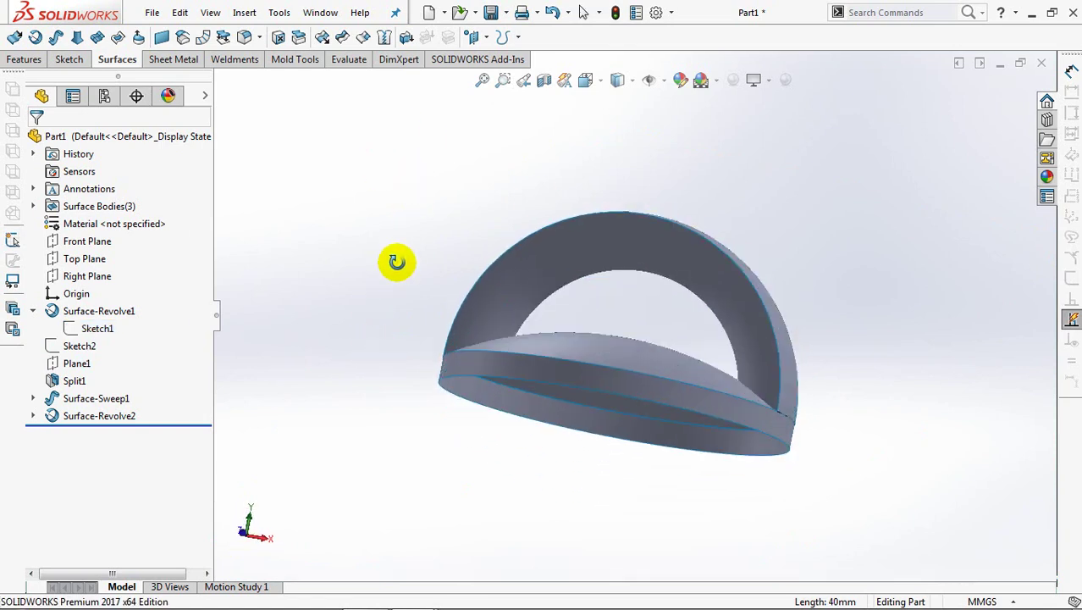
Mutually trim Surface-Sweep1 with Surface-Revolve2, keeping the inner dome piece and matching sweep piece.
left_click(342, 36)
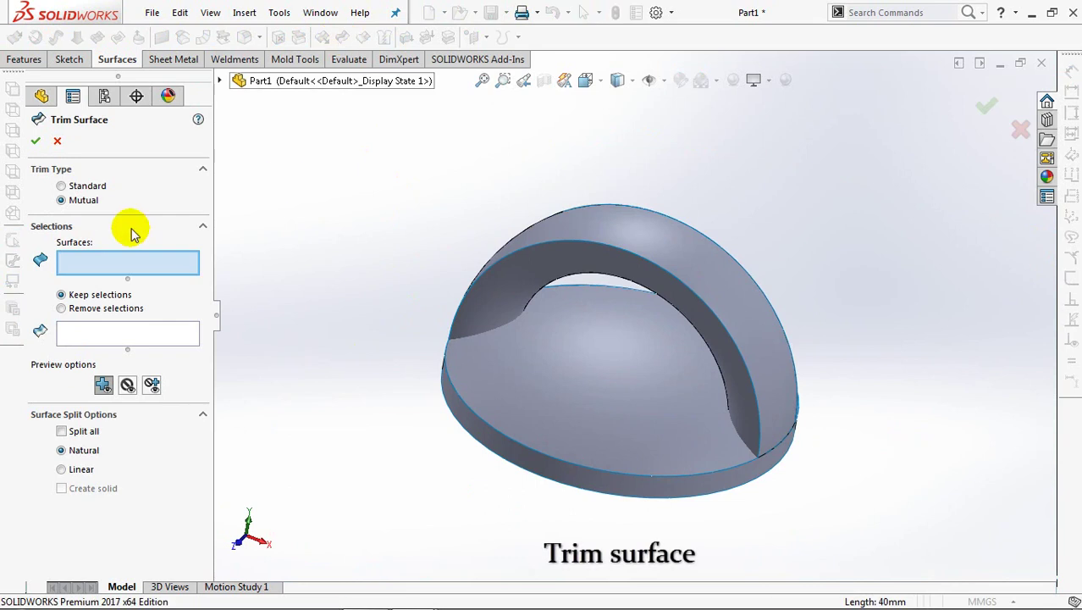
left_click(509, 296)
left_click(530, 376)
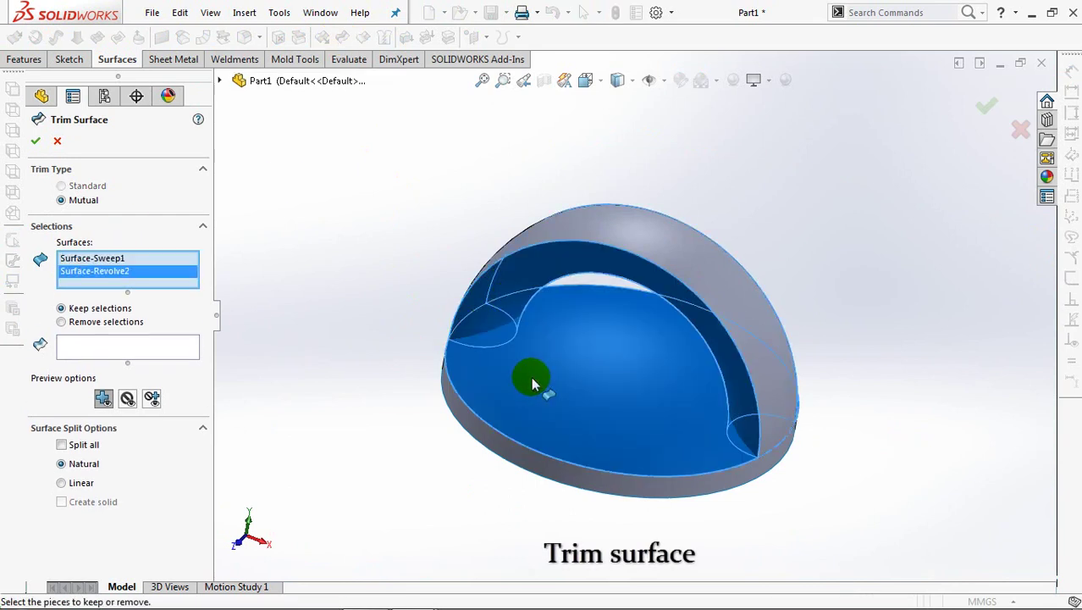
left_click(91, 353)
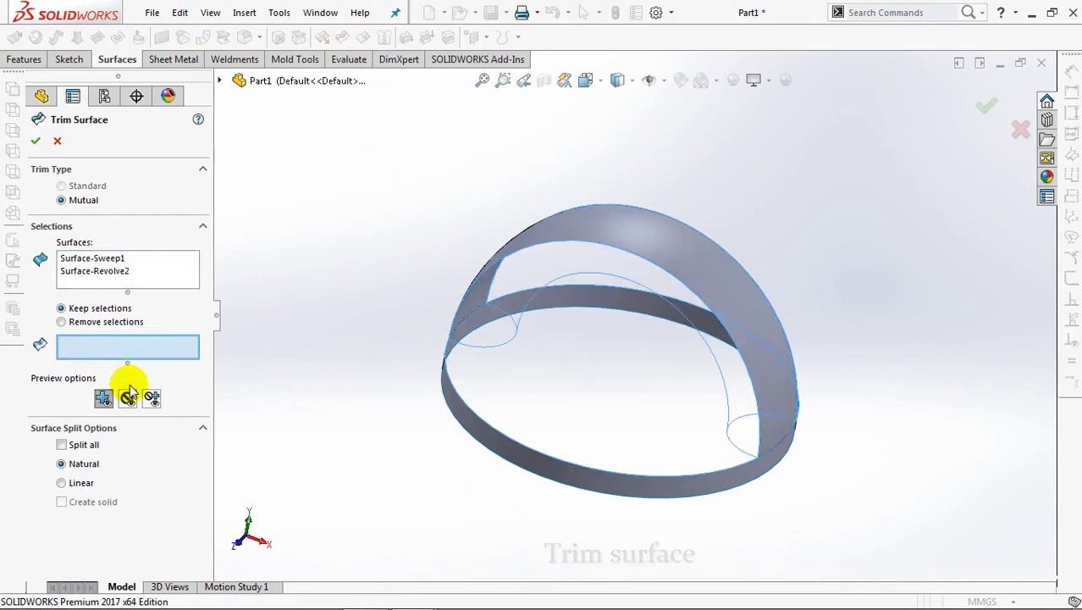
left_click(127, 398)
left_click(546, 396)
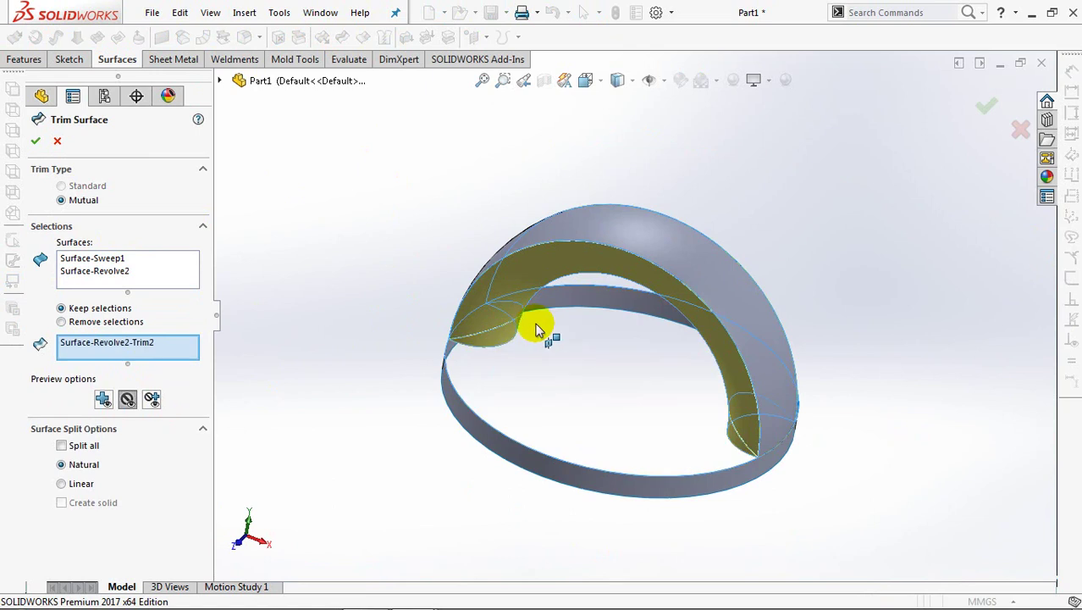
left_click(528, 263)
Finish the trim and cap the bottom circular edge with a planar surface.
left_click(34, 142)
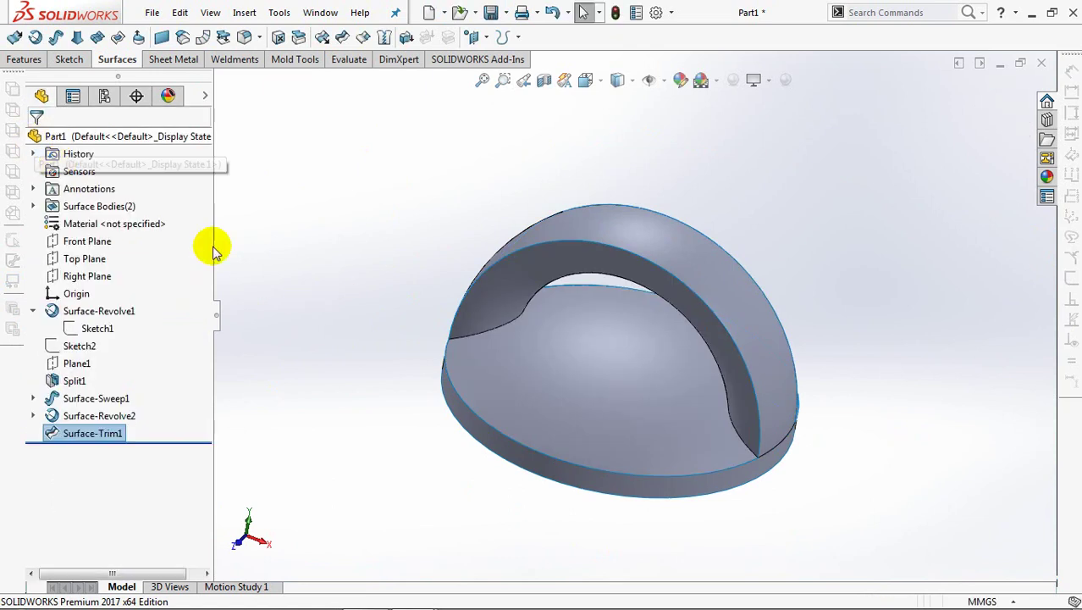
mouse_move(345, 368)
middle_mouse_down()
mouse_move(370, 212)
mouse_move(357, 172)
middle_mouse_up()
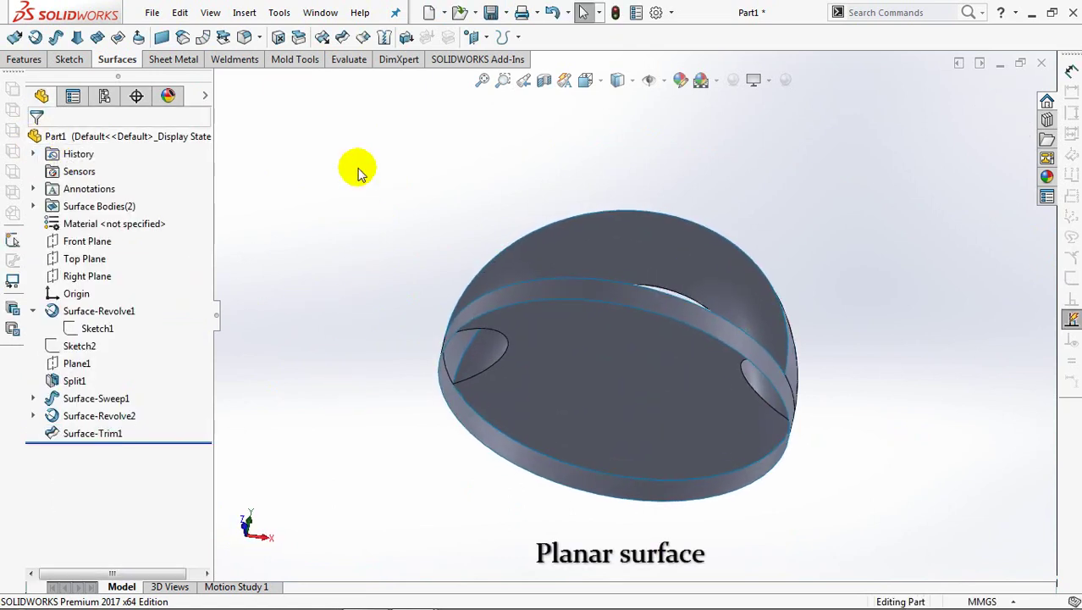
left_click(161, 38)
left_click(515, 307)
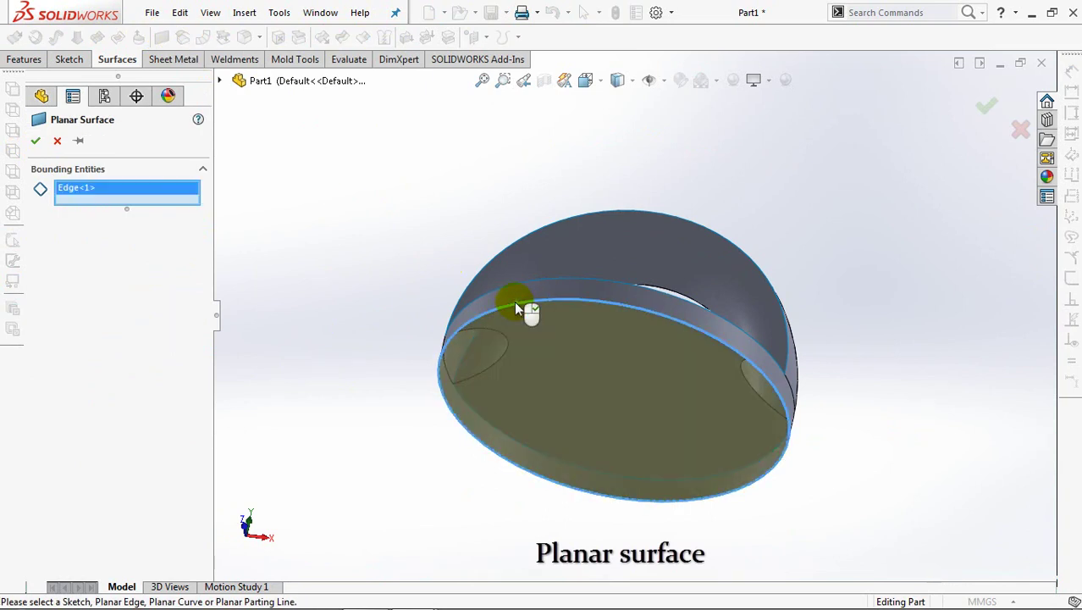
right_click(515, 305)
mouse_move(514, 300)
middle_mouse_down()
mouse_move(406, 300)
mouse_move(386, 389)
mouse_move(354, 258)
middle_mouse_up()
Knit Split1, Surface-Trim1 and Surface-Plane1 into one solid body.
left_click(381, 38)
left_click(60, 223)
left_click(540, 281)
left_click(532, 309)
mouse_move(549, 358)
middle_mouse_down()
mouse_move(591, 296)
mouse_move(597, 341)
middle_mouse_up()
left_click(597, 342)
mouse_move(450, 242)
middle_mouse_down()
mouse_move(595, 283)
mouse_move(372, 355)
middle_mouse_up()
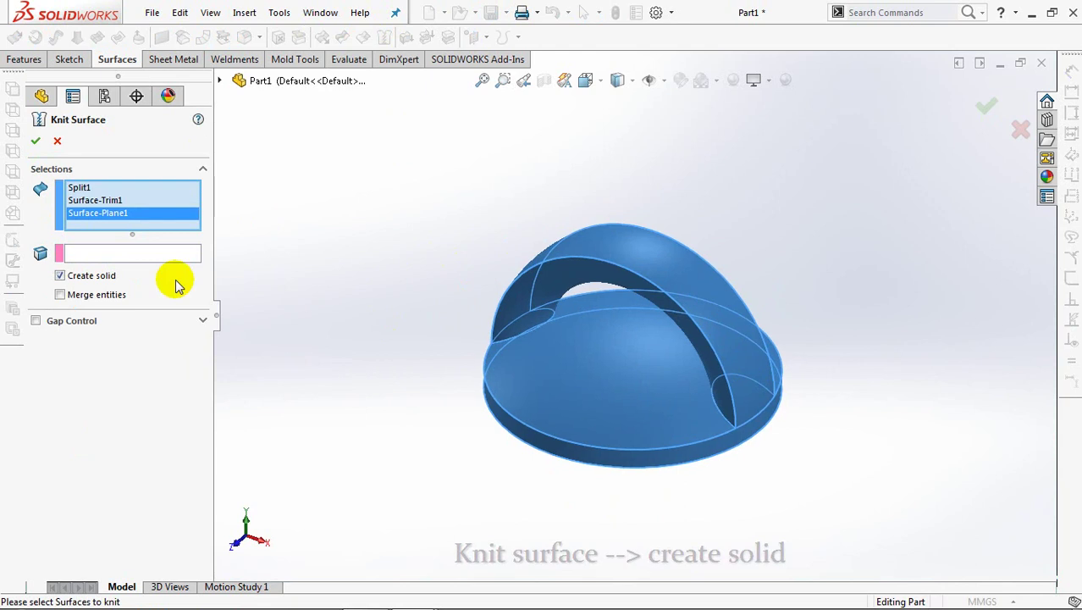
left_click(34, 142)
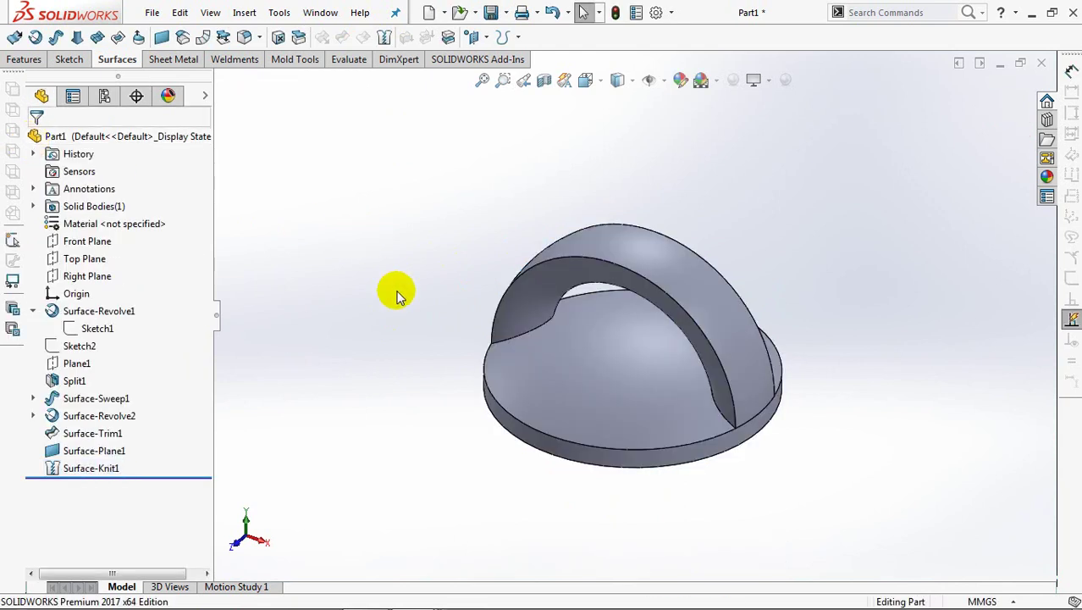
key("f")
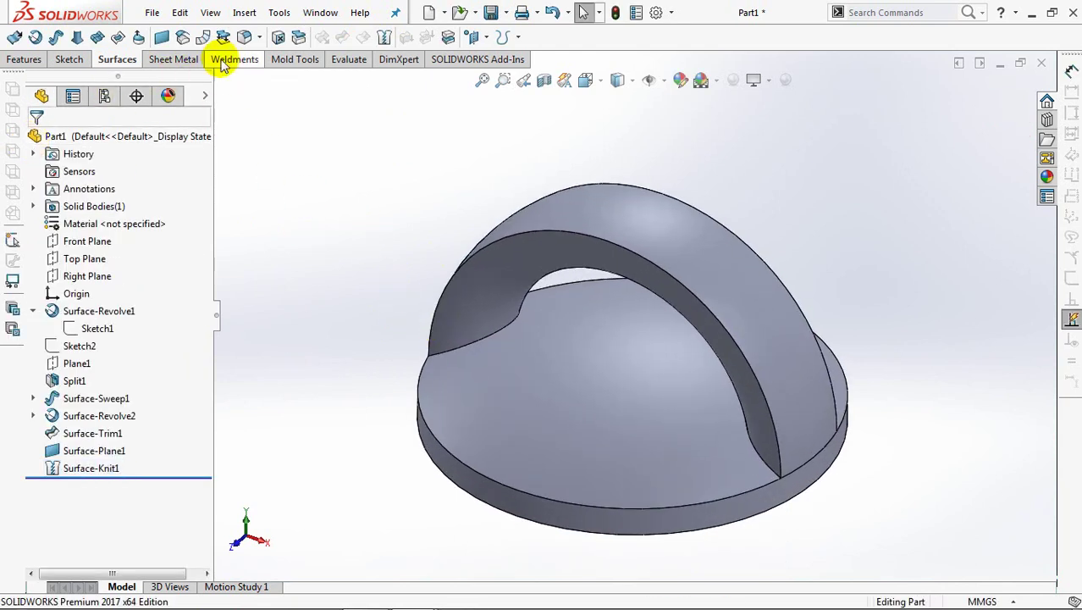
Start a variable-size fillet on the first handle-dome edge: 20 mm ends, 5 mm midpoint.
left_click(244, 37)
left_click(83, 215)
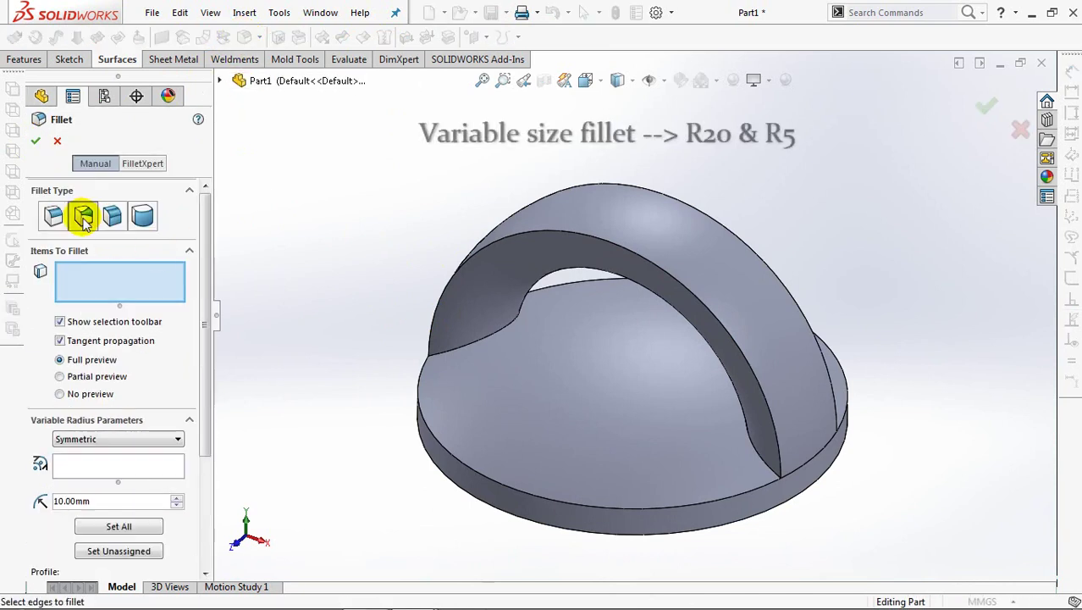
left_click_drag(207, 342, 188, 481)
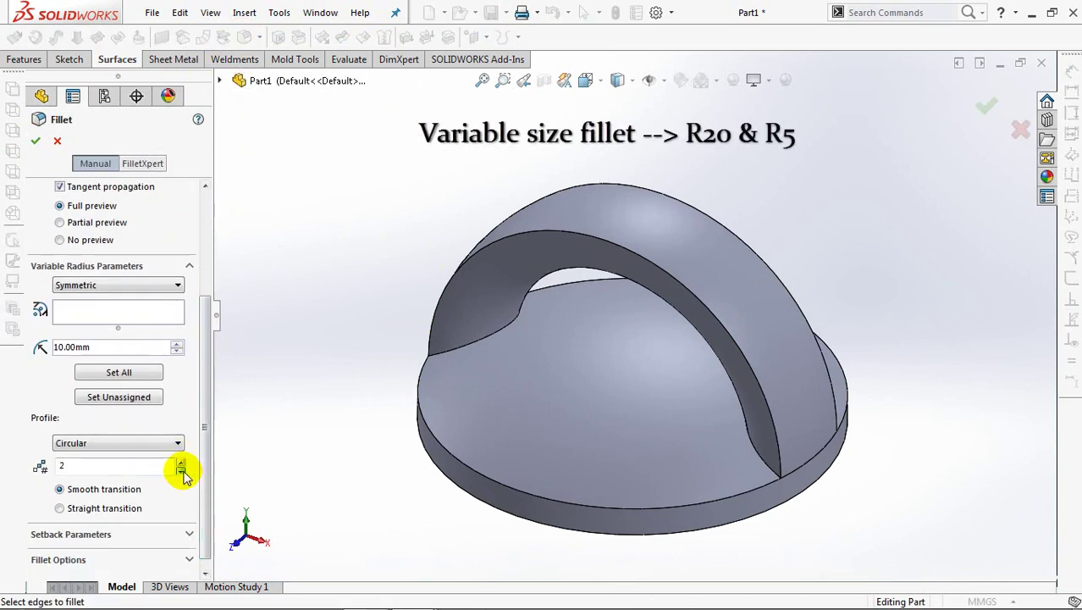
left_click(463, 345)
left_click(389, 380)
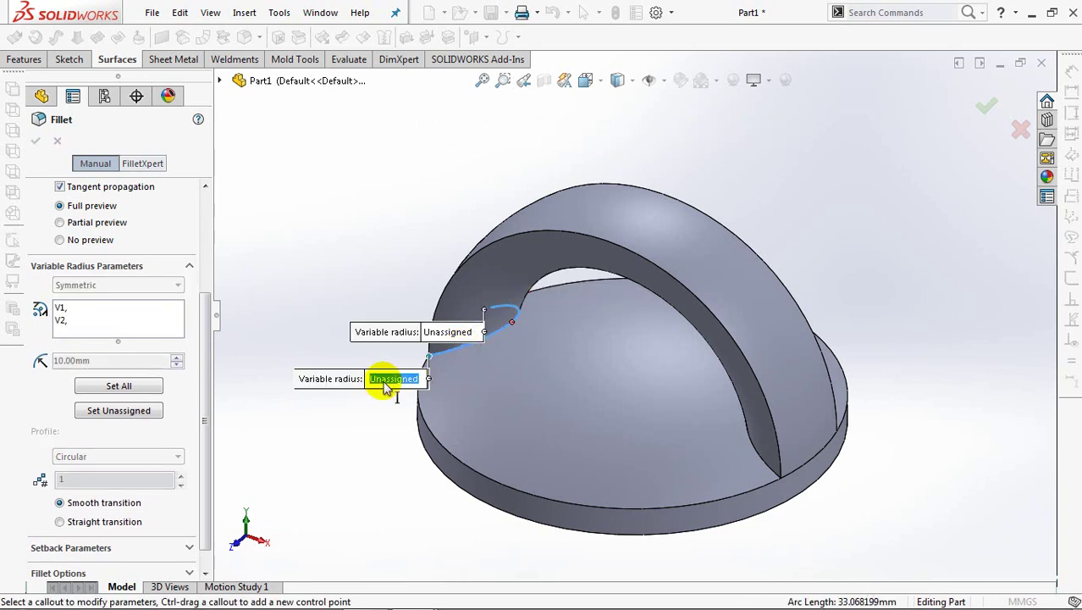
type("20")
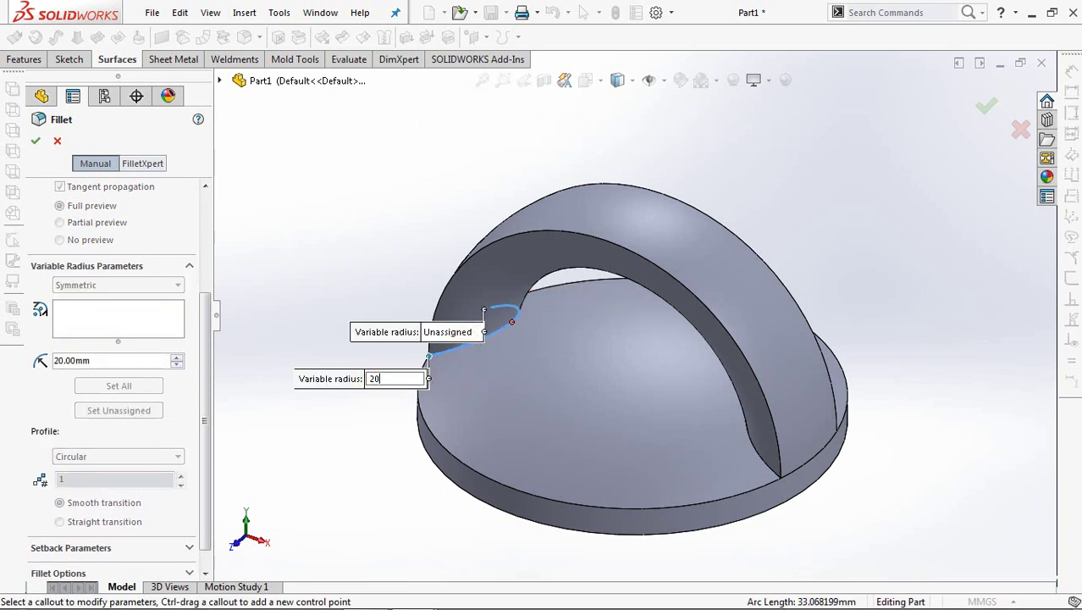
left_click(516, 334)
scroll(521, 313, "down", 3)
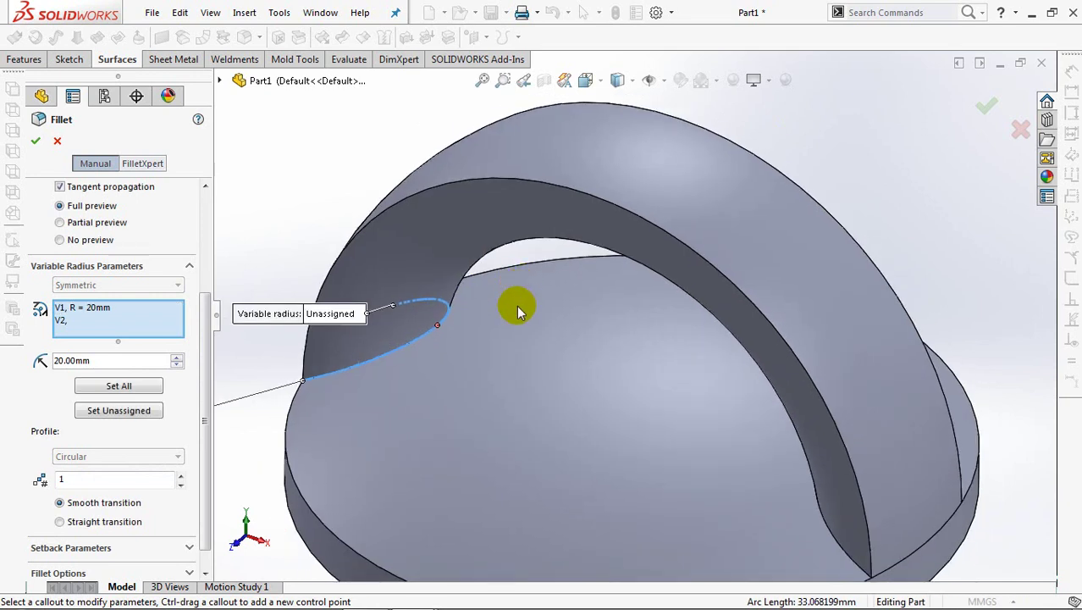
left_click(617, 332)
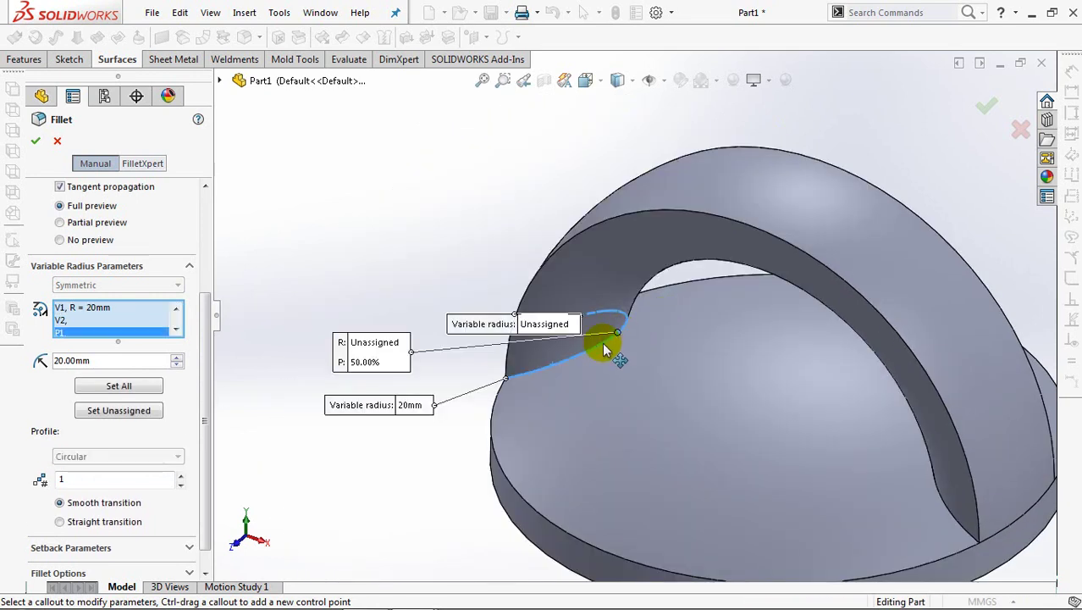
left_click(366, 342)
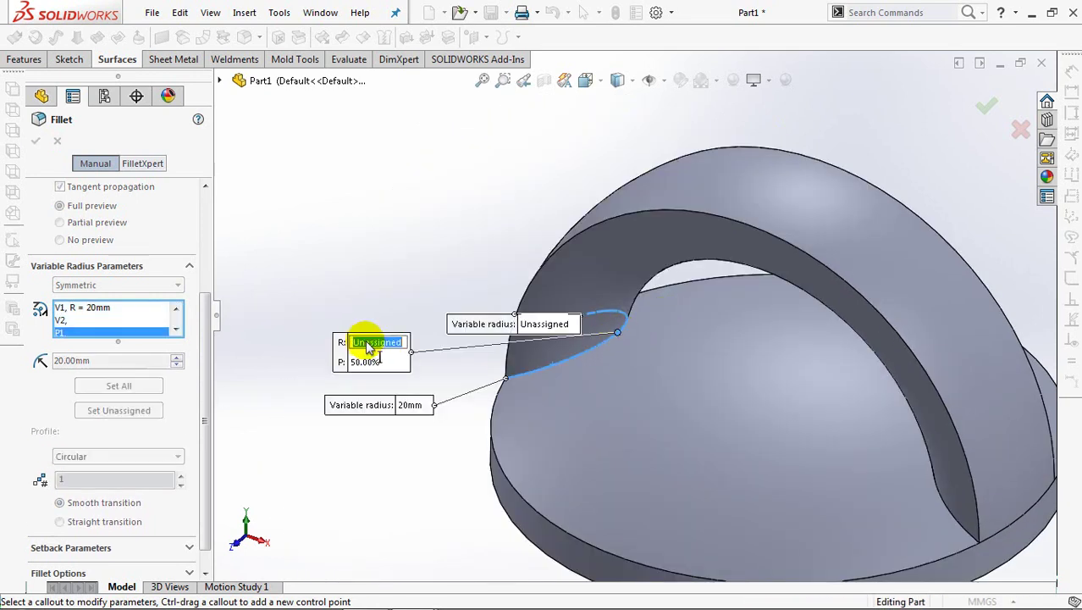
type("5")
key("Tab")
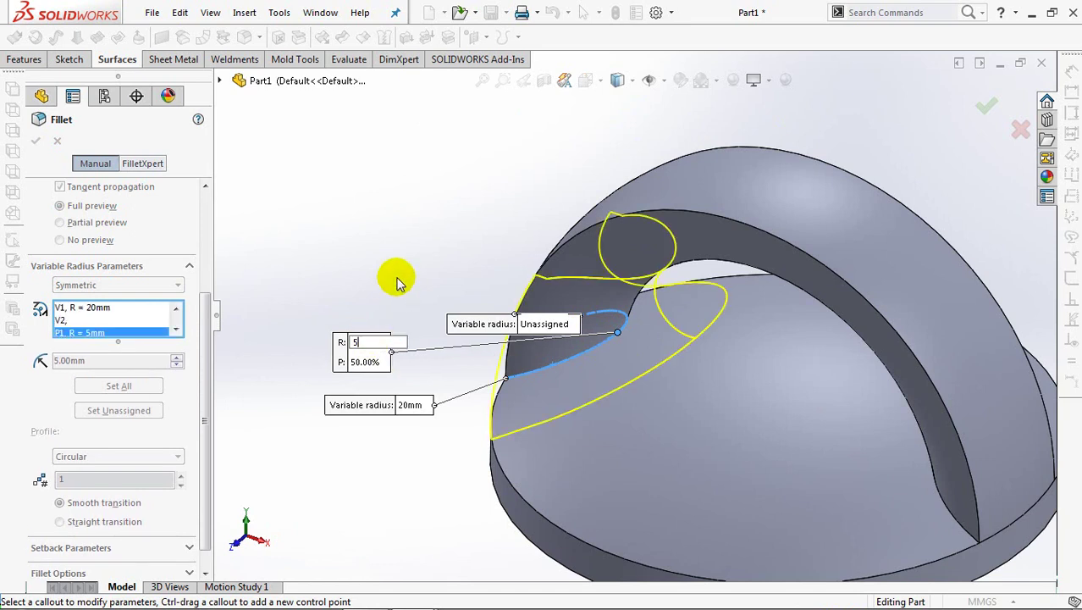
left_click_drag(212, 330, 212, 278)
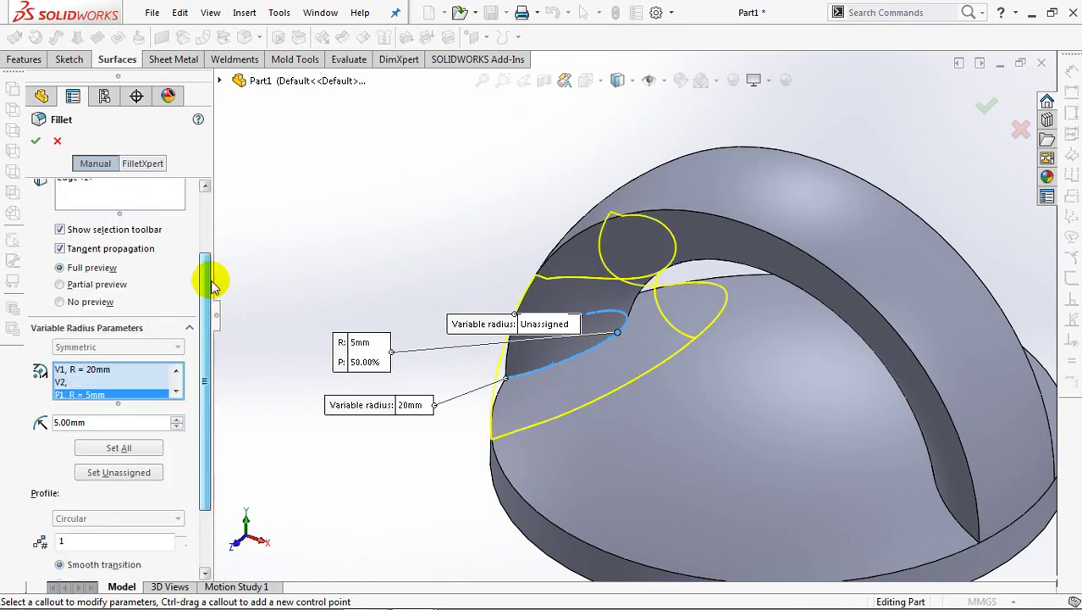
scroll(145, 285, "up", 3)
scroll(773, 385, "up", 3)
Add the opposite handle-dome edge with 20 mm ends and a 5 mm midpoint.
mouse_move(748, 416)
middle_mouse_down()
mouse_move(811, 437)
mouse_move(828, 359)
mouse_move(837, 398)
mouse_move(615, 255)
middle_mouse_up()
scroll(855, 389, "down", 3)
scroll(756, 394, "up", 2)
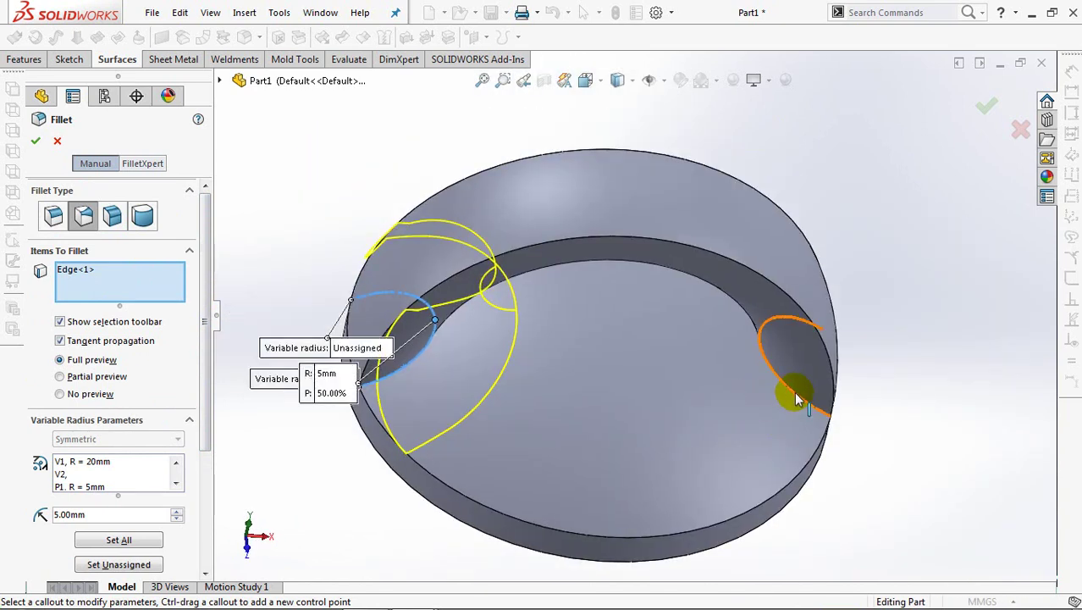
left_click(793, 391)
left_click_drag(797, 351, 988, 267)
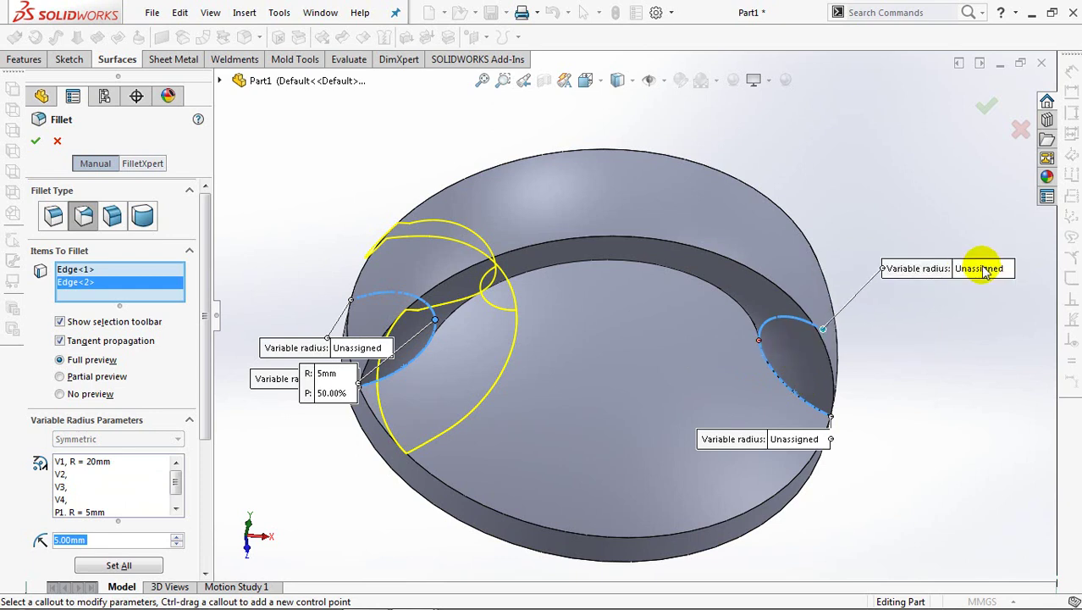
left_click(982, 269)
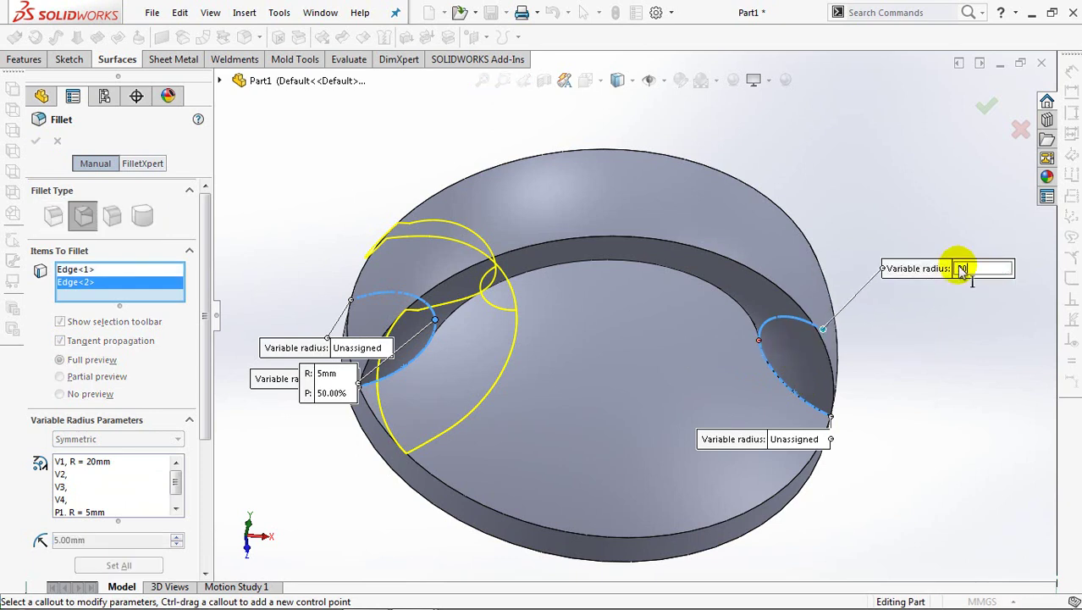
type("20")
key("Return")
left_click(760, 343)
left_click_drag(505, 146, 959, 291)
left_click(965, 289)
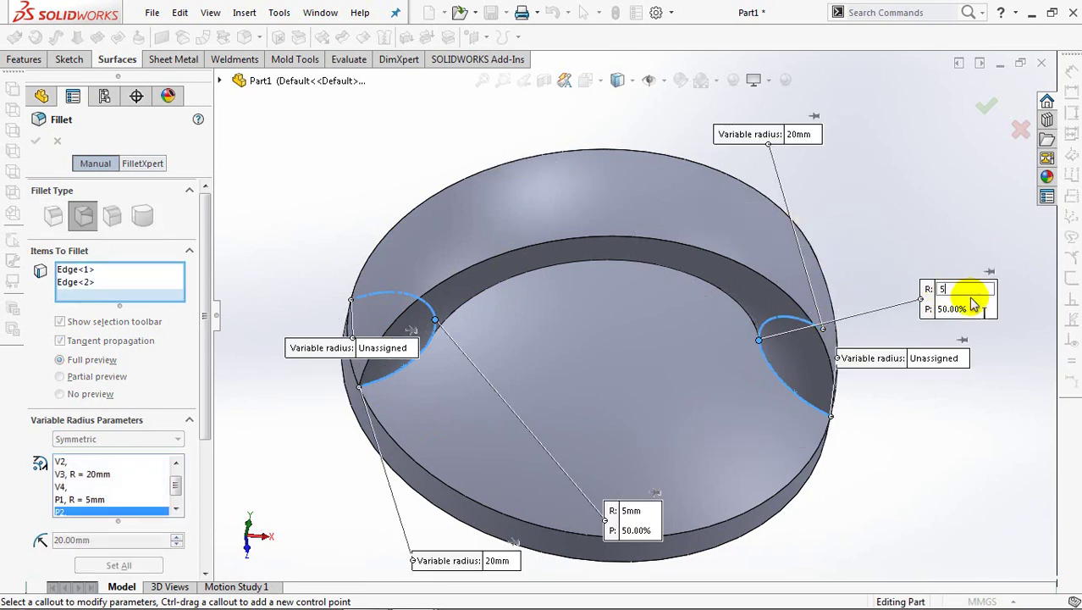
key("Tab")
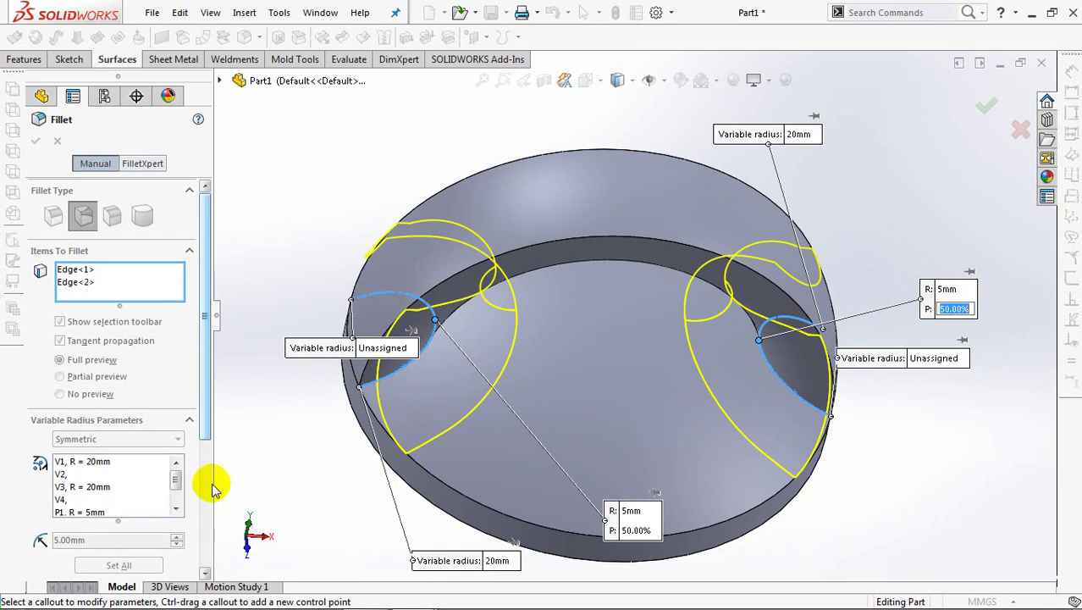
scroll(203, 486, "down", 5)
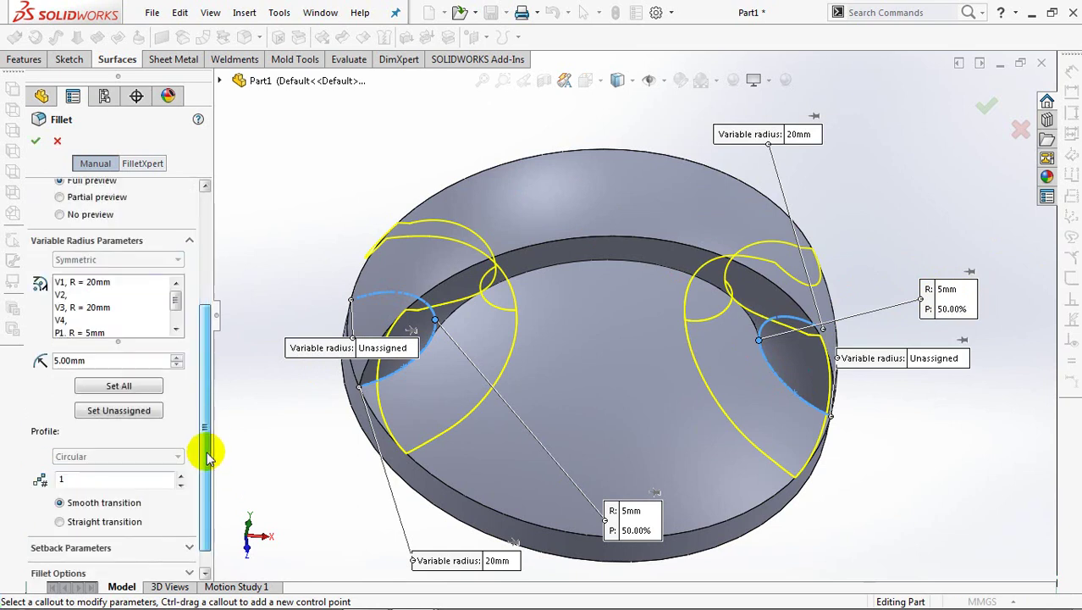
Apply the variable fillet and set up a new 2 mm constant-size fillet.
left_click(35, 142)
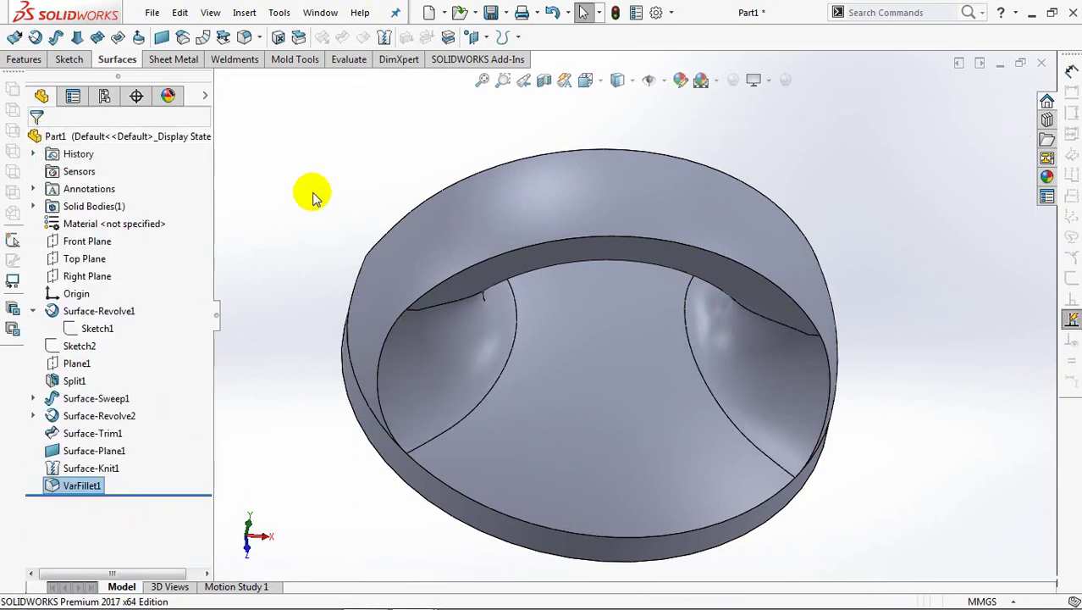
middle_click_drag(362, 338, 331, 269)
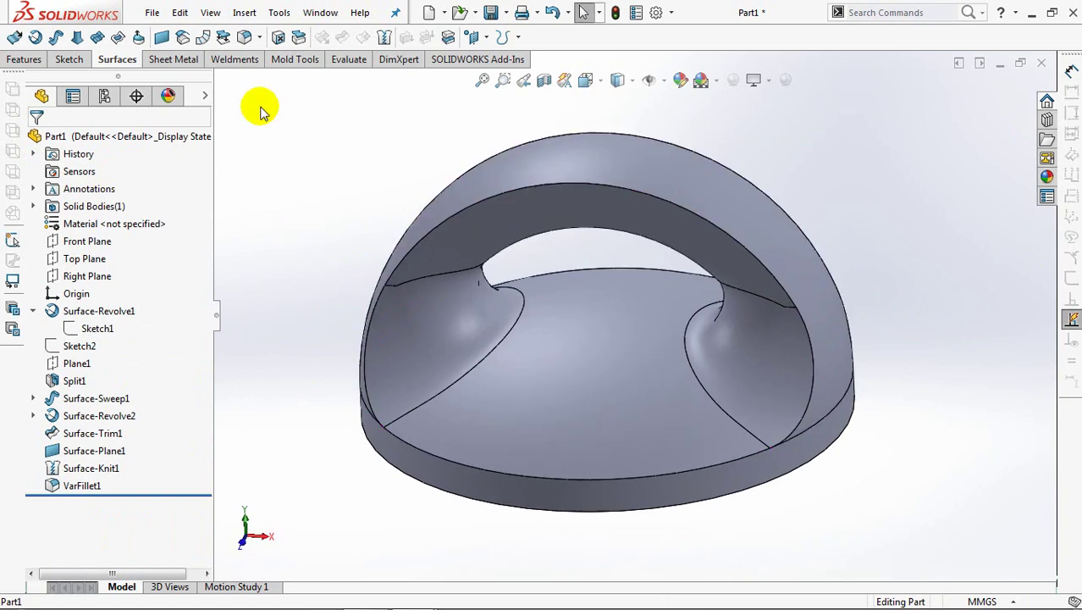
left_click(245, 38)
left_click(54, 215)
double_click(78, 463)
type("2")
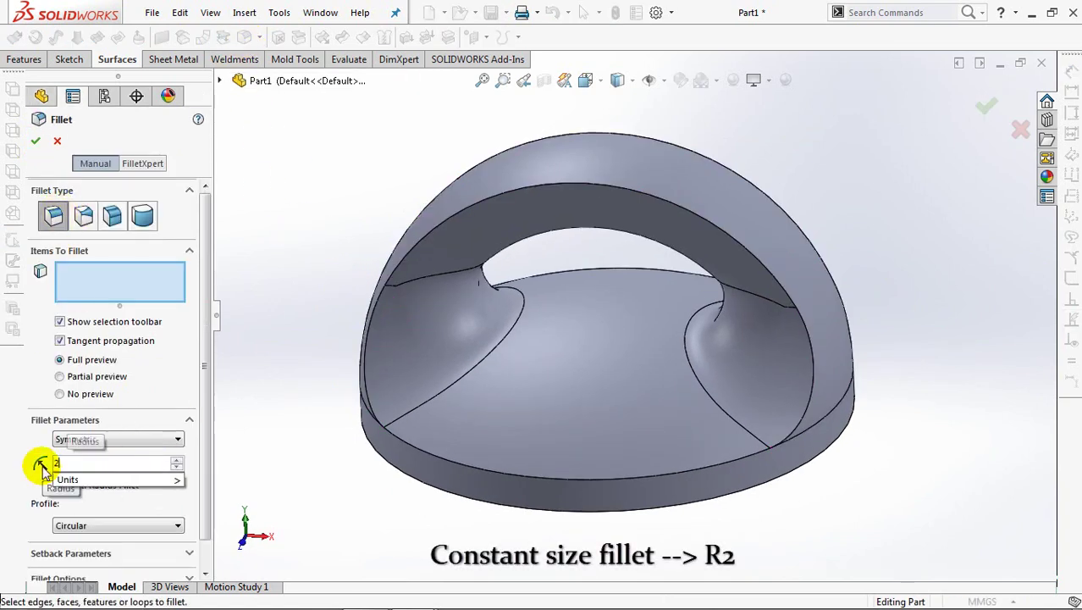
left_click(119, 279)
Apply the 2 mm fillet to the handle's upper and lower rim edges, then view isometric.
left_click(570, 181)
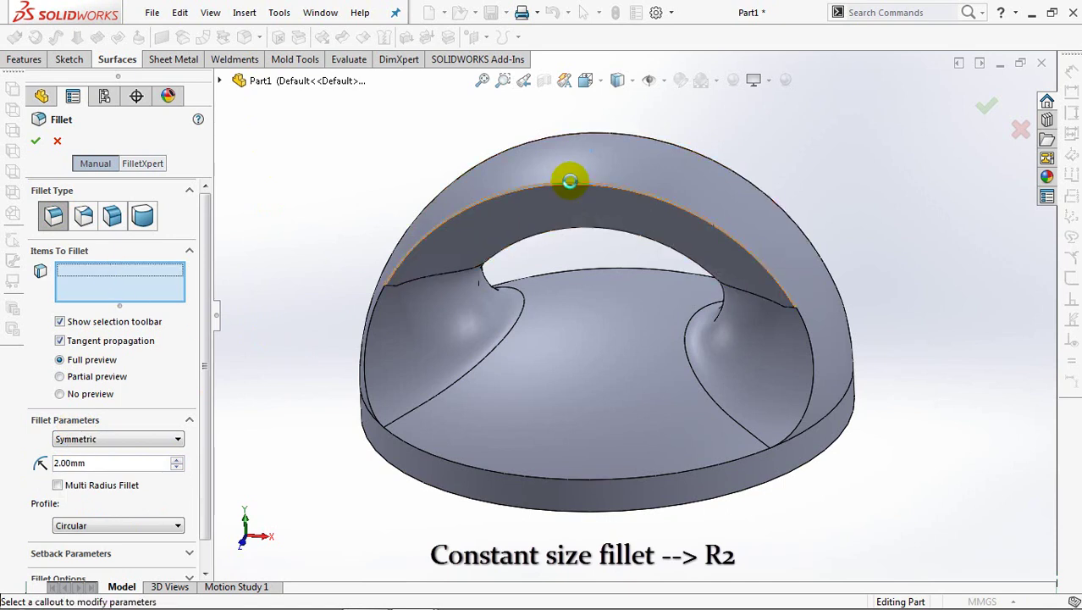
mouse_move(570, 181)
middle_mouse_down()
mouse_move(515, 203)
mouse_move(720, 315)
middle_mouse_up()
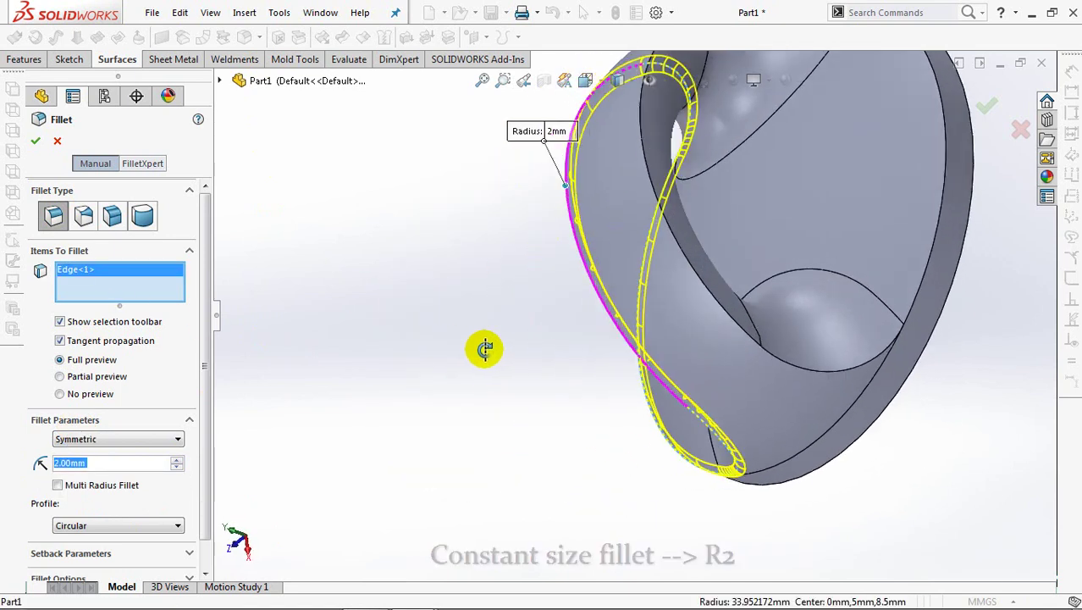
left_click(715, 306)
mouse_move(708, 357)
middle_mouse_down()
mouse_move(778, 222)
mouse_move(790, 256)
mouse_move(780, 260)
mouse_move(837, 235)
middle_mouse_up()
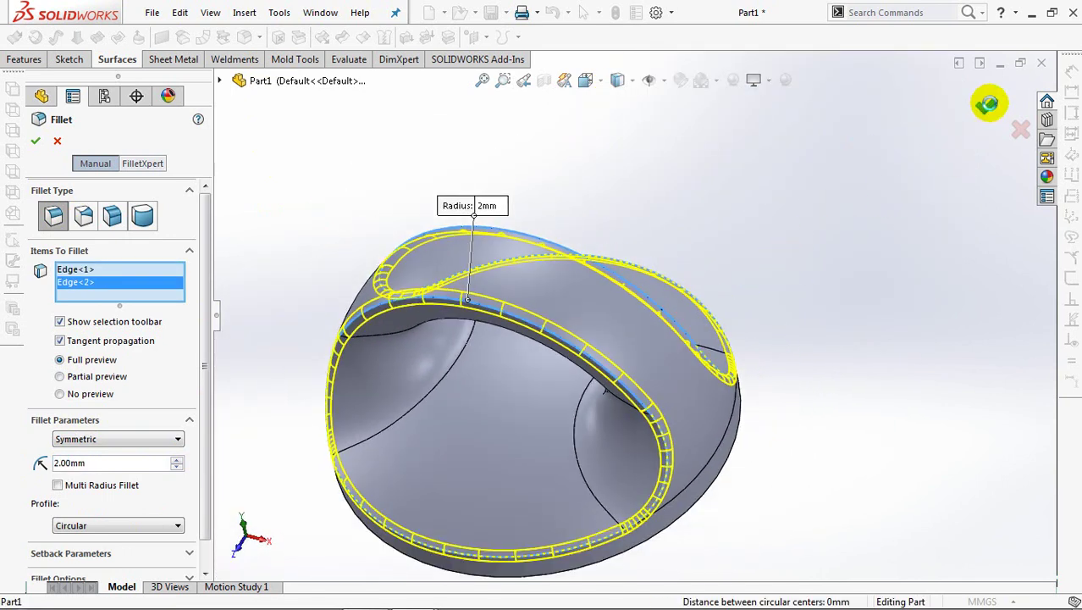
left_click(989, 106)
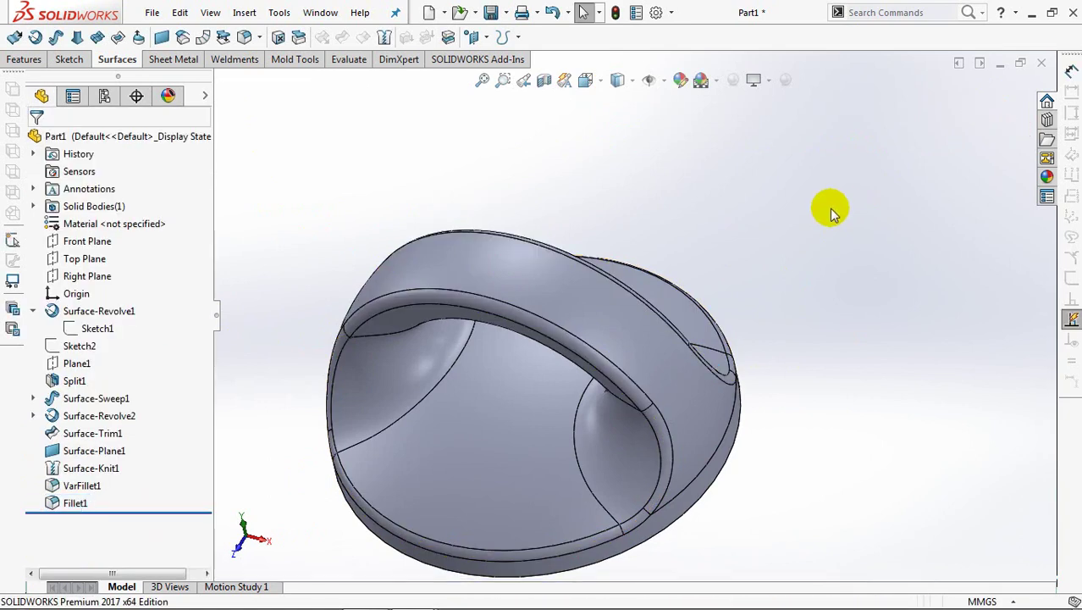
key("ctrl+7")
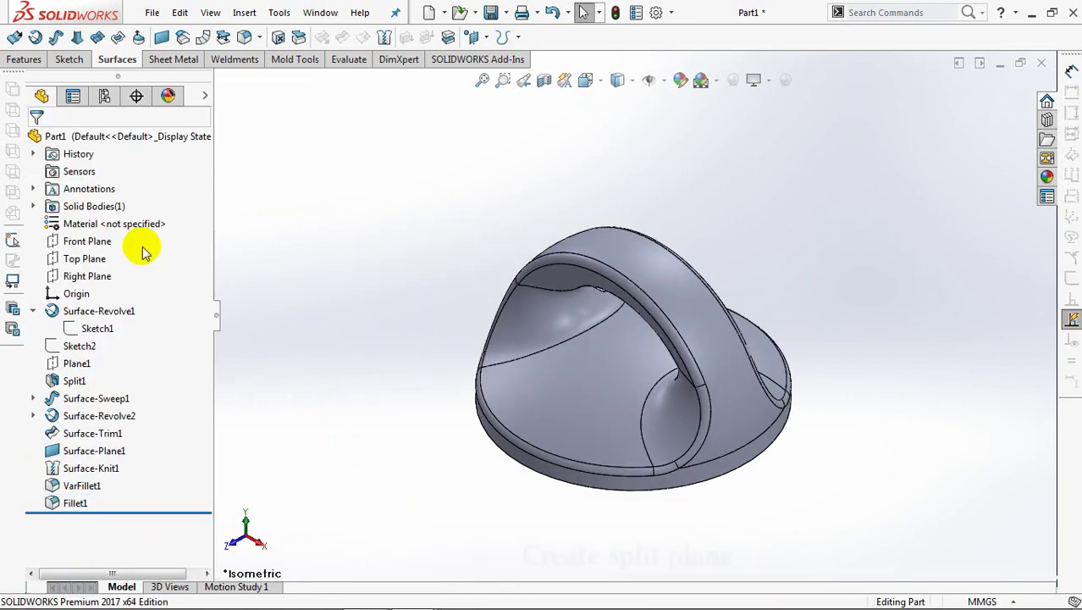
Create Plane2 offset 20 mm above the Top Plane.
left_click(84, 259)
left_click(474, 37)
left_click(499, 61)
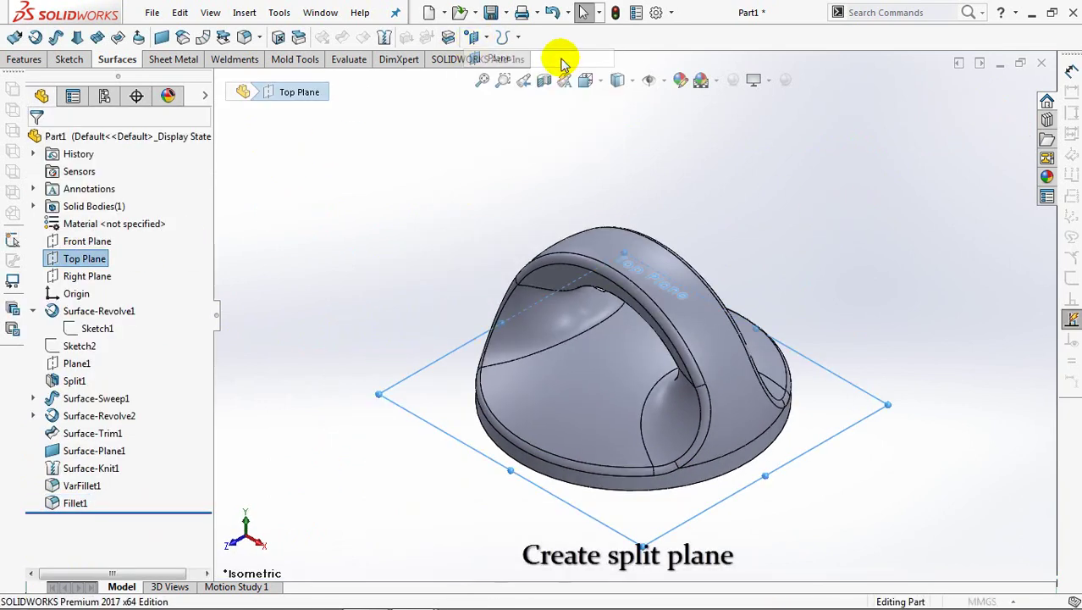
left_click(201, 335)
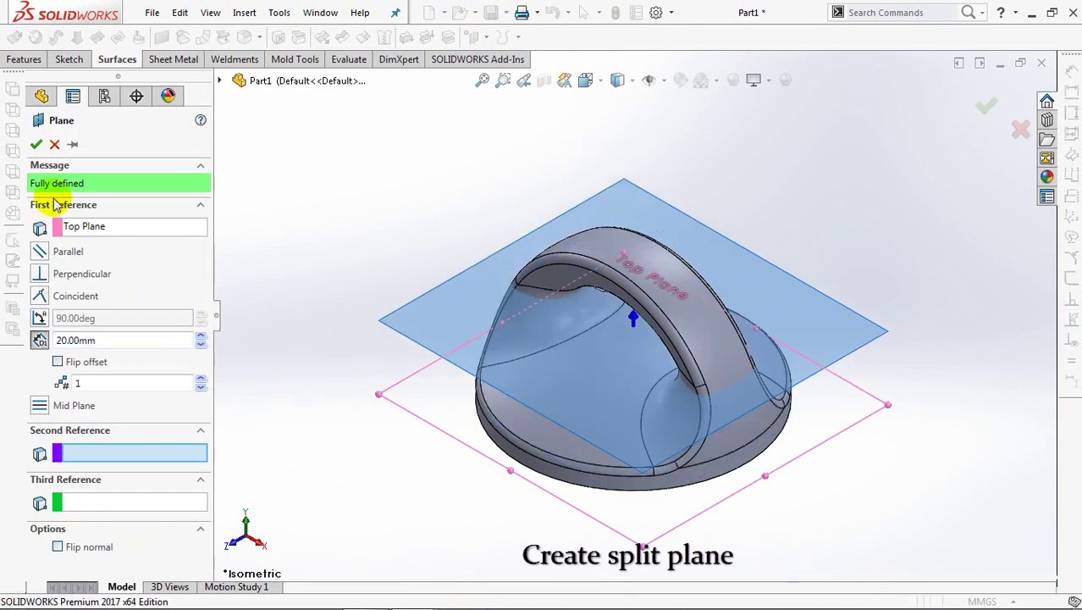
left_click(35, 144)
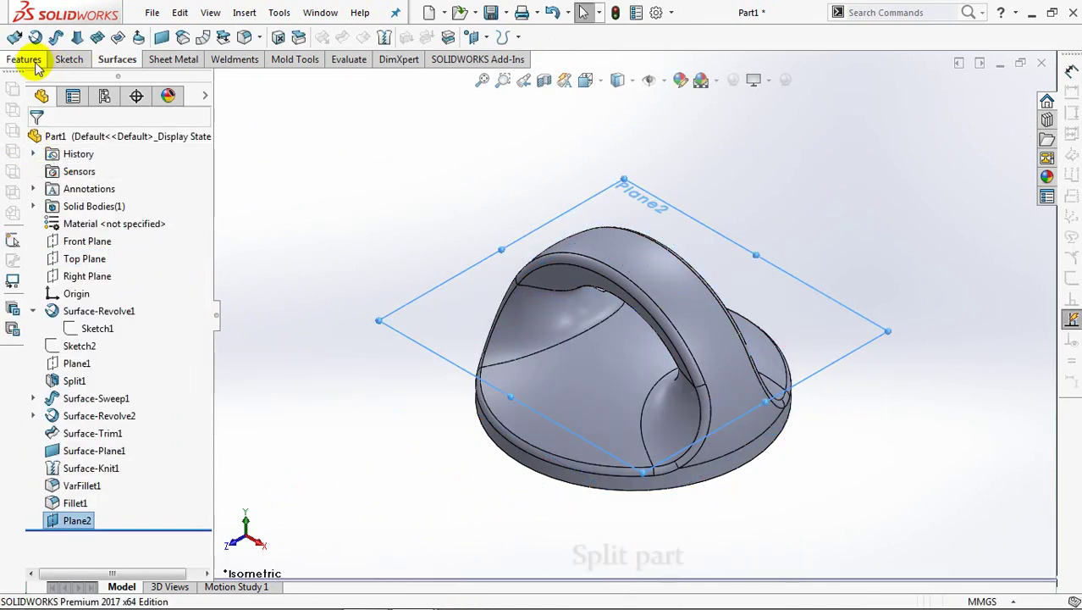
Split the part at Plane2 into two bodies with Cut Part.
left_click(24, 59)
left_click(557, 36)
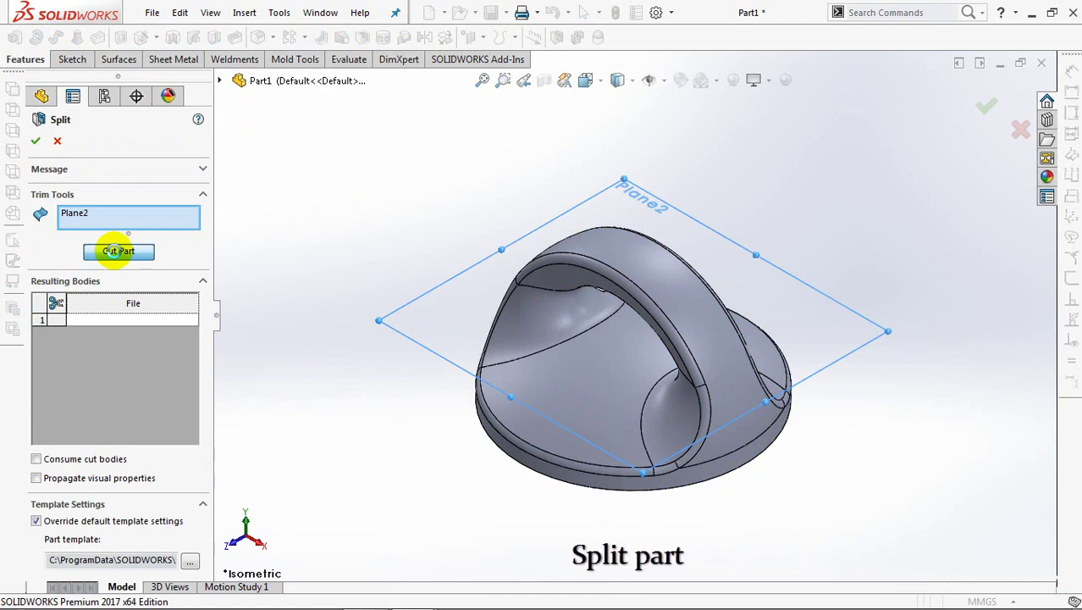
left_click(115, 252)
left_click(620, 264)
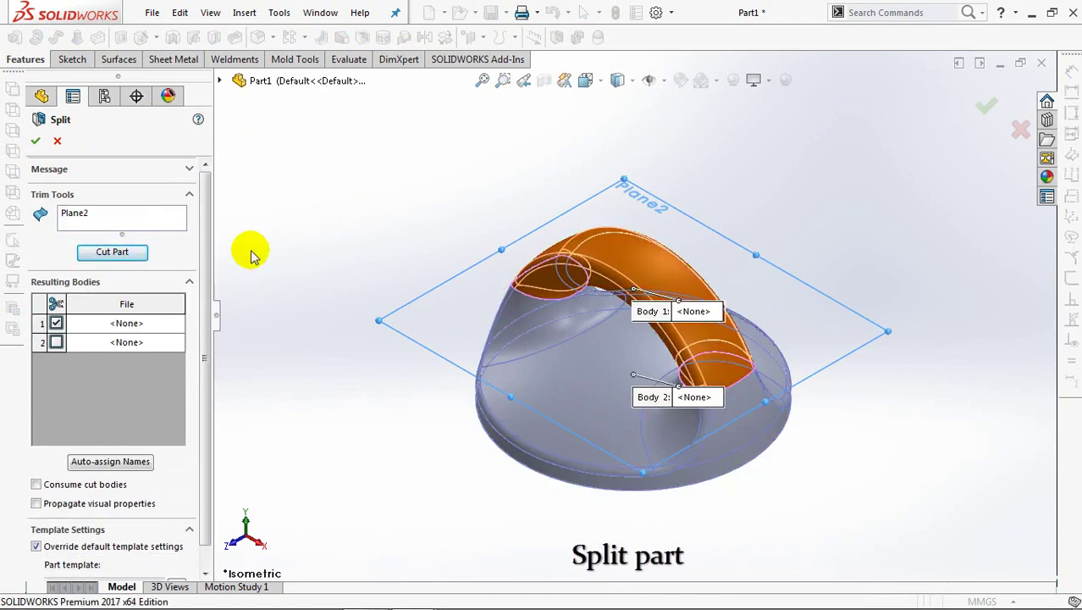
left_click(36, 140)
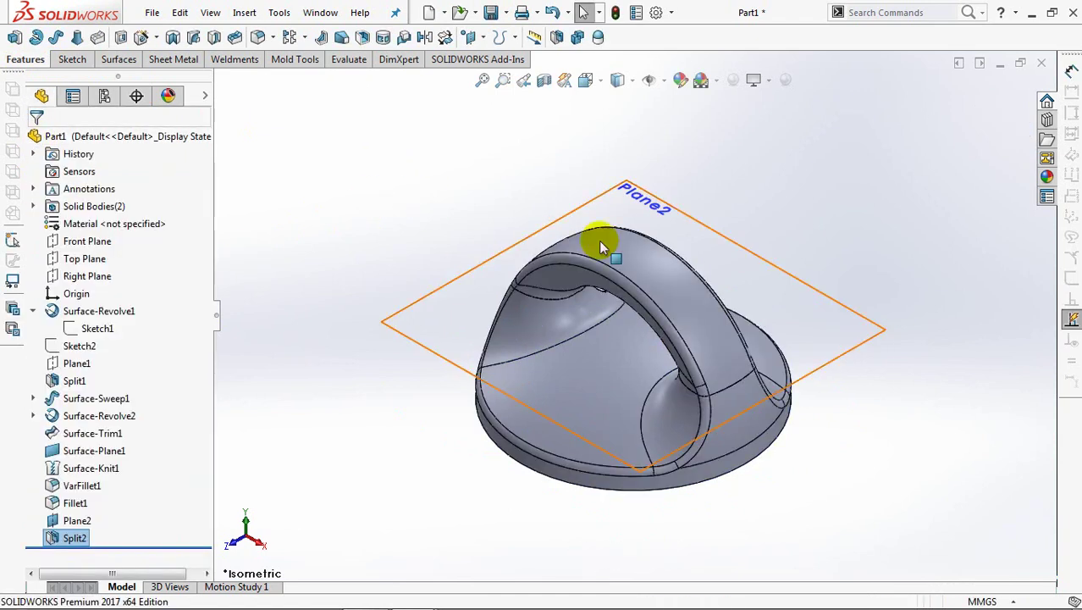
Hide the upper handle body and Plane2.
left_click(640, 254)
left_click(713, 212)
left_click(706, 232)
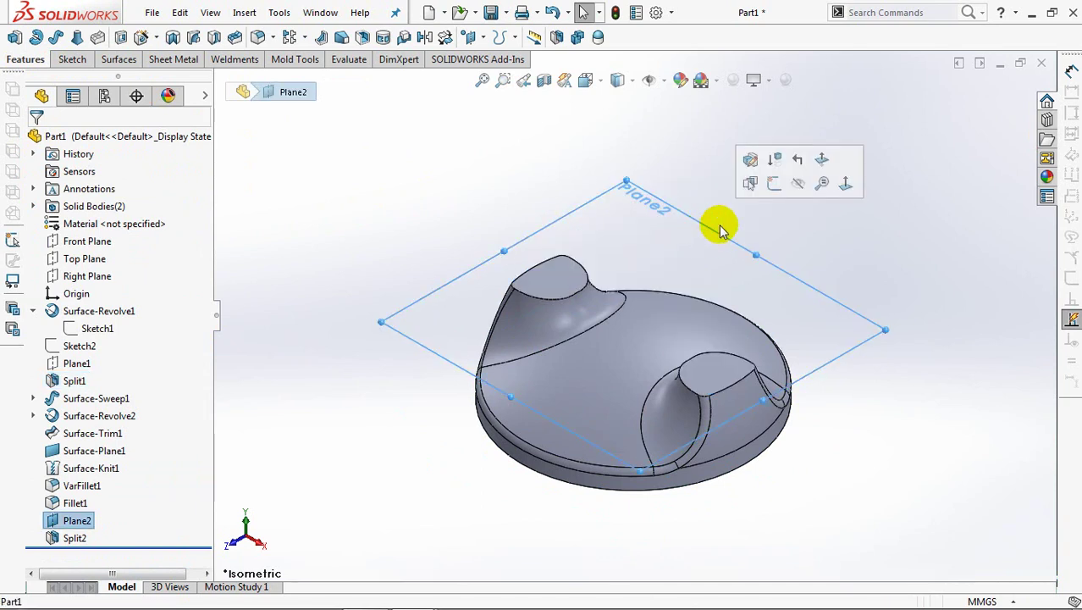
left_click(796, 183)
mouse_move(677, 271)
middle_mouse_down()
mouse_move(770, 113)
mouse_move(685, 188)
middle_mouse_up()
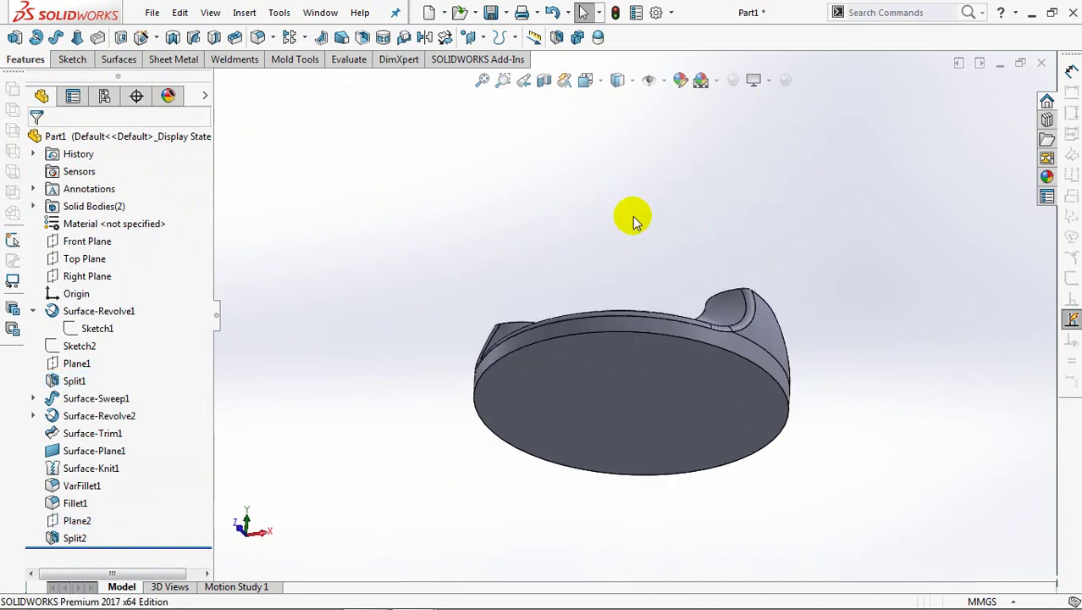
Shell the part to 2.5 mm walls, removing the flat bottom face.
left_click(359, 38)
type("2")
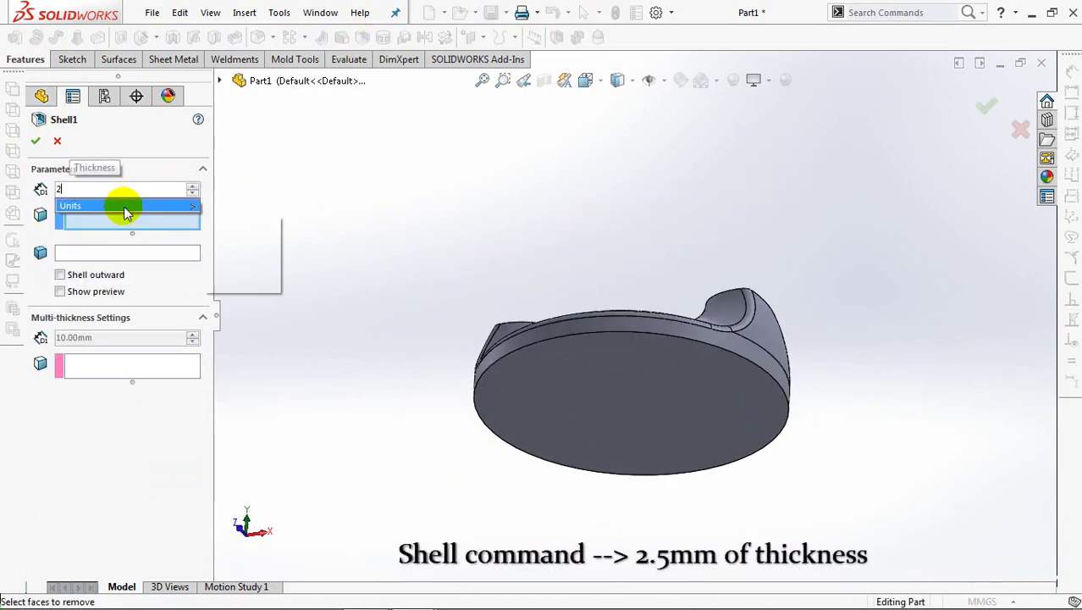
type(".5")
key("Return")
left_click(549, 383)
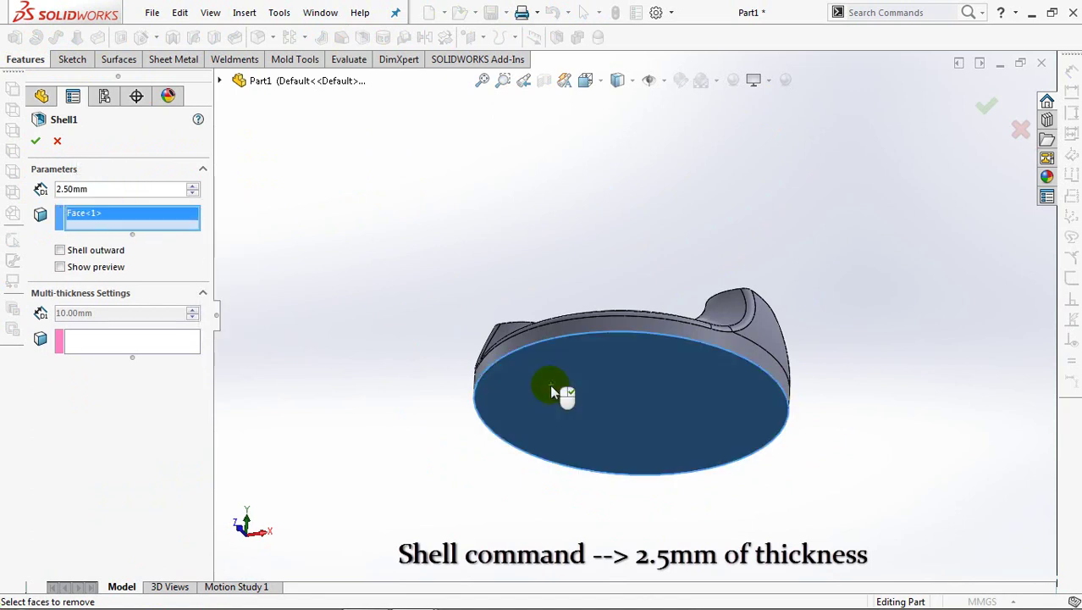
left_click(591, 331)
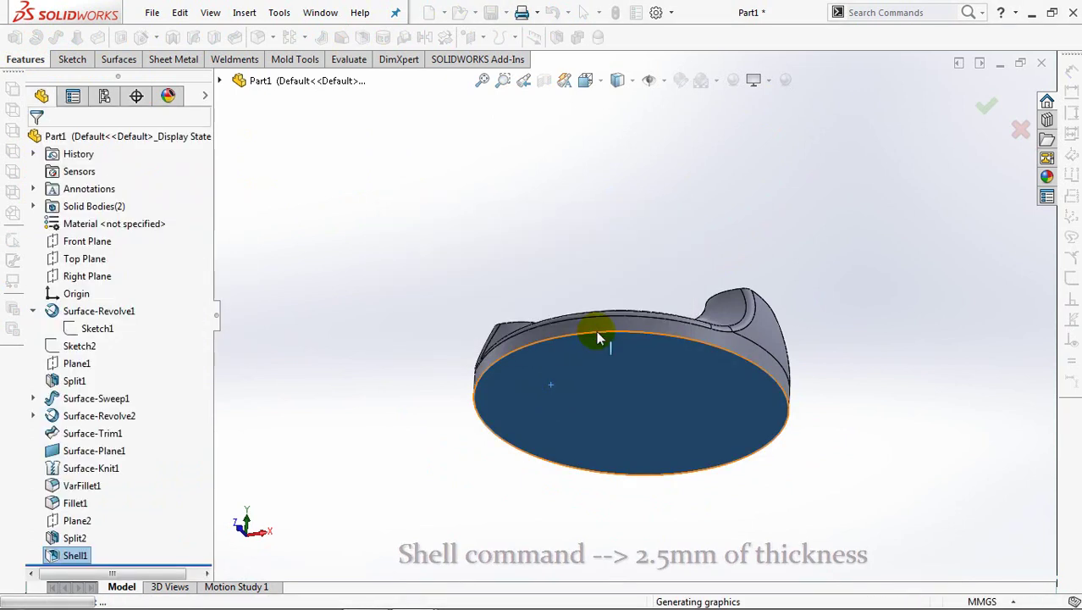
Inspect the shell walls in a front-facing section view, then close it.
mouse_move(594, 199)
middle_mouse_down()
mouse_move(584, 320)
mouse_move(514, 243)
middle_mouse_up()
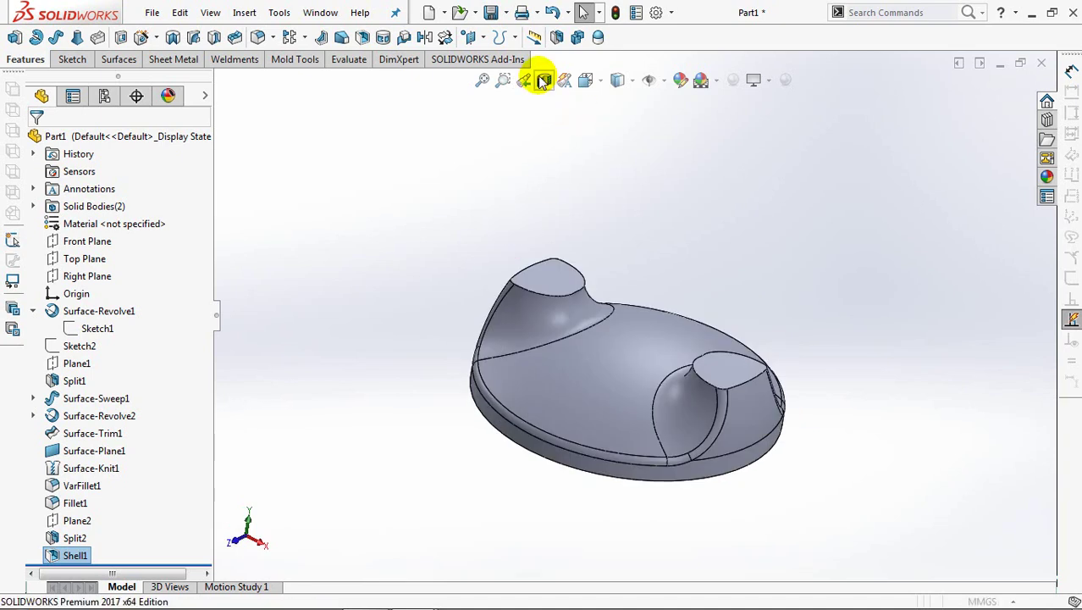
left_click(543, 80)
key("ctrl+1")
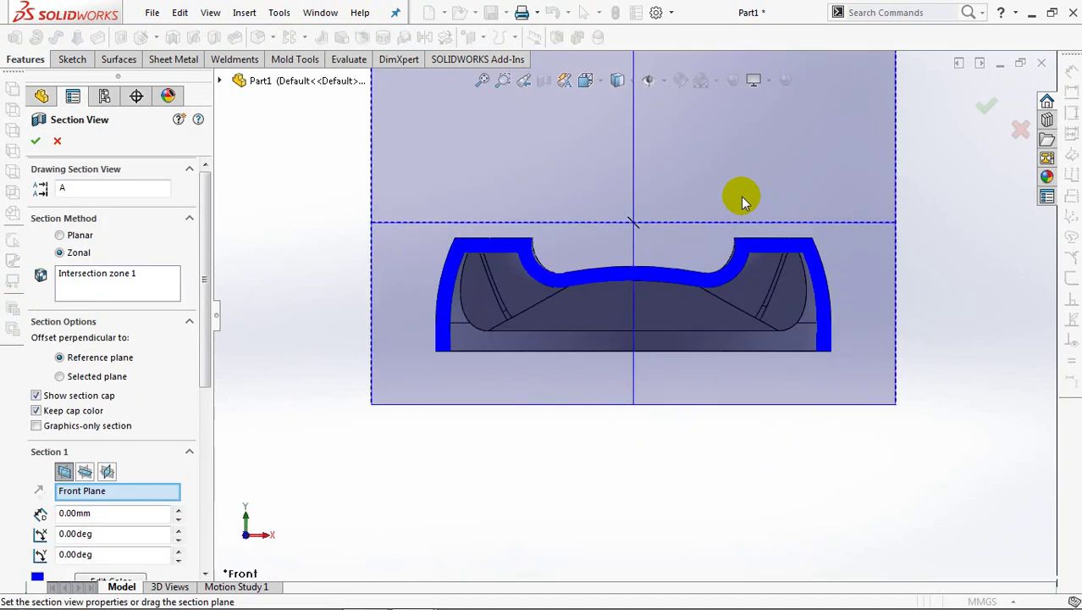
left_click(34, 137)
mouse_move(511, 438)
middle_mouse_down()
mouse_move(495, 290)
mouse_move(504, 251)
middle_mouse_up()
Start a sketch on the Front Plane with the model shown in wireframe.
key("ctrl+1")
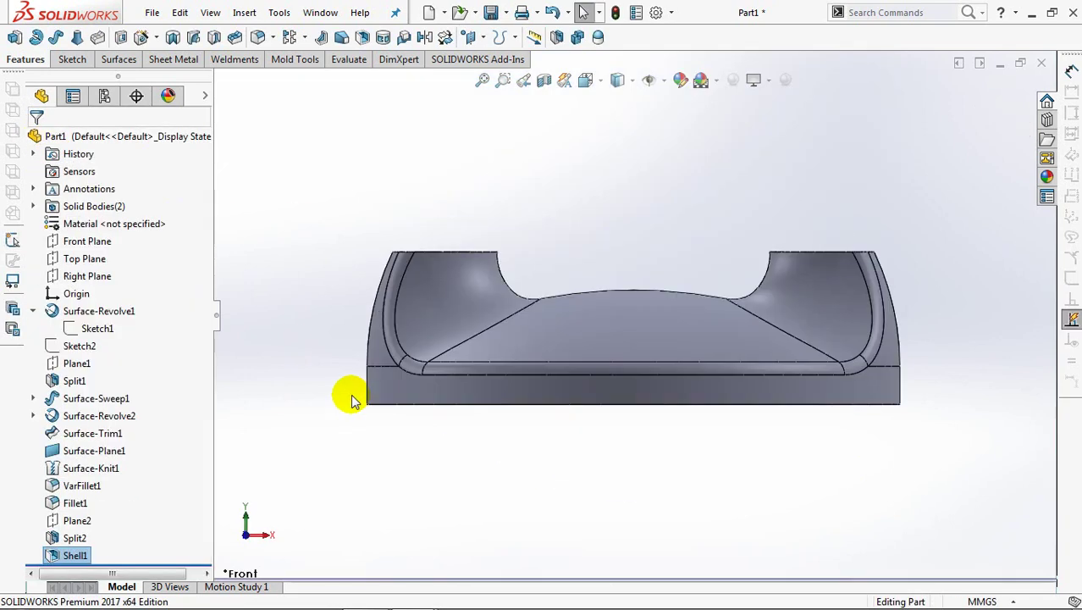
left_click(84, 242)
left_click(90, 220)
left_click(618, 82)
left_click(622, 193)
Convert the left silhouette edge and top arc into sketch curves, dragging the arc endpoint left.
left_click(452, 39)
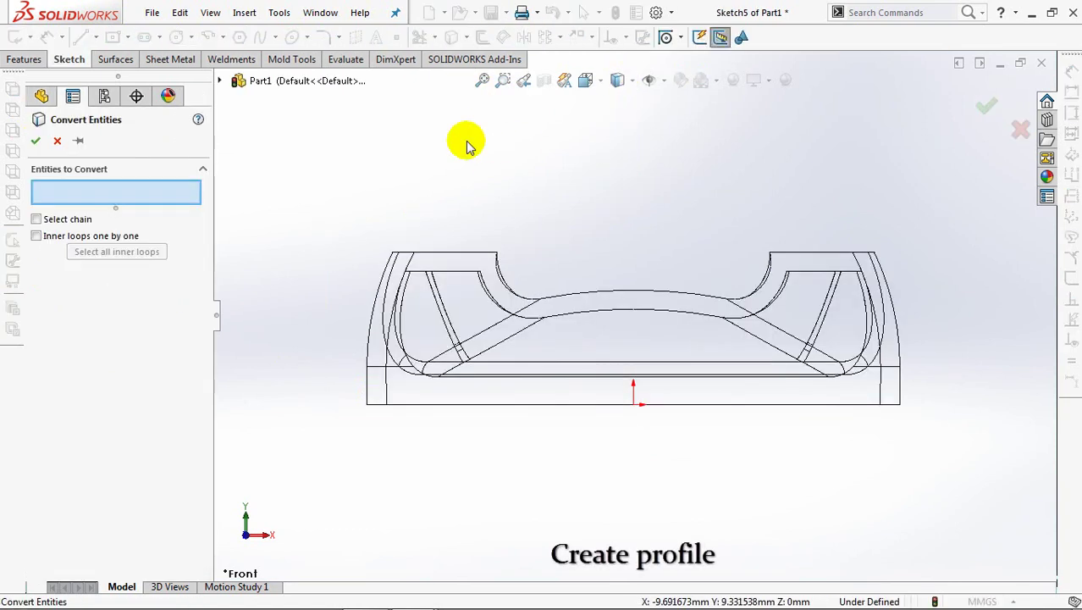
left_click(388, 362)
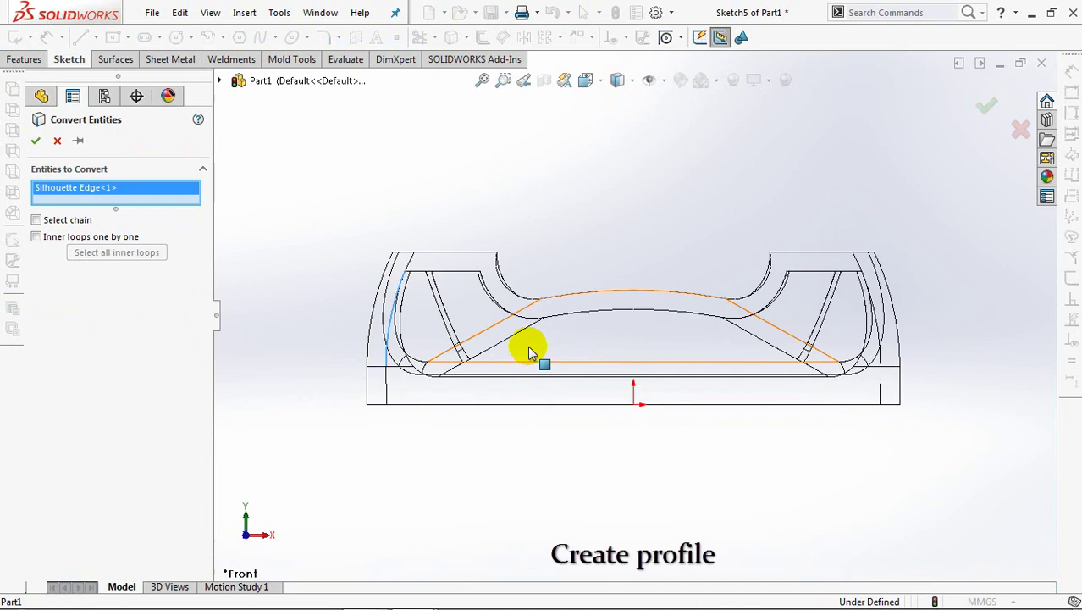
left_click(567, 320)
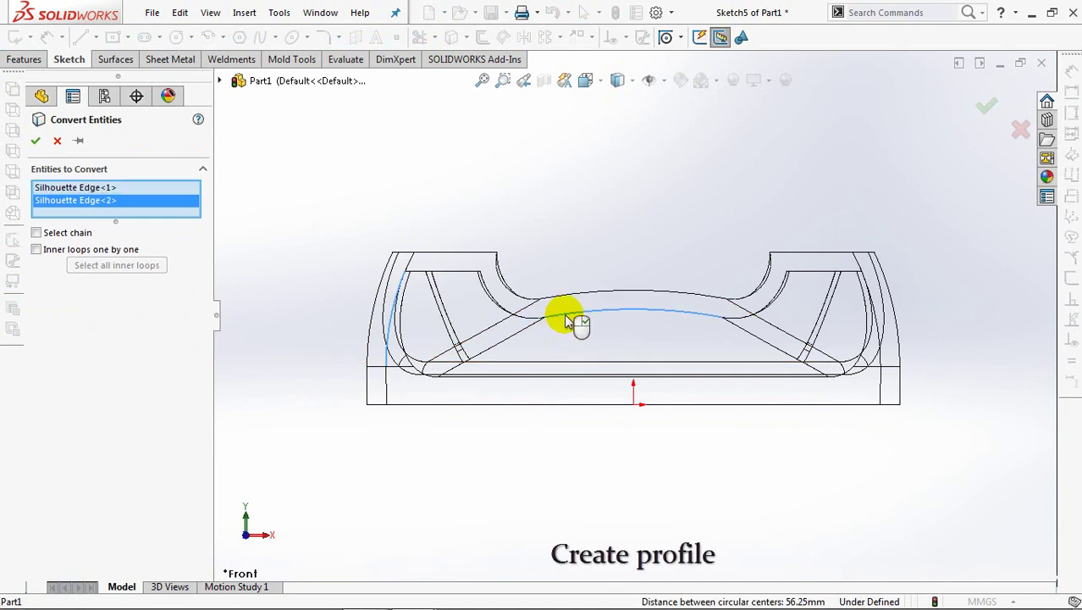
right_click(568, 320)
left_click_drag(546, 326, 507, 337)
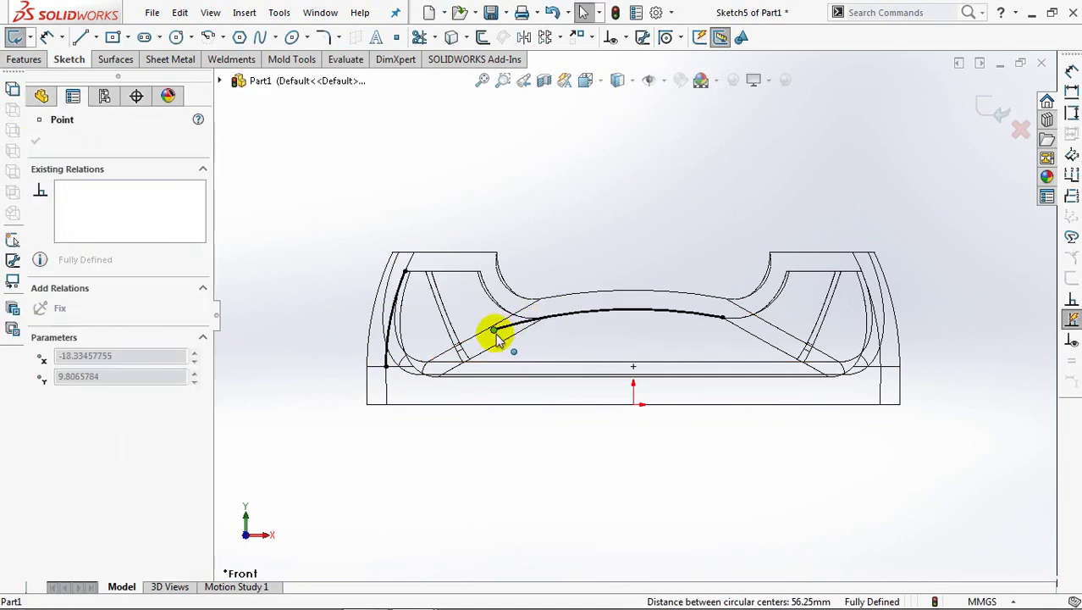
left_click(510, 197)
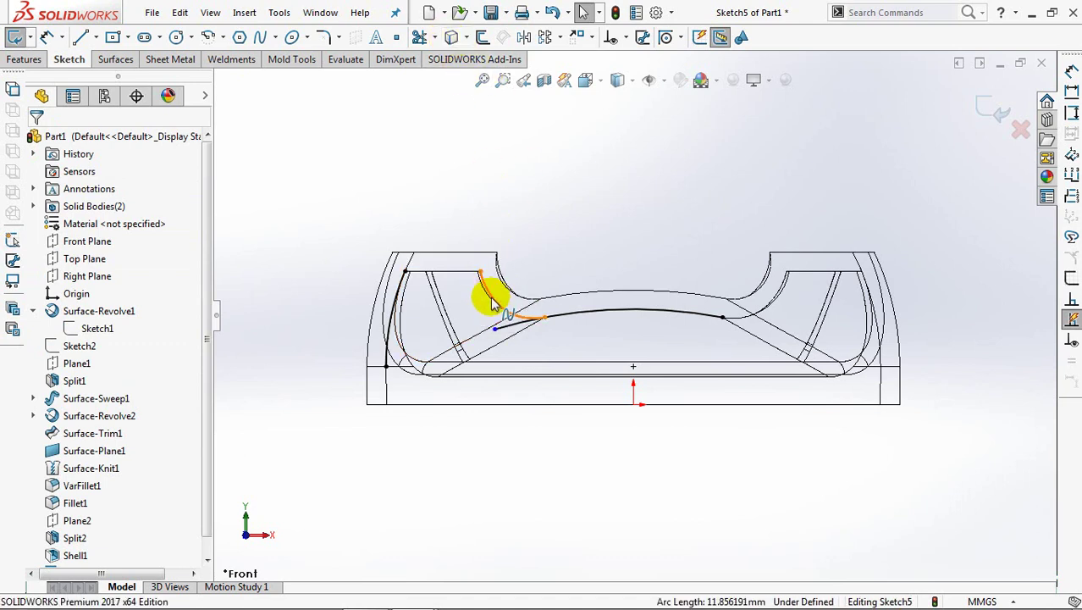
left_click(522, 290)
left_click(517, 193)
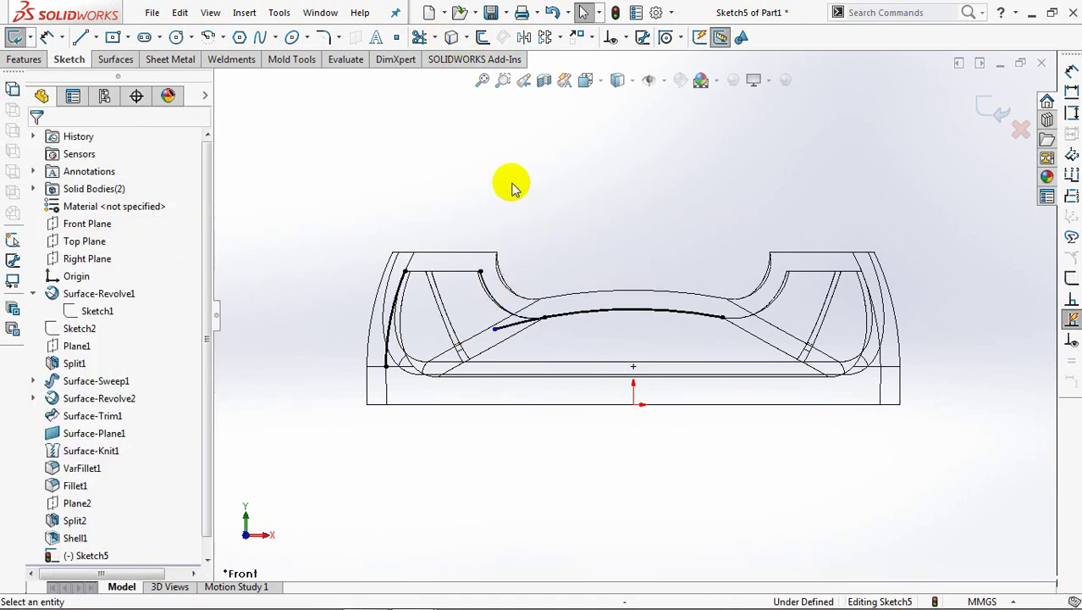
Draw a 3-point arc from the left edge top to the top curve, tangent to it.
left_click(222, 37)
left_click(246, 94)
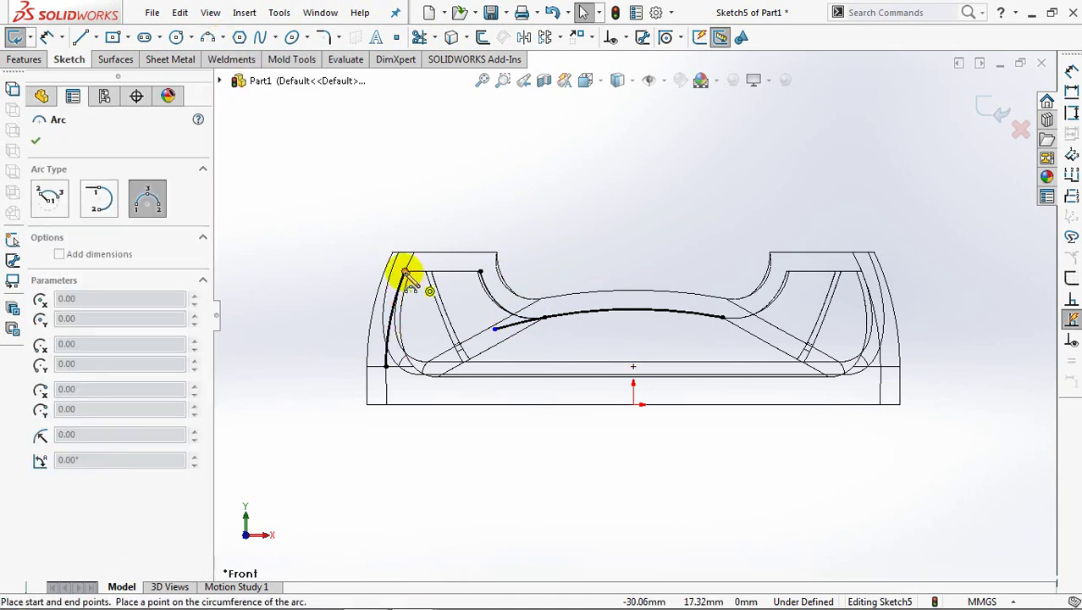
left_click(493, 329)
left_click(458, 315)
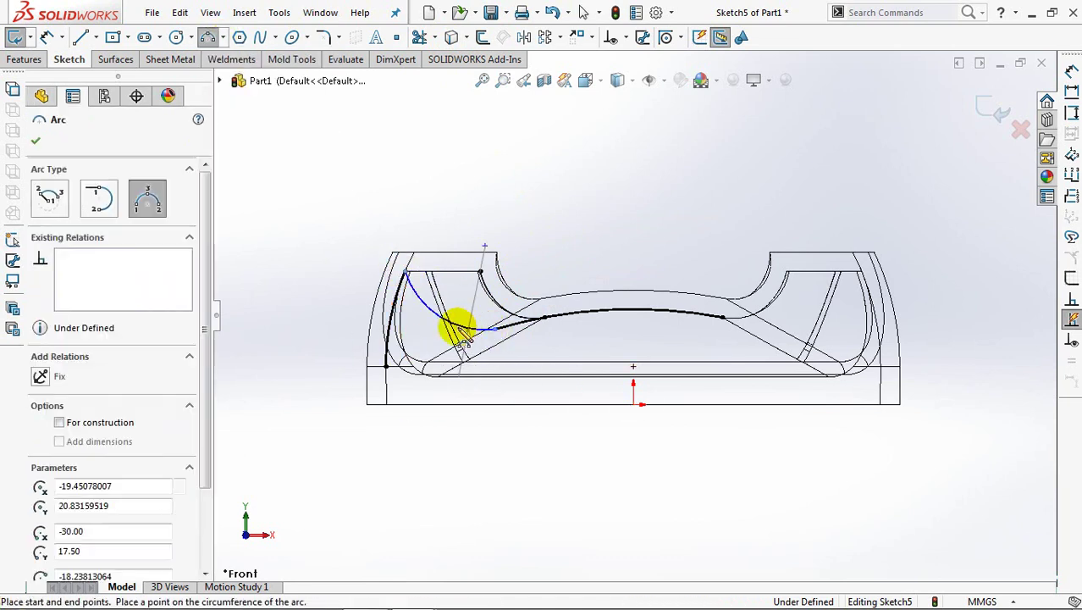
left_click(624, 38)
left_click(631, 78)
left_click(511, 324)
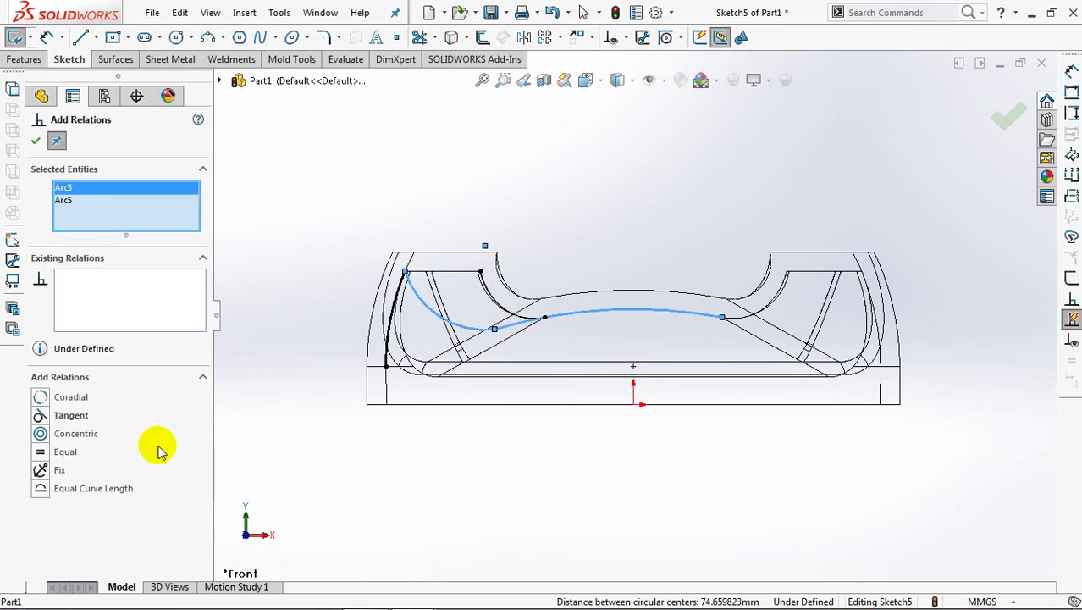
left_click(34, 140)
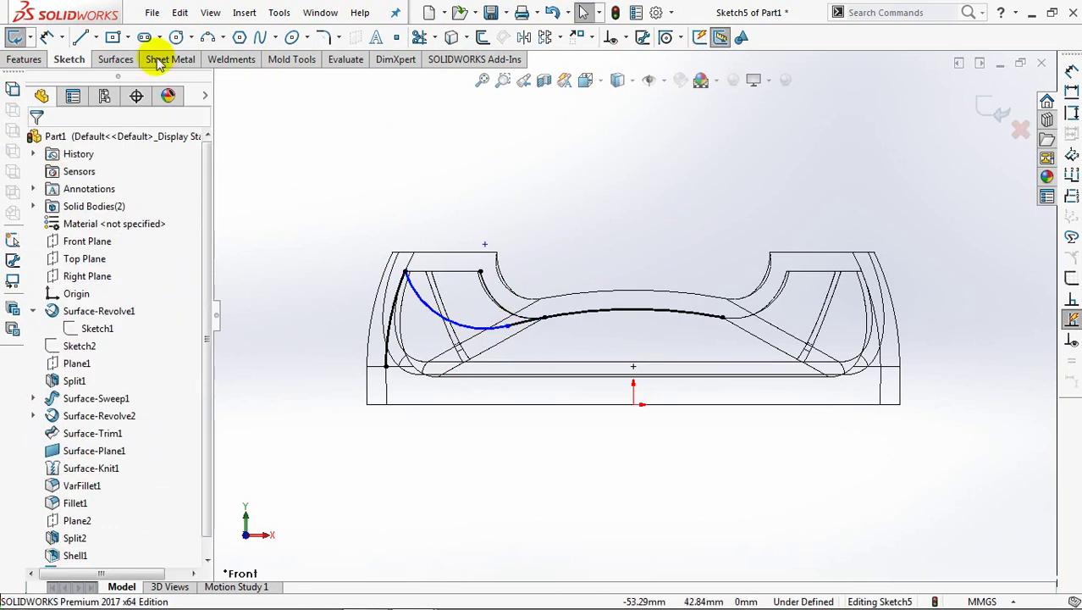
Dimension the connecting arc at R10 and trim away the leftover top curve.
left_click(430, 303)
left_click(331, 434)
type("10")
left_click(260, 419)
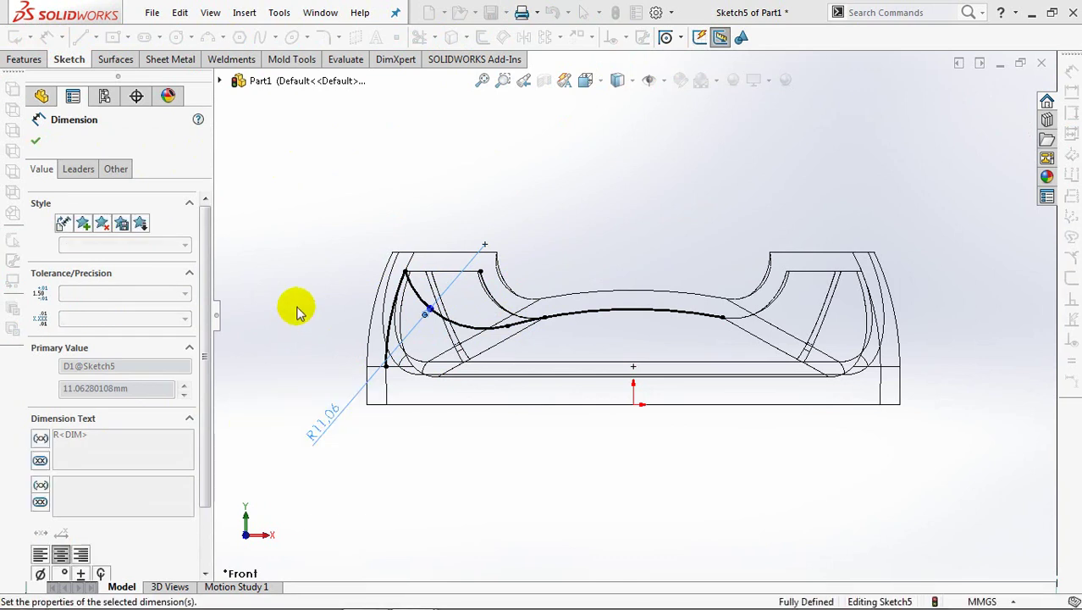
left_click(288, 301)
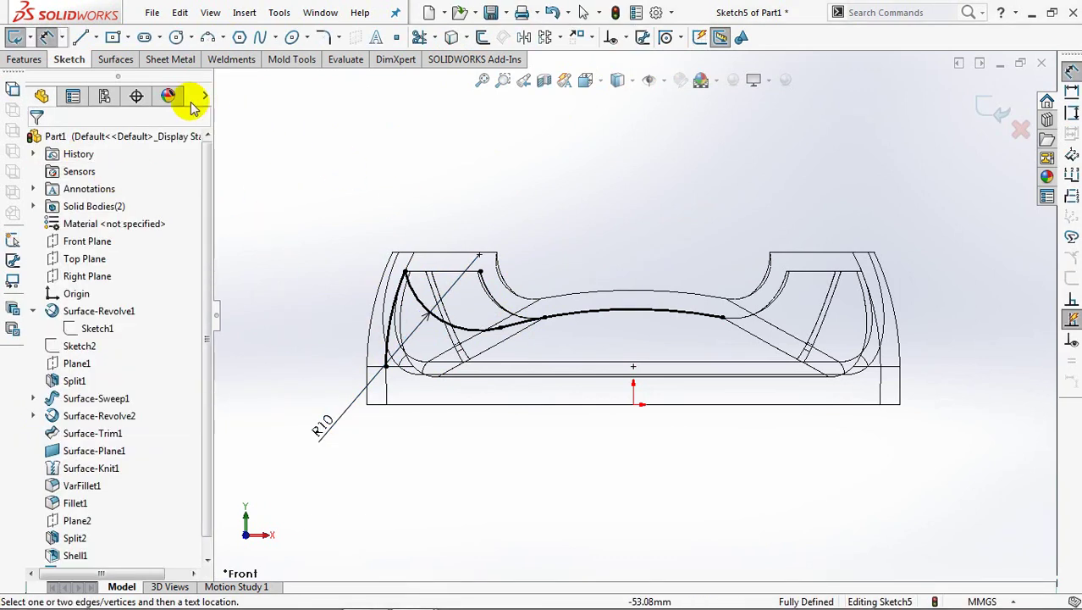
left_click(49, 38)
left_click(389, 328)
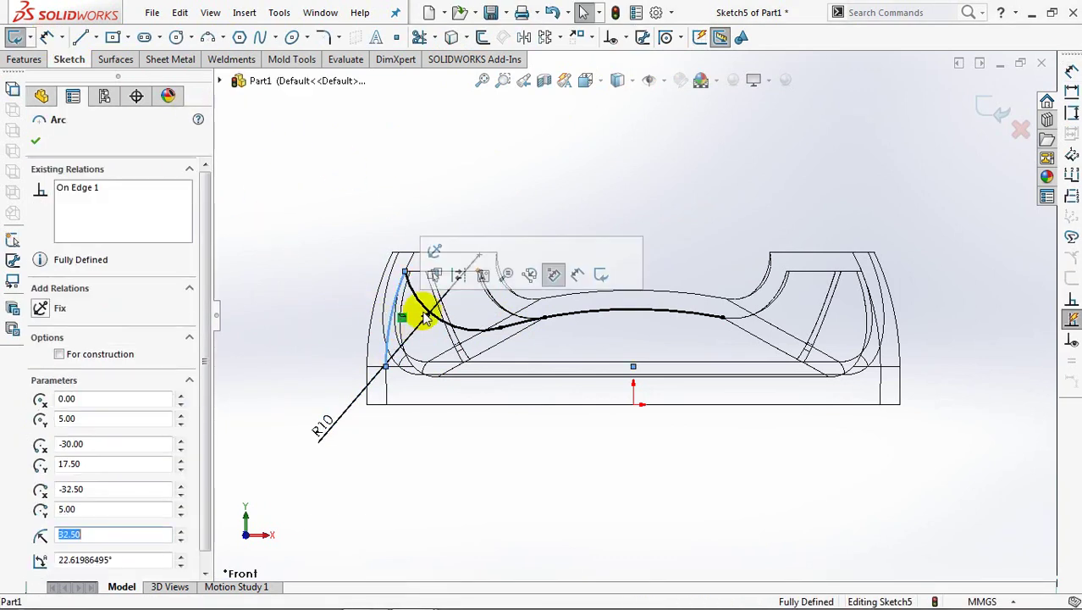
key("Escape")
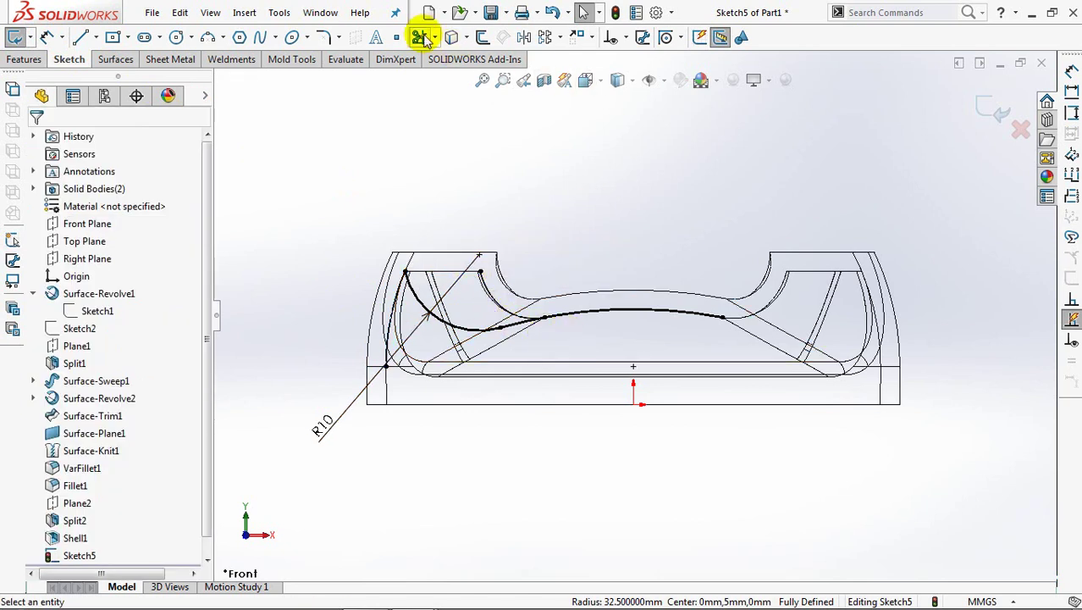
left_click(419, 36)
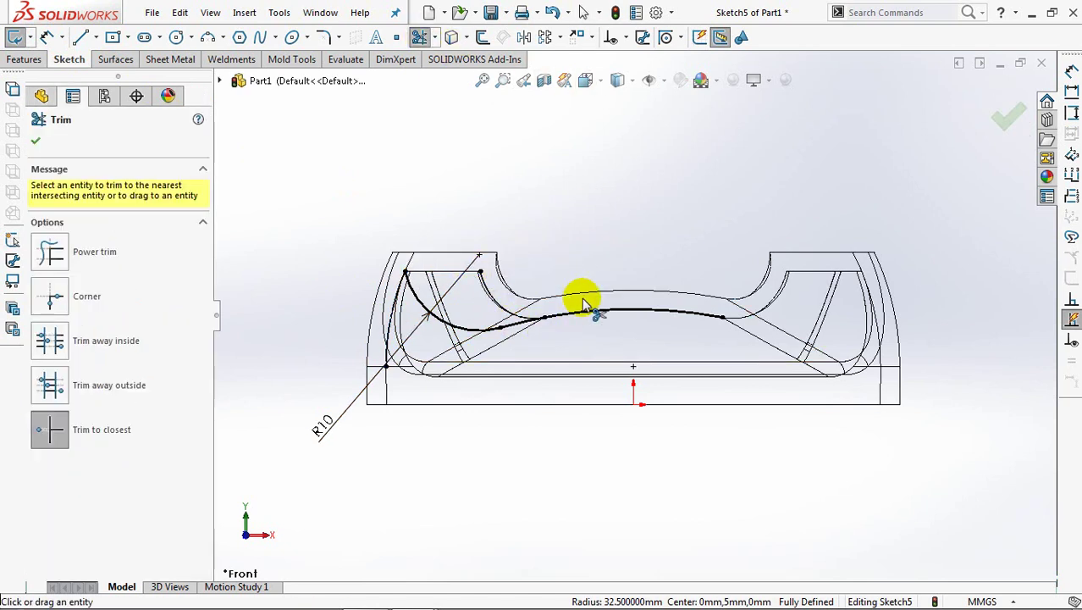
left_click(39, 144)
Exit Sketch5 and view the part shaded with edges from inside.
left_click(990, 114)
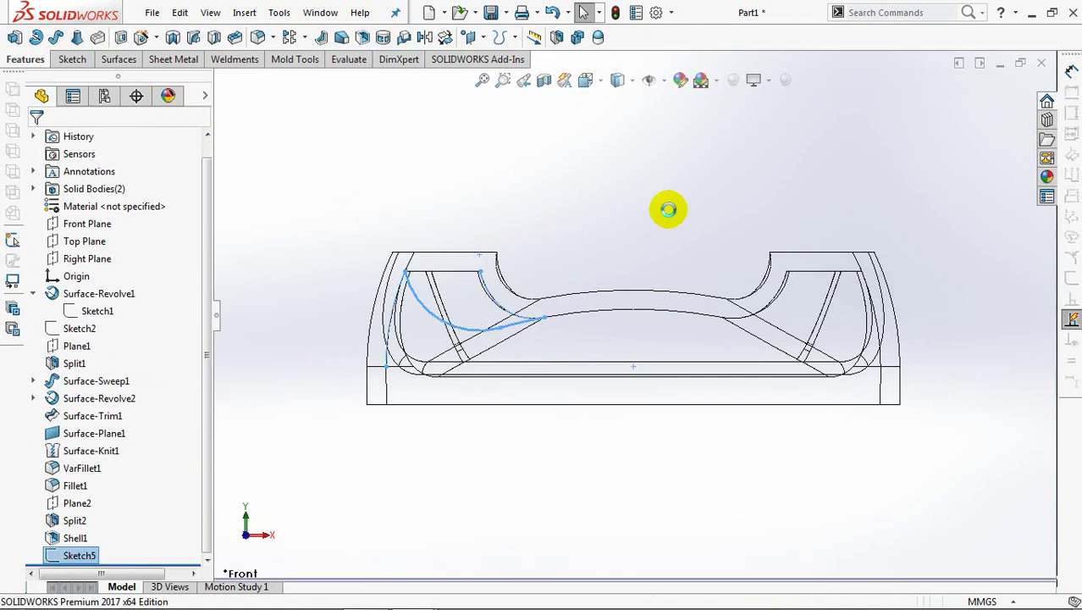
left_click(618, 81)
left_click(619, 103)
middle_click_drag(628, 302, 628, 206)
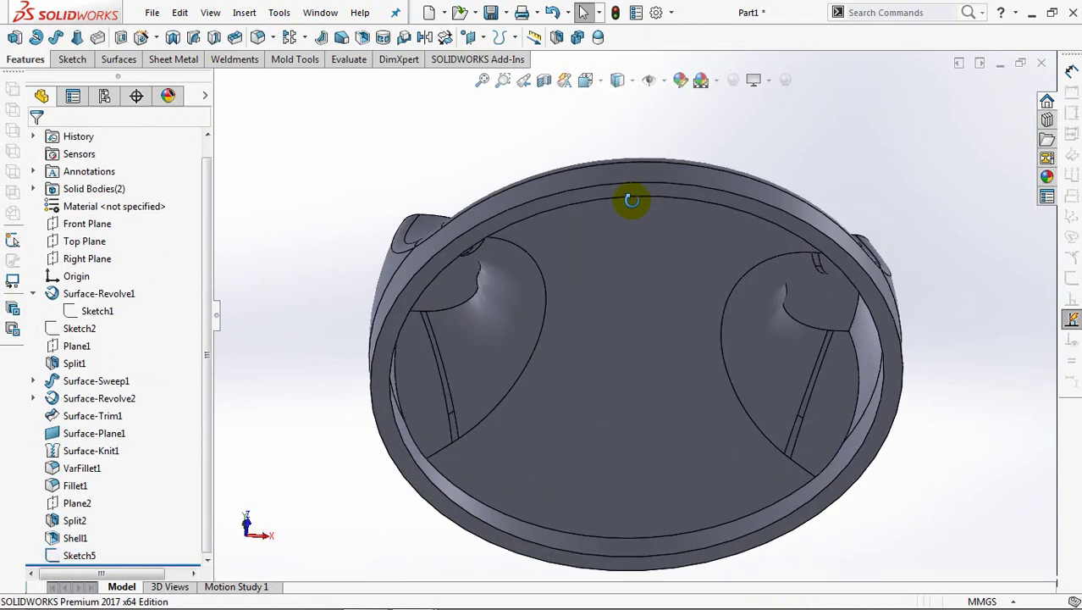
middle_click_drag(611, 281, 603, 241)
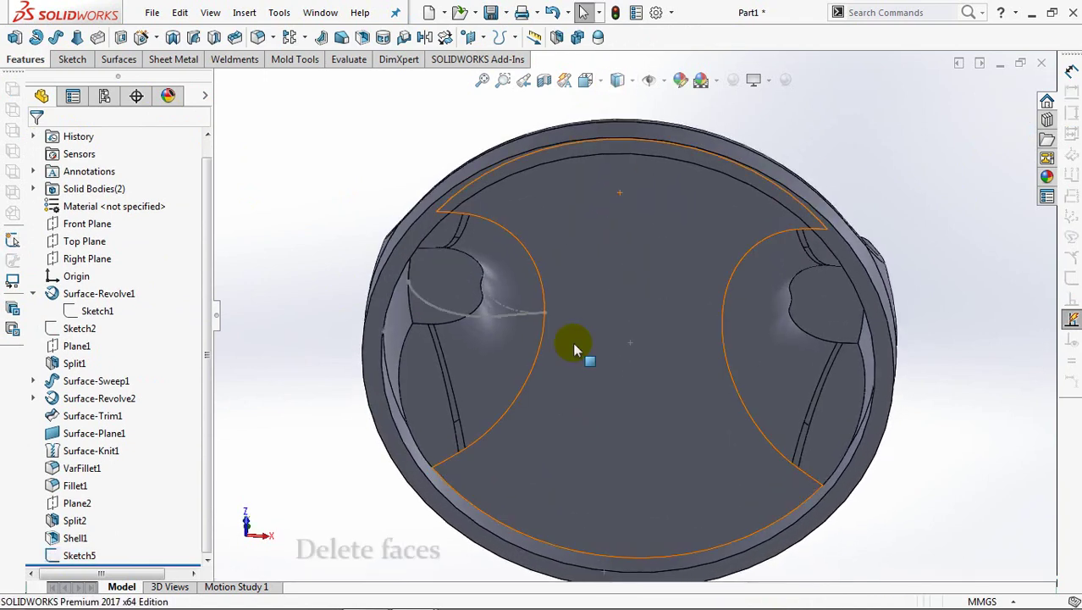
Delete the six tangent inner faces around both cutouts, excluding the flat bottom.
left_click(489, 350)
right_click(490, 349)
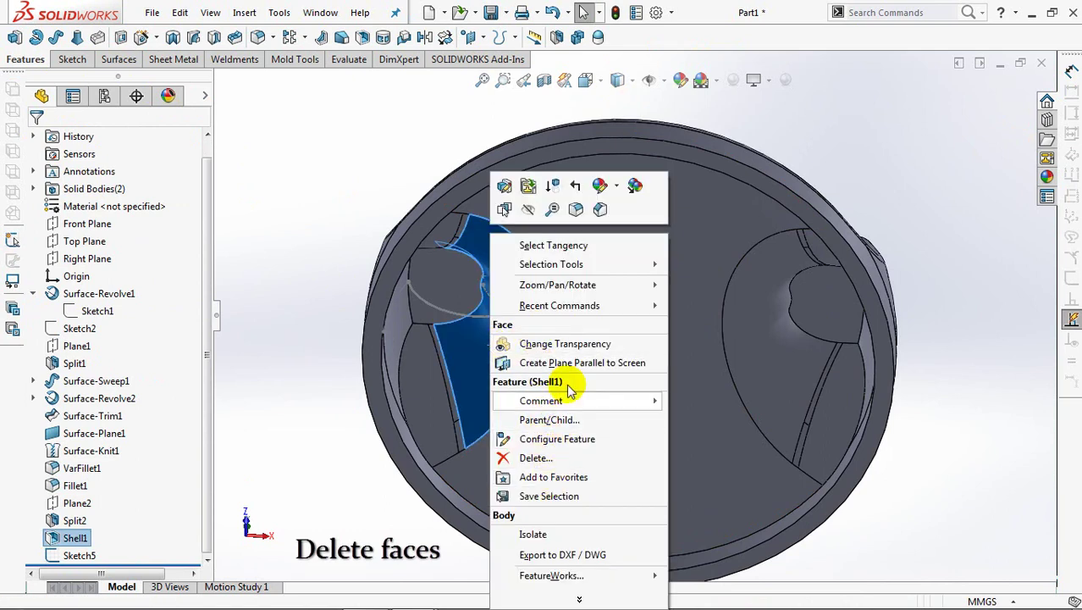
left_click(559, 244)
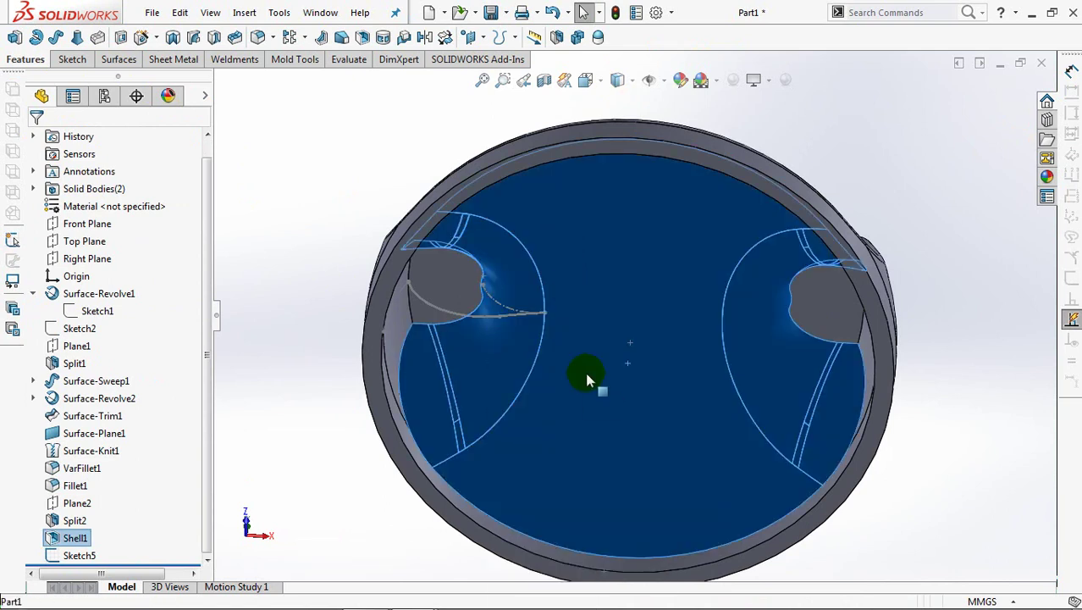
left_click(586, 379, "ctrl")
left_click(834, 320, "ctrl")
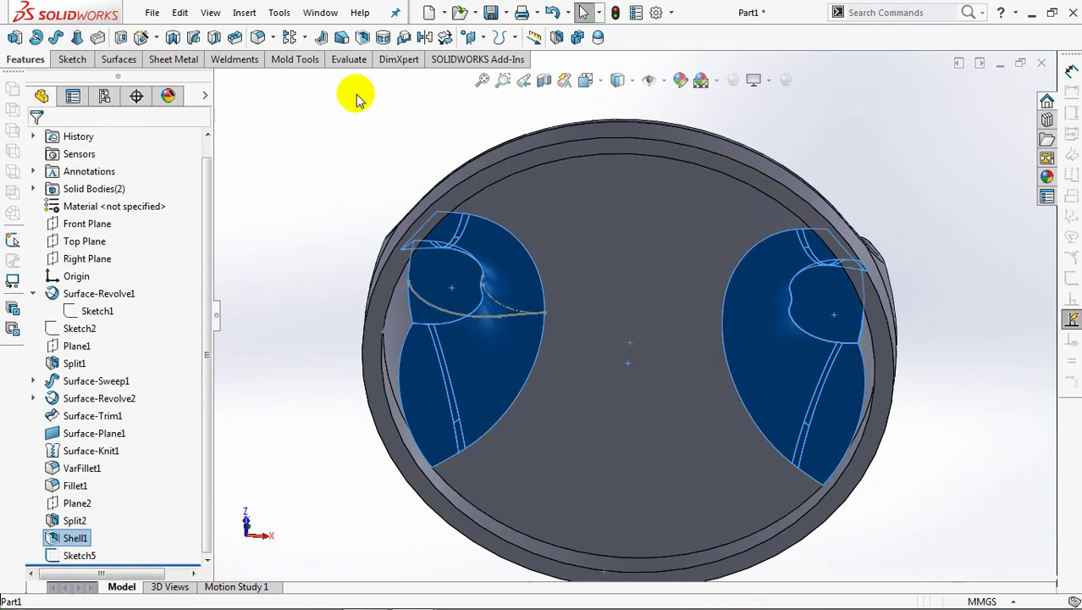
left_click(132, 61)
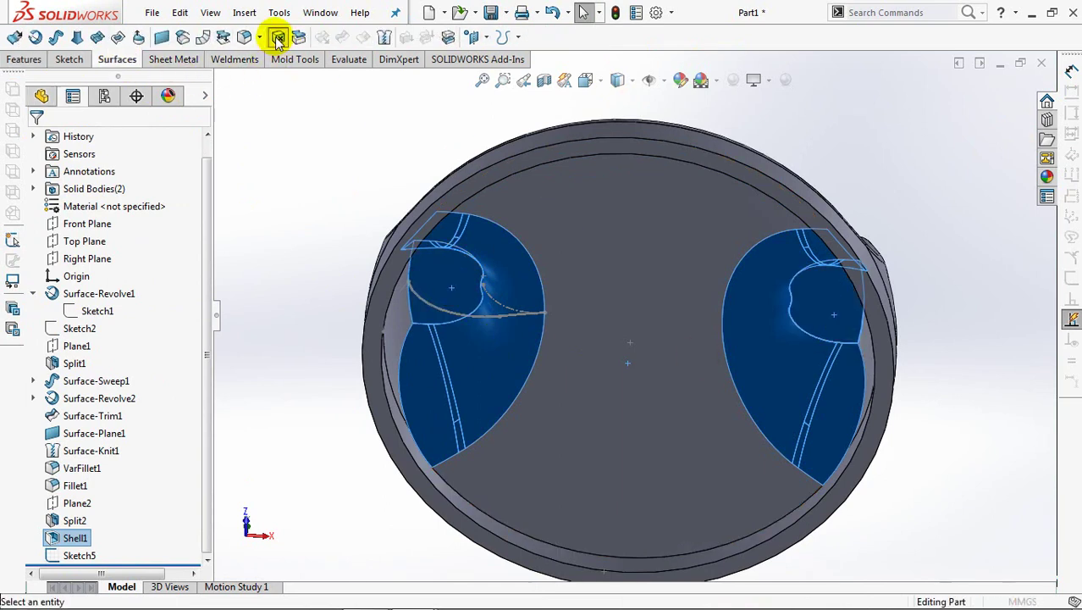
left_click(278, 38)
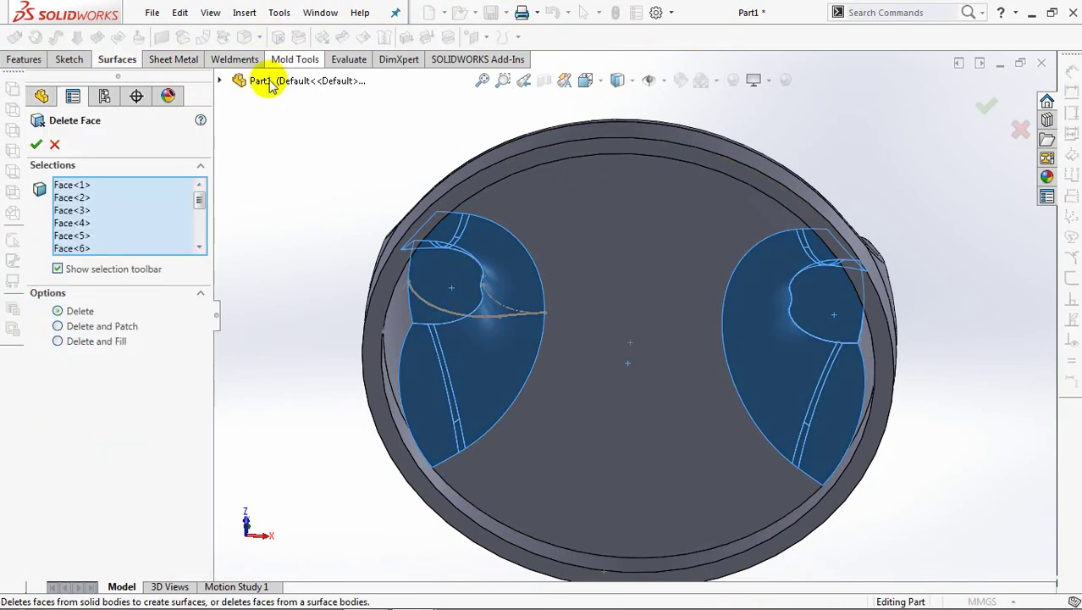
left_click(37, 146)
middle_click_drag(296, 235, 273, 159)
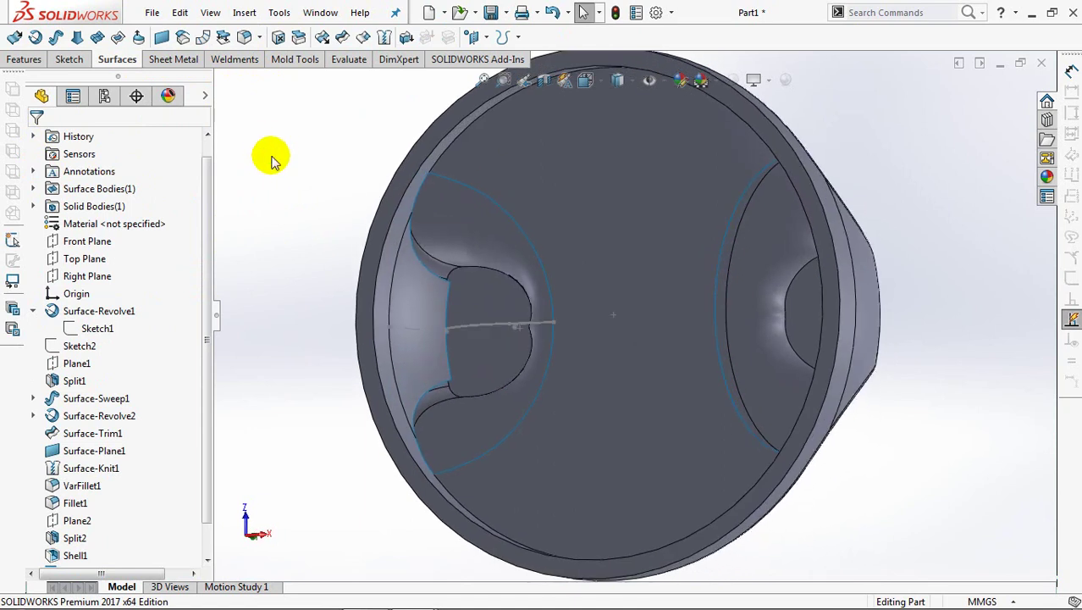
Start a surface loft using the left opening's edge group and Sketch5 as profiles.
left_click(76, 37)
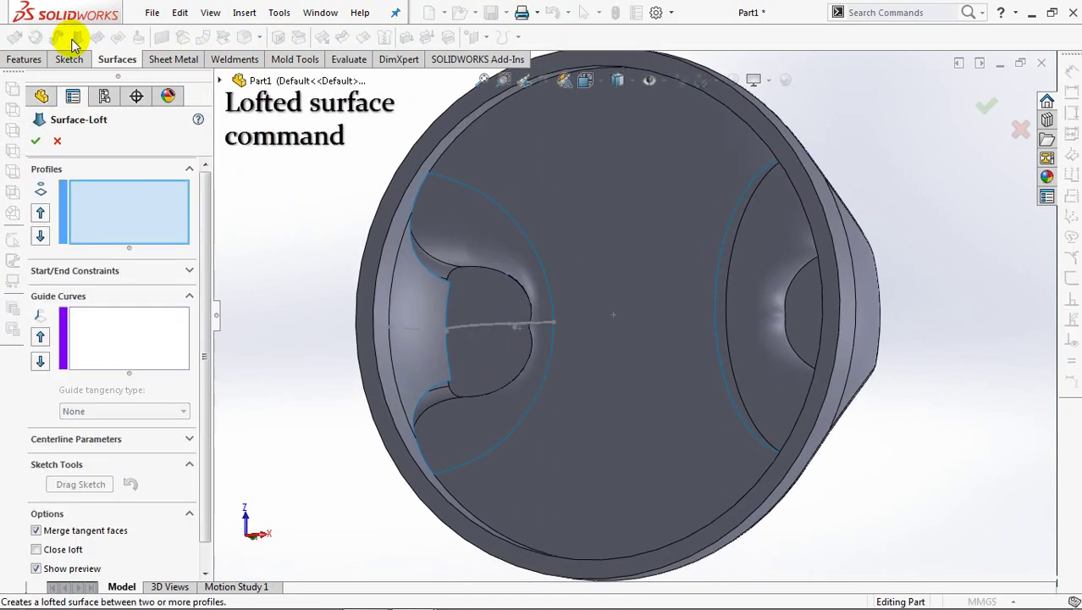
right_click(273, 196)
left_click(303, 239)
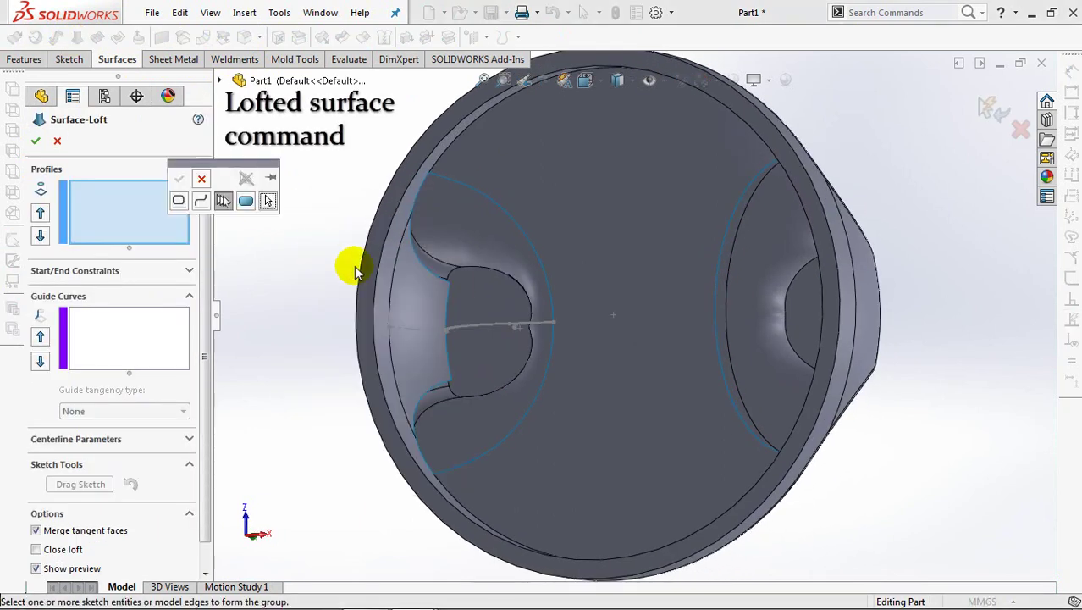
left_click(441, 269)
left_click(179, 178)
mouse_move(430, 340)
middle_mouse_down()
mouse_move(457, 408)
mouse_move(463, 400)
middle_mouse_up()
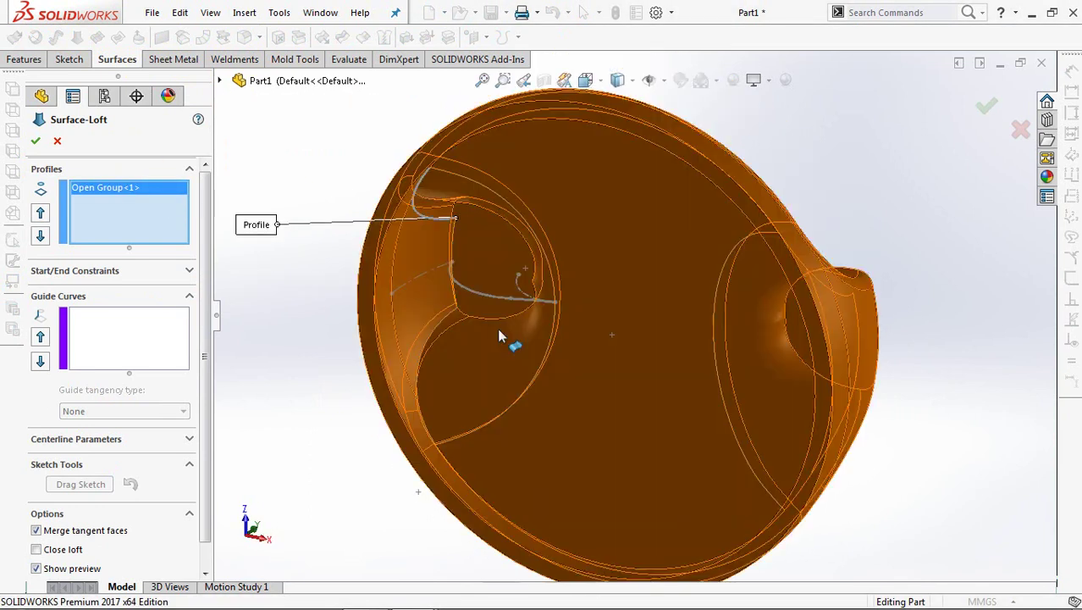
left_click(481, 290)
left_click(625, 317)
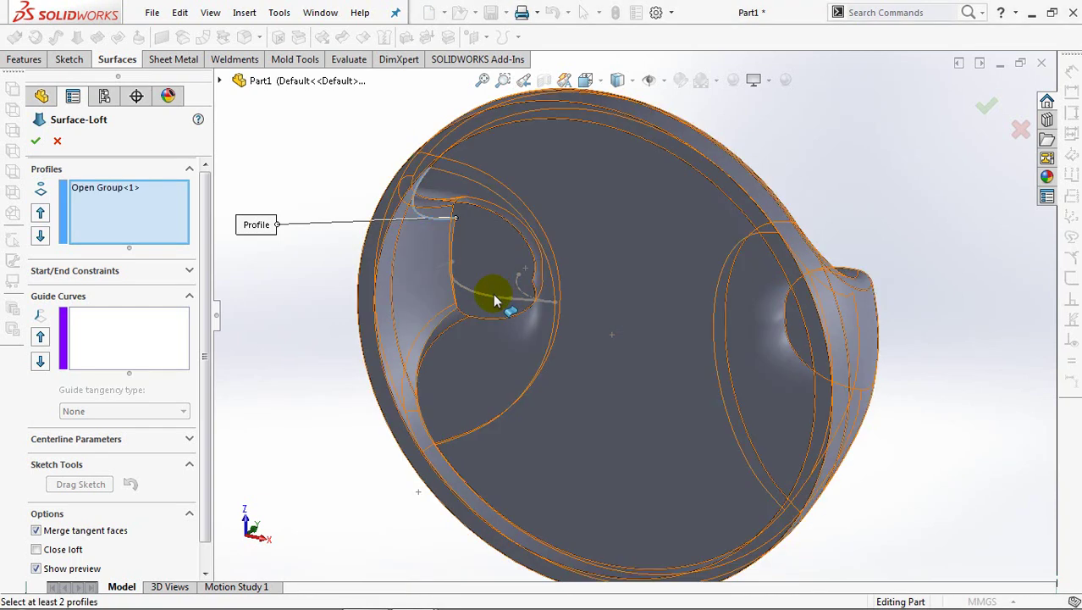
left_click(492, 297)
Add a second loft profile grouping the upper and lower model edges.
right_click(273, 212)
left_click(326, 258)
left_click(442, 329)
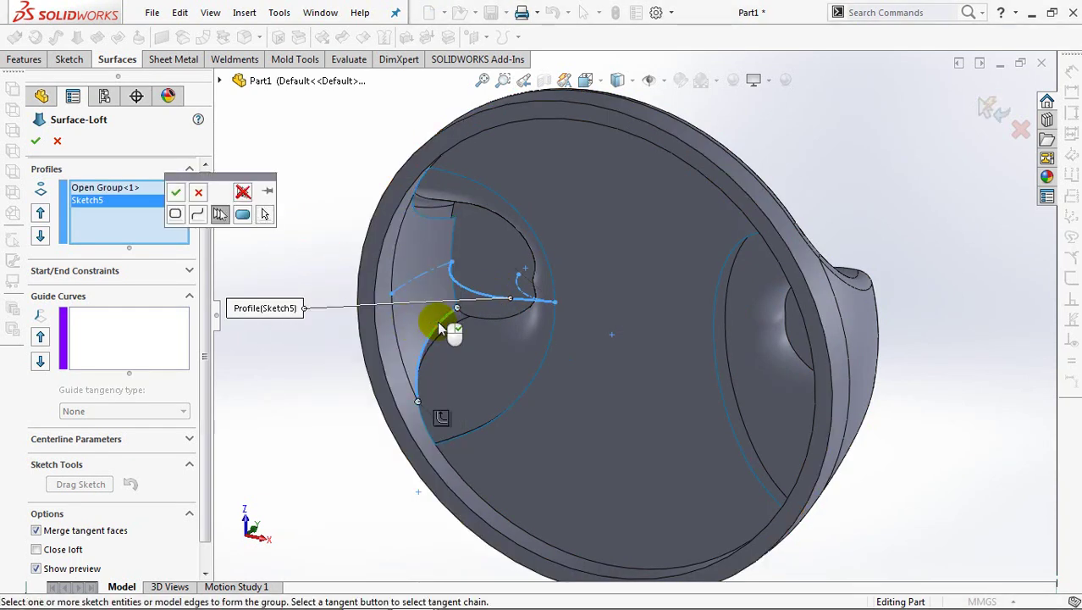
left_click(423, 421)
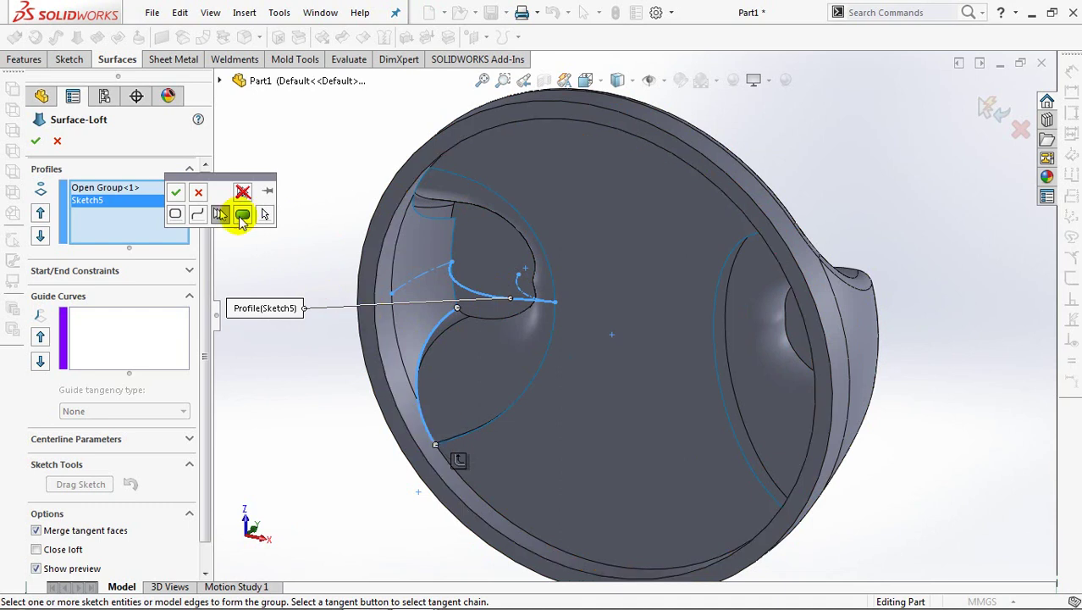
left_click(177, 198)
Use the top rim edge group as the guide curve and create the lofted surface.
left_click(143, 358)
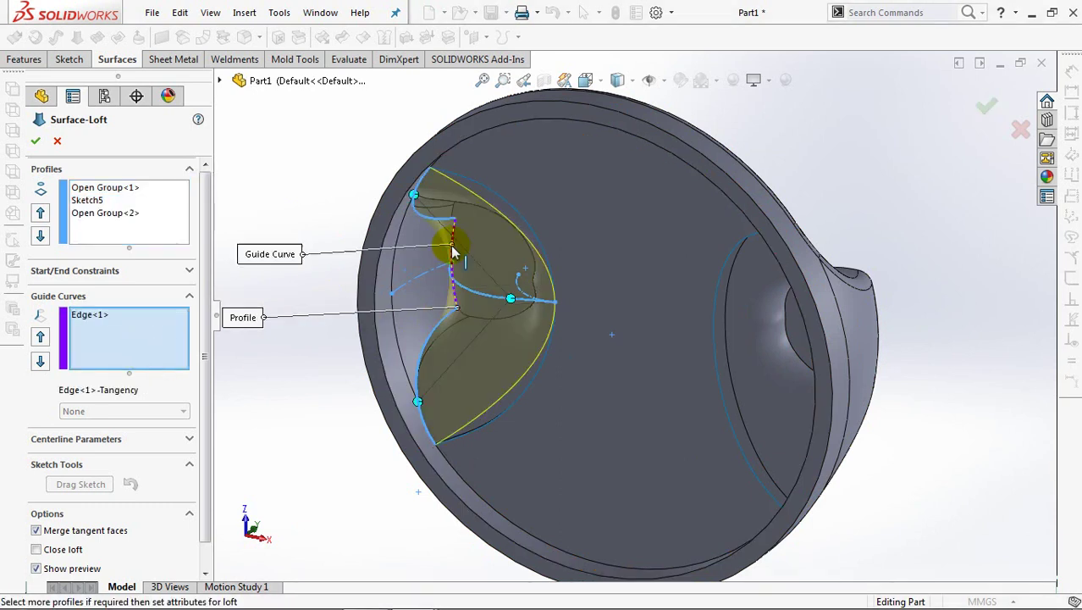
right_click(295, 149)
left_click(332, 195)
left_click(448, 175)
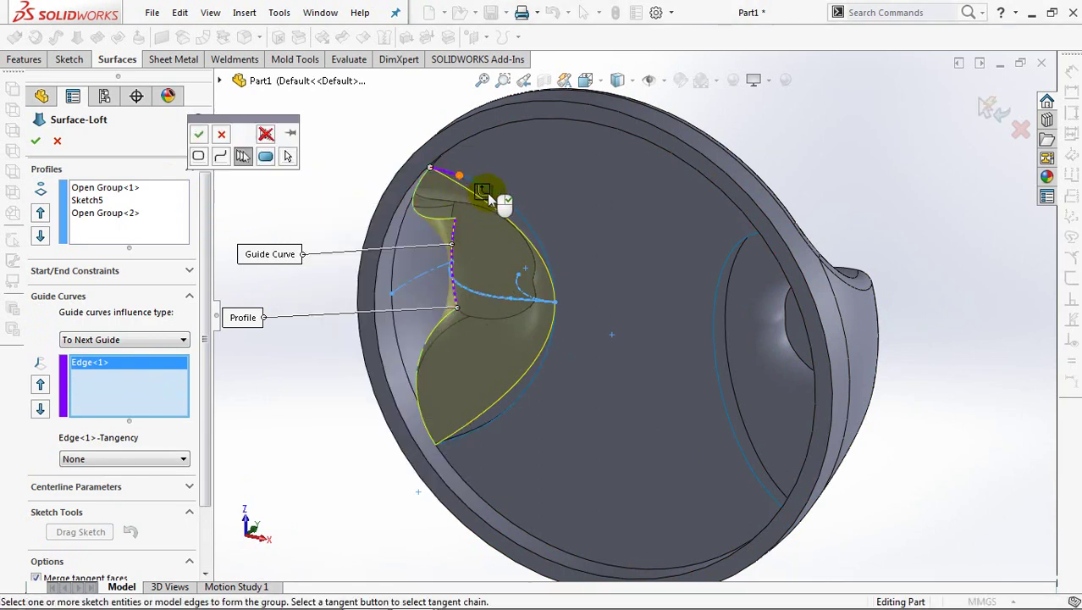
left_click(203, 133)
middle_click_drag(266, 216, 307, 221)
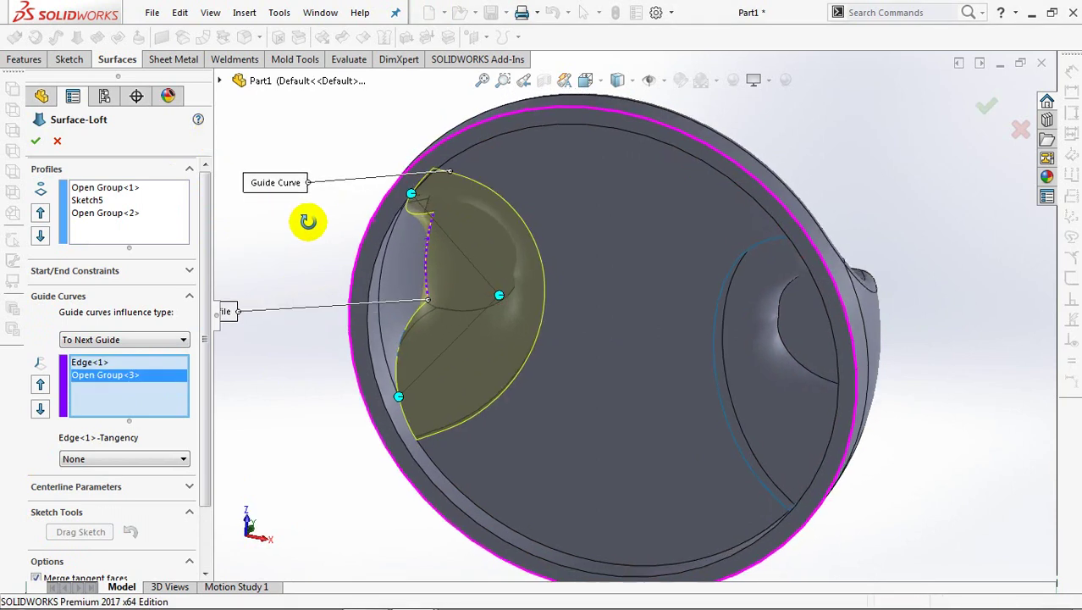
left_click(35, 142)
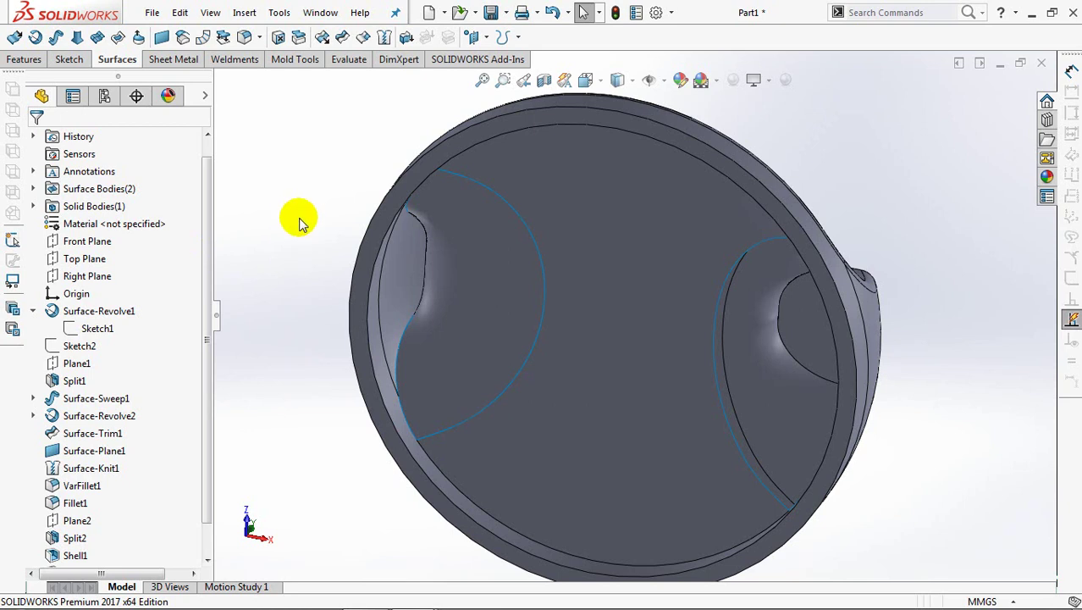
Mirror the lofted surface about Right Plane to the opposite cutout.
left_click(84, 276)
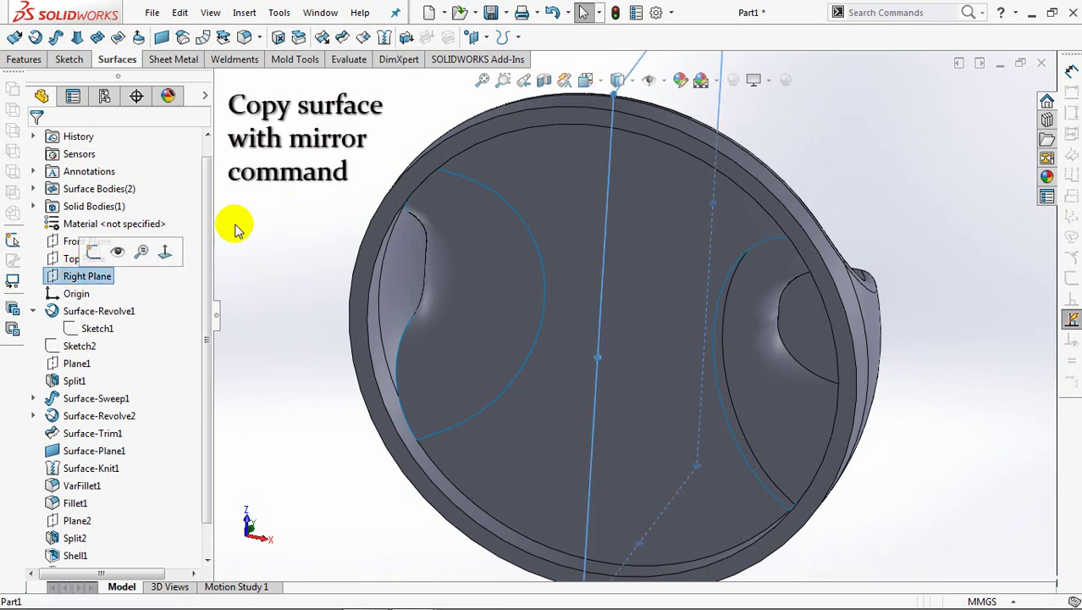
left_click(25, 59)
left_click(424, 37)
left_click(84, 307)
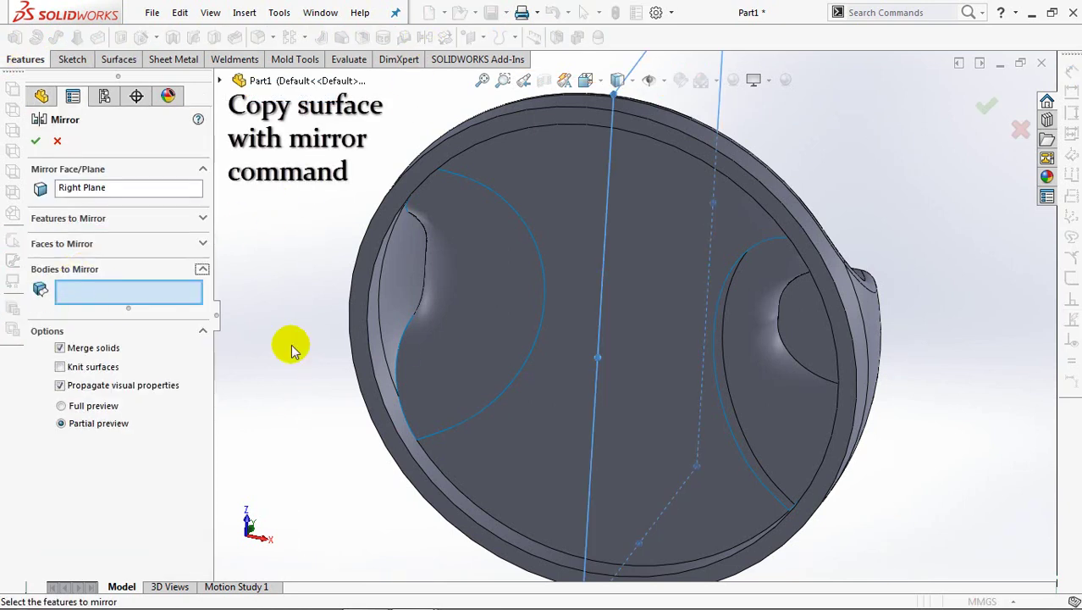
left_click(451, 331)
left_click(34, 140)
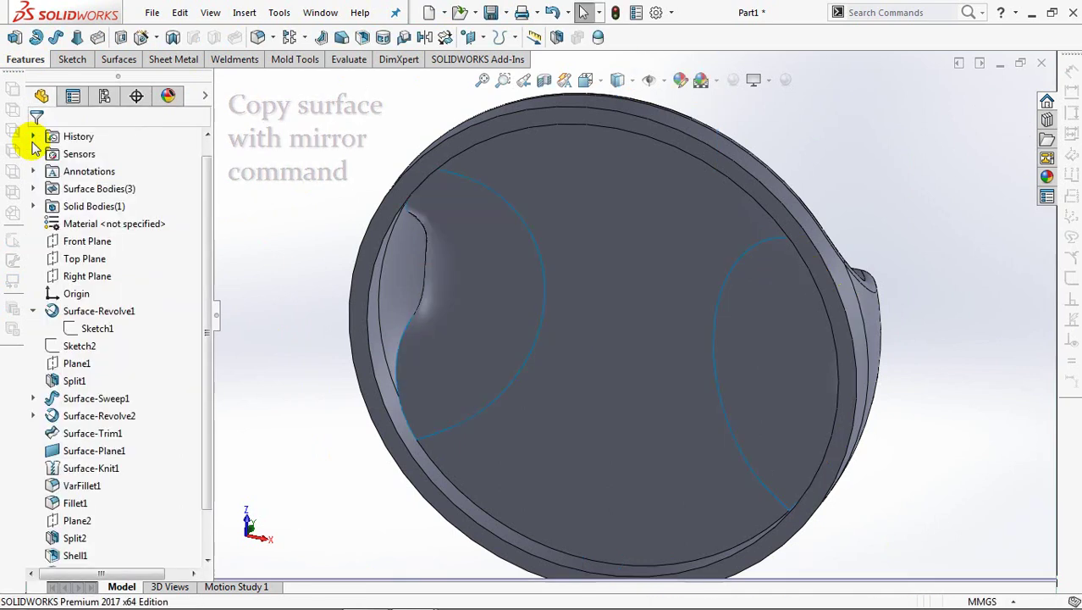
Knit the shelled, lofted and mirrored surfaces into one solid.
left_click(115, 59)
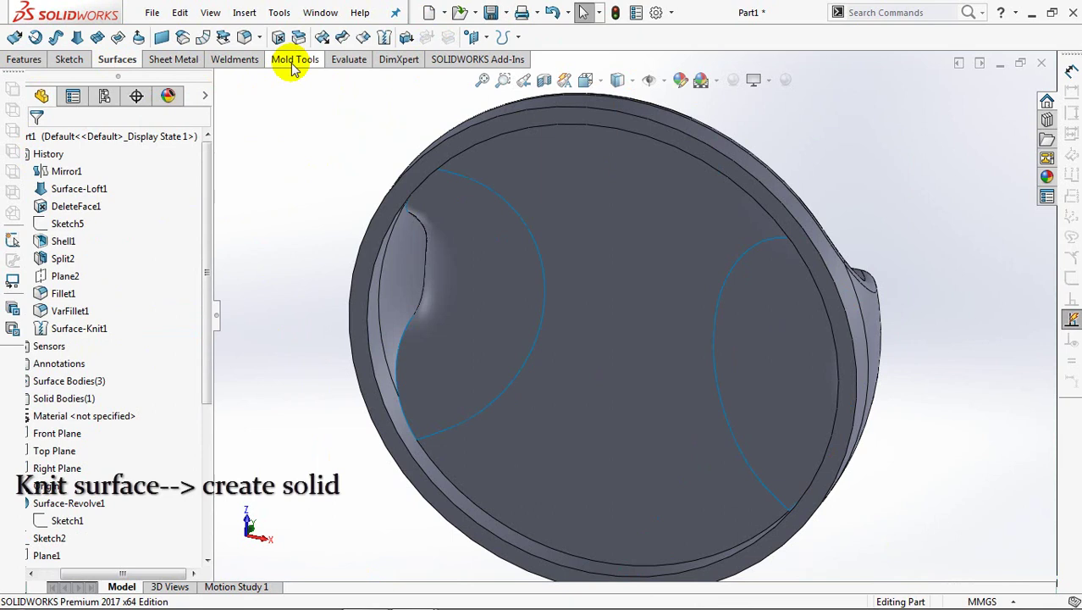
left_click(386, 37)
left_click(369, 339)
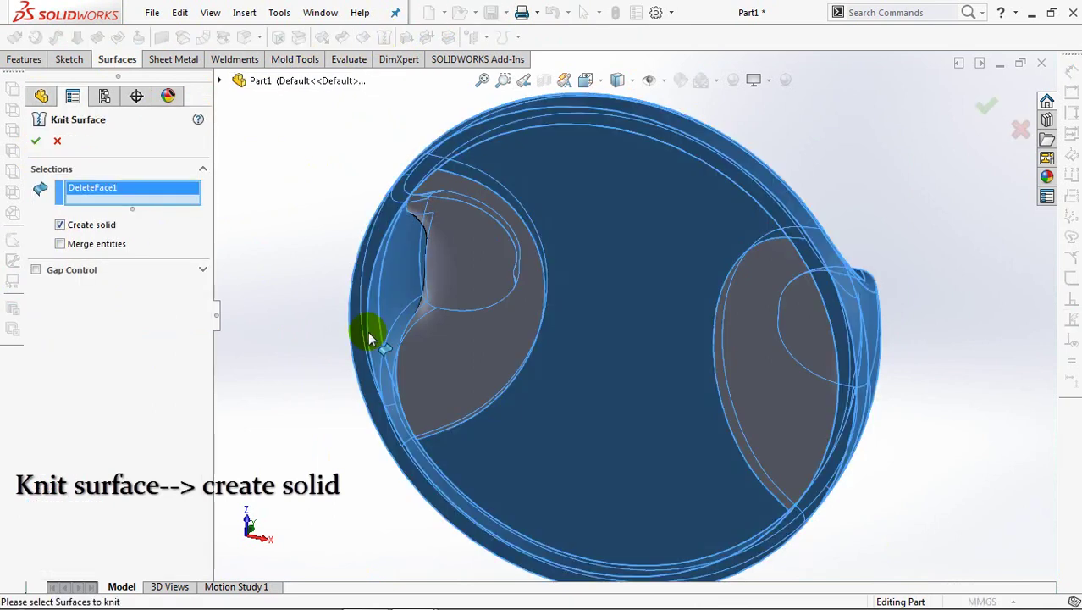
left_click(461, 354)
left_click(764, 391)
mouse_move(763, 391)
middle_mouse_down()
mouse_move(672, 374)
mouse_move(630, 514)
mouse_move(593, 474)
middle_mouse_up()
left_click(36, 142)
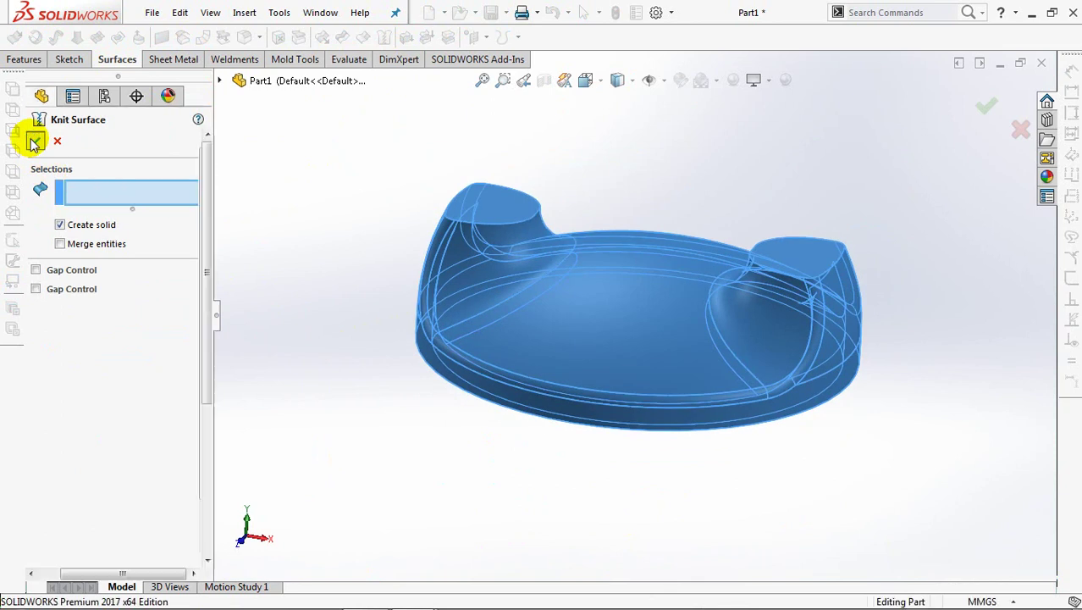
Inspect the knitted solid's wall in a section view, then close it.
left_click(545, 82)
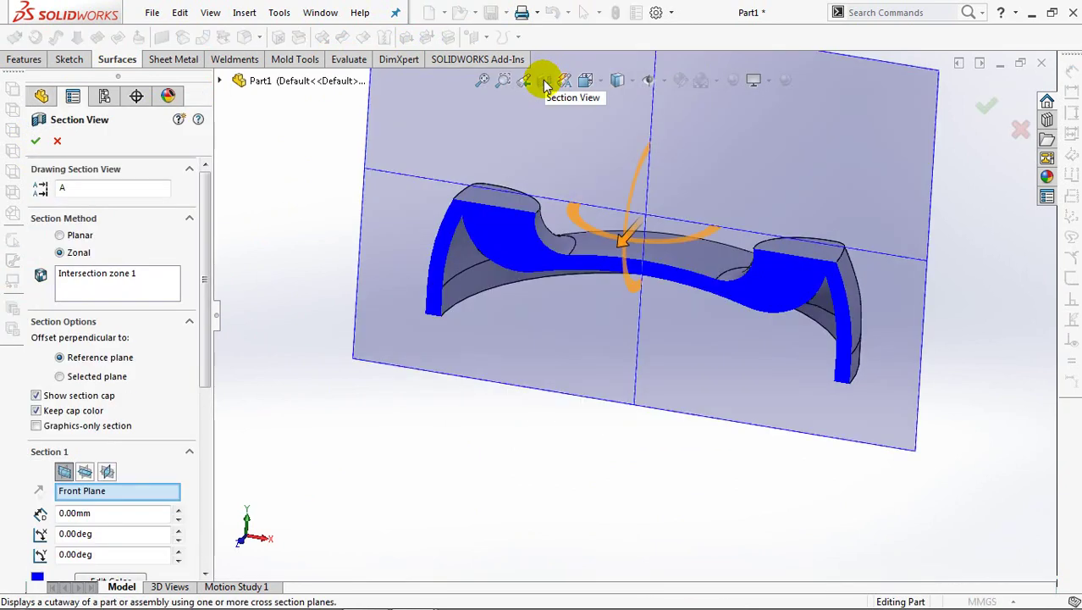
mouse_move(603, 310)
middle_mouse_down()
mouse_move(629, 206)
mouse_move(601, 306)
middle_mouse_up()
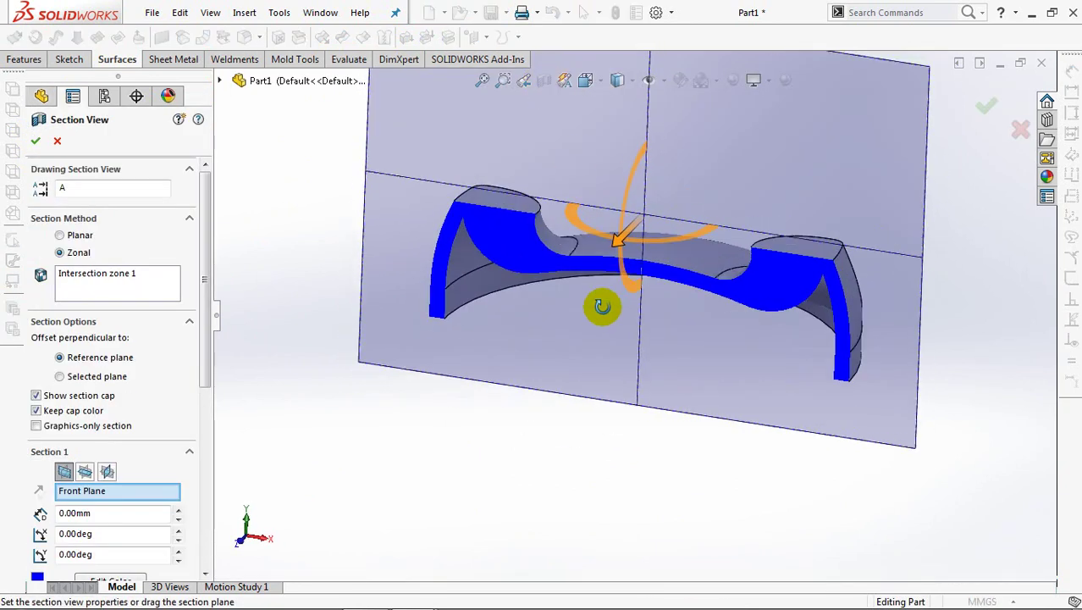
left_click(56, 142)
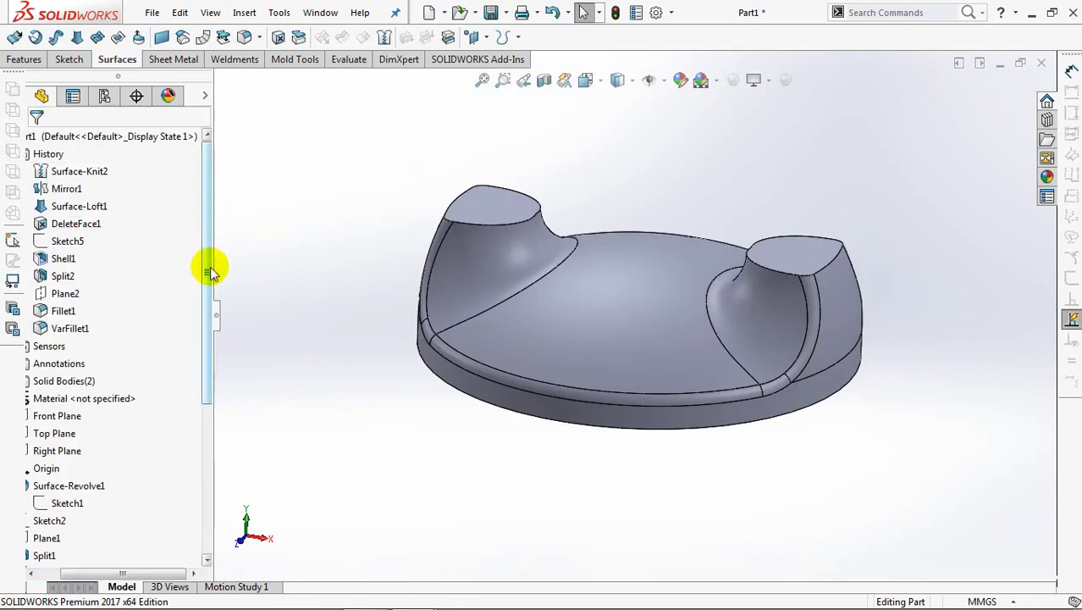
left_click_drag(125, 578, 94, 578)
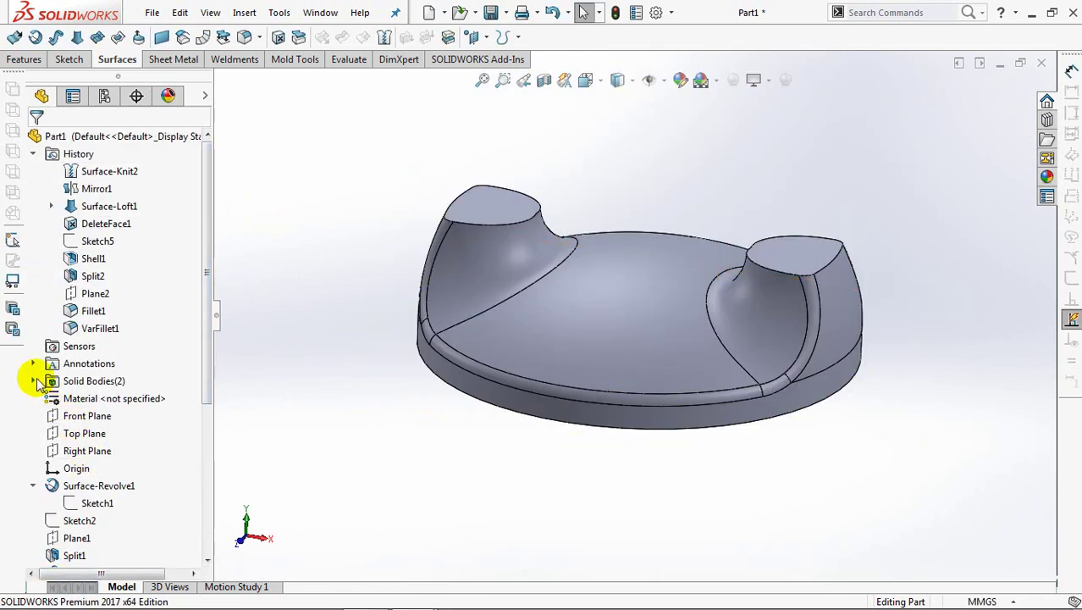
Show the hidden Split2 handle body and combine it with Surface-Knit2 into one solid.
left_click(33, 380)
left_click(85, 398)
left_click(95, 376)
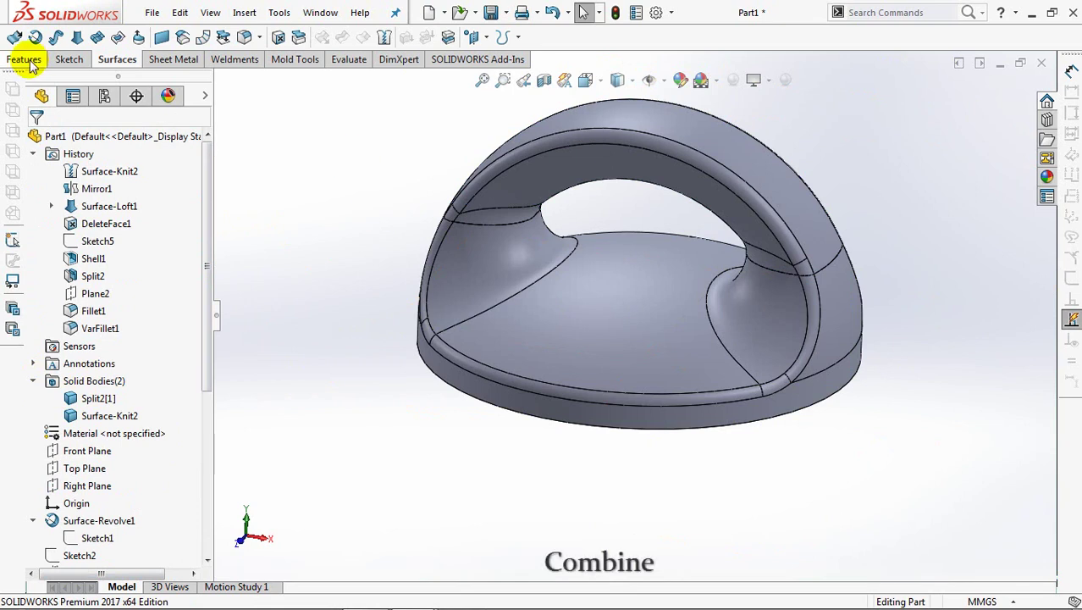
left_click(24, 60)
left_click(578, 38)
left_click(544, 160)
left_click(493, 276)
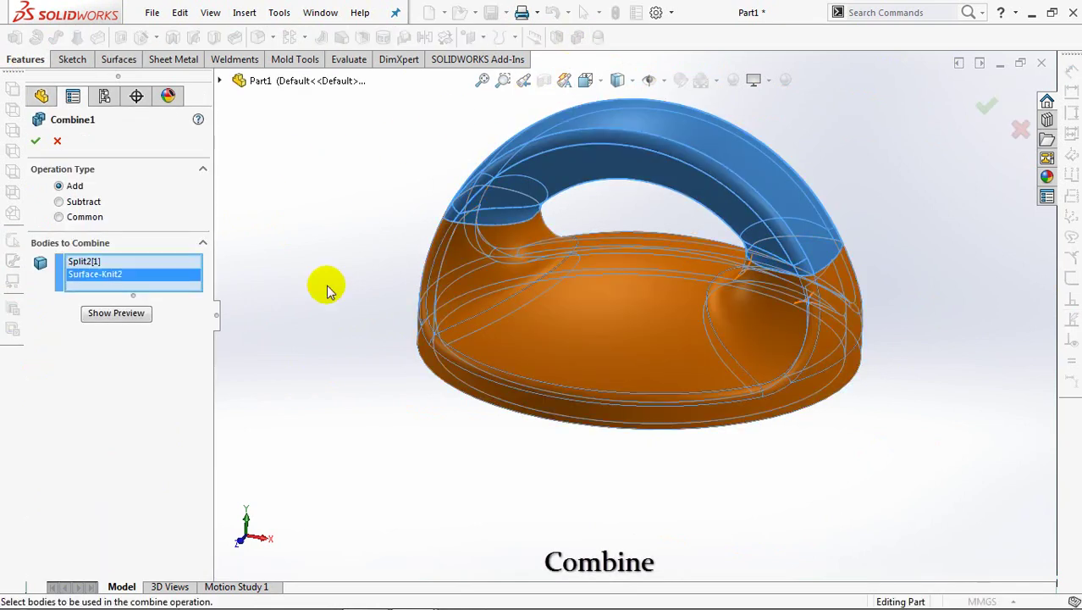
left_click(113, 314)
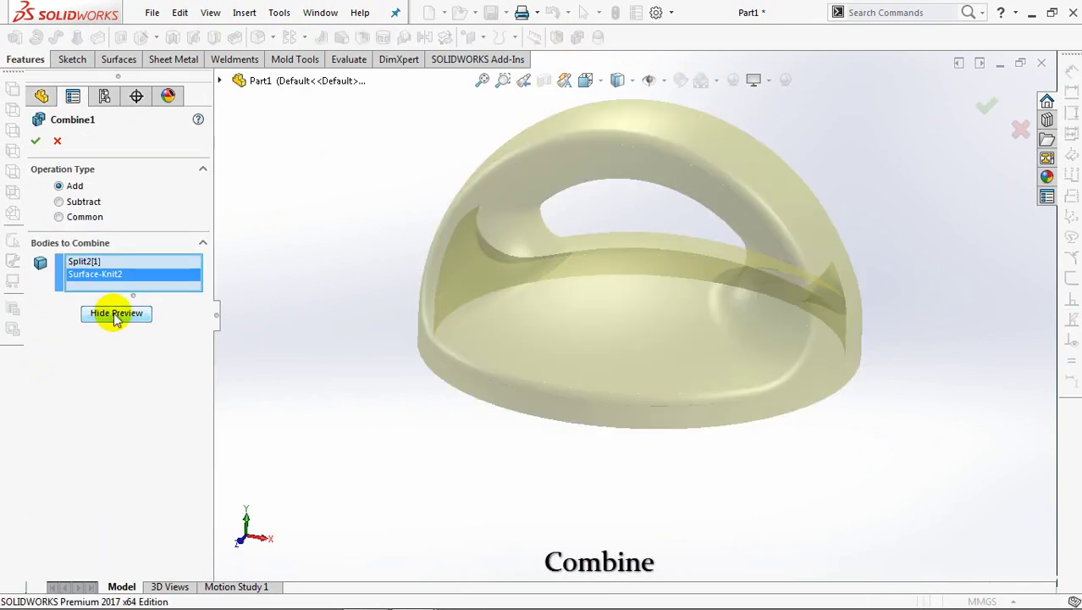
left_click(38, 143)
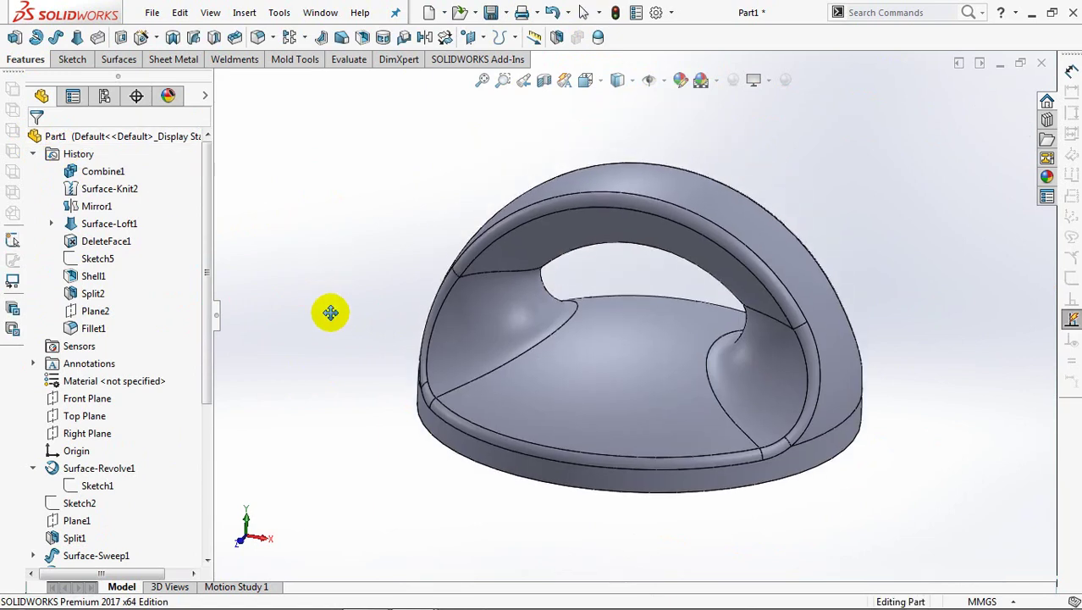
Check the combined body in a section view and orbit to its underside.
left_click(543, 82)
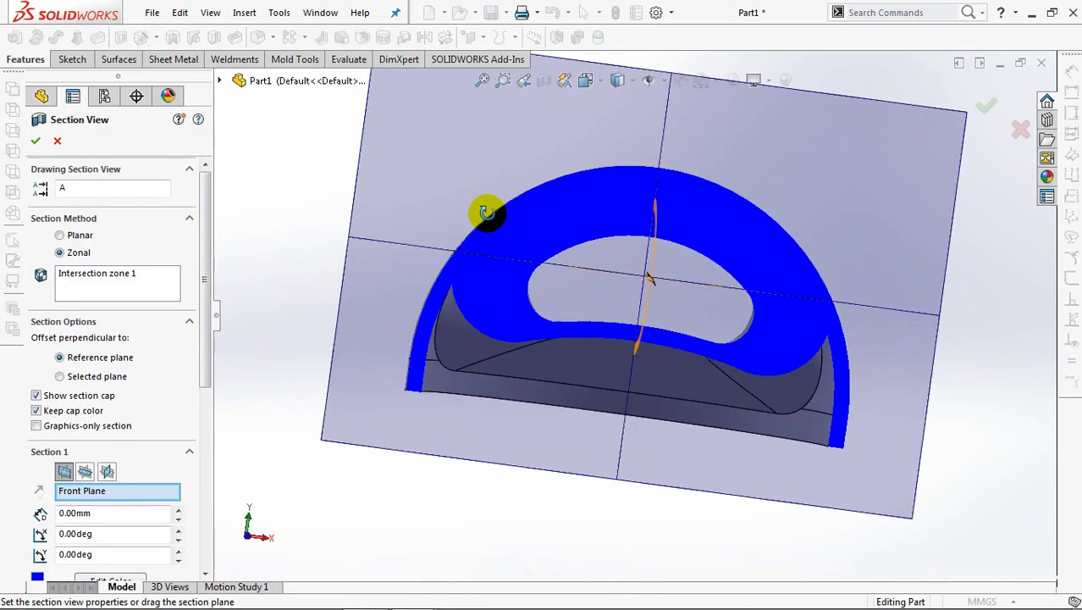
left_click(56, 140)
mouse_move(336, 365)
middle_mouse_down()
mouse_move(355, 196)
mouse_move(319, 204)
middle_mouse_up()
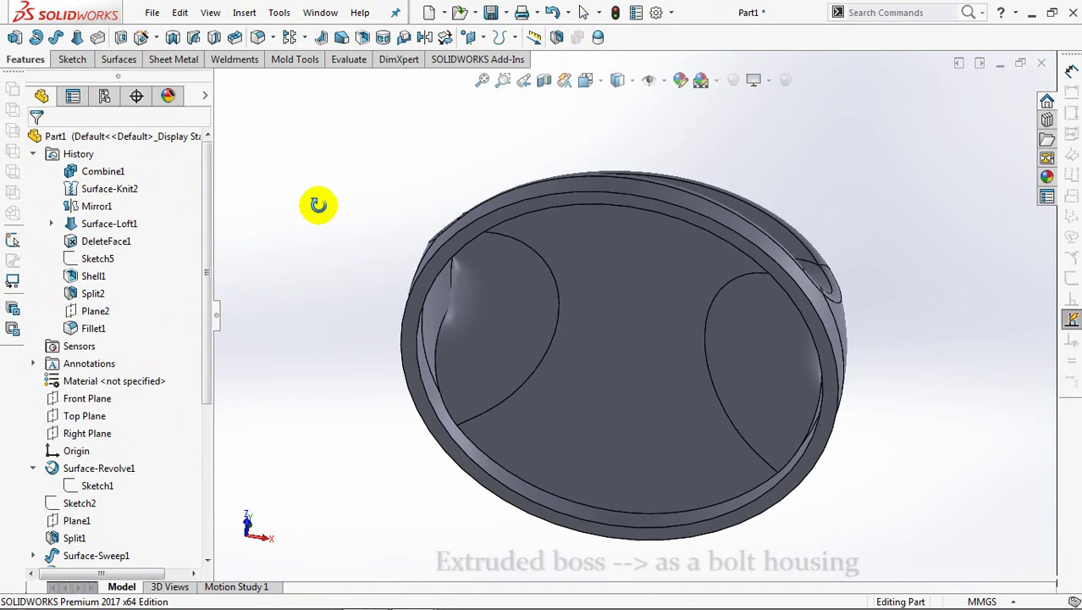
Sketch a Ø16.5 circle at the origin on Top Plane.
left_click(80, 415)
left_click(14, 37)
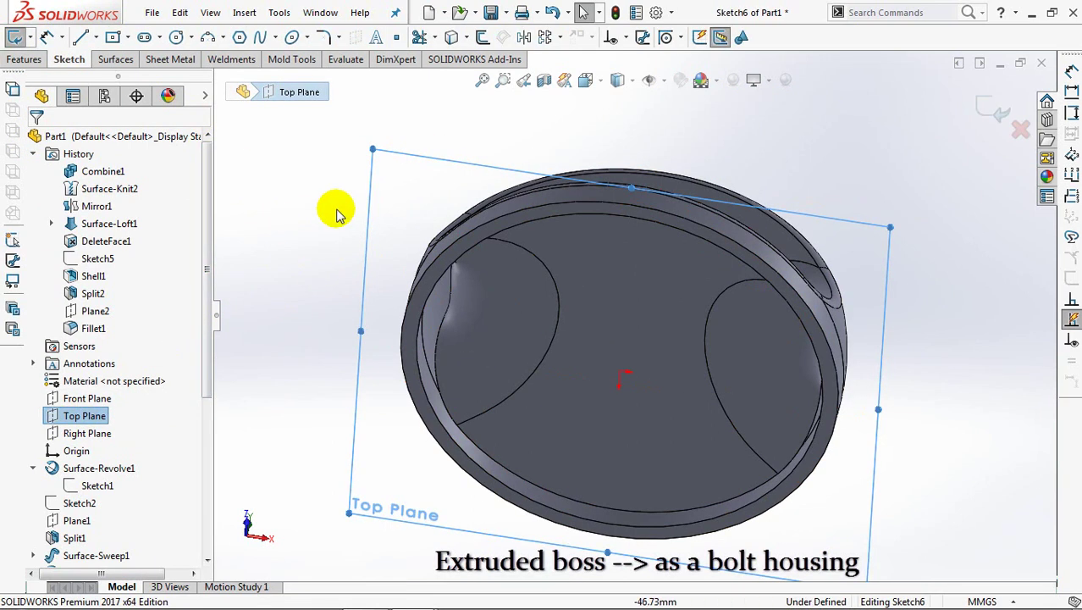
left_click(176, 37)
left_click(622, 373)
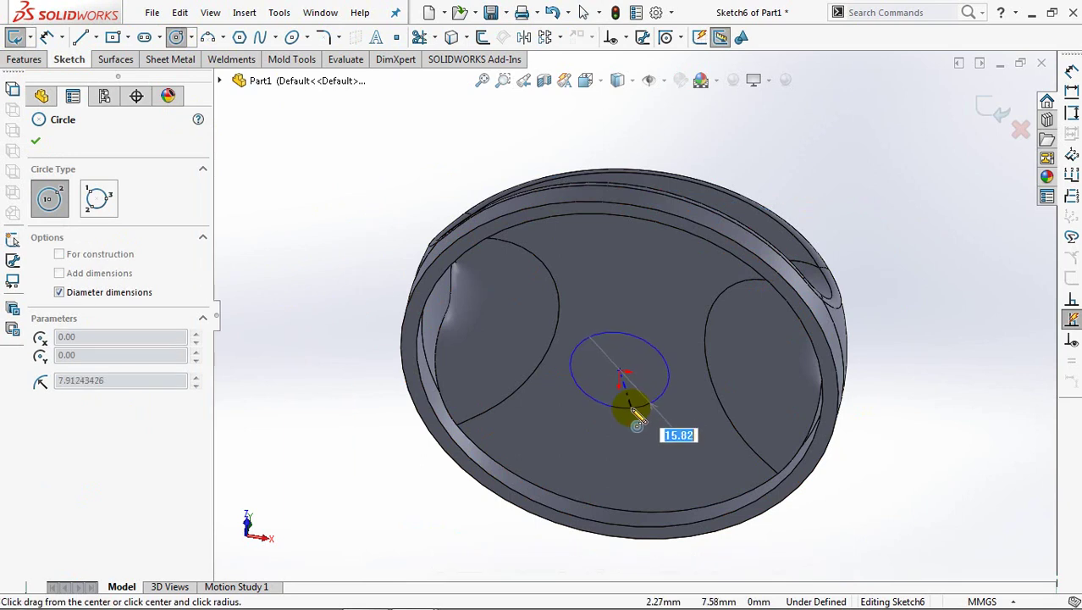
left_click(631, 406)
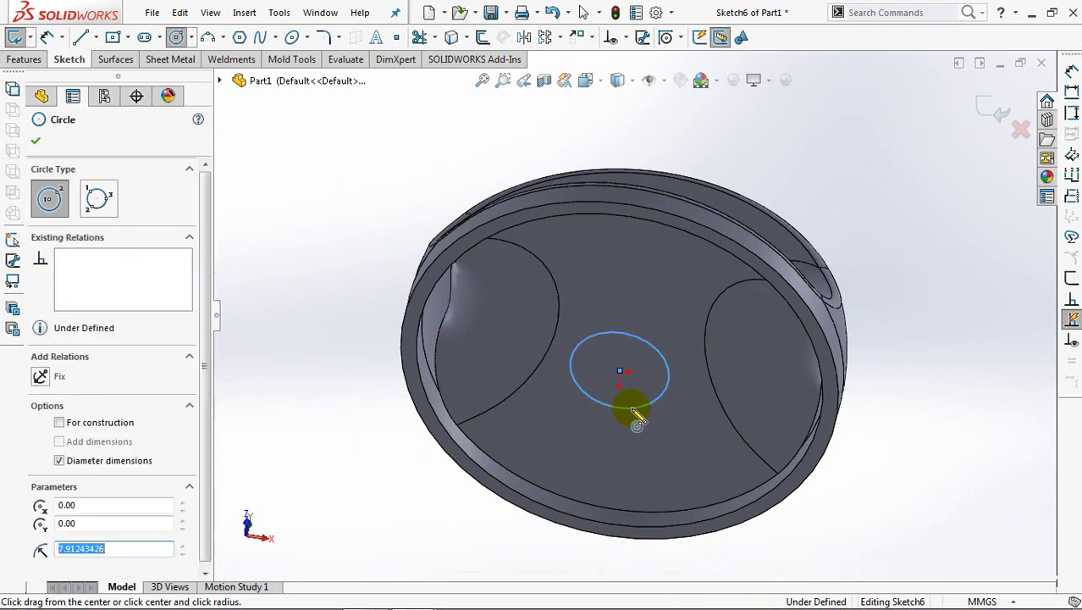
left_click(41, 38)
left_click(635, 373)
left_click(645, 343)
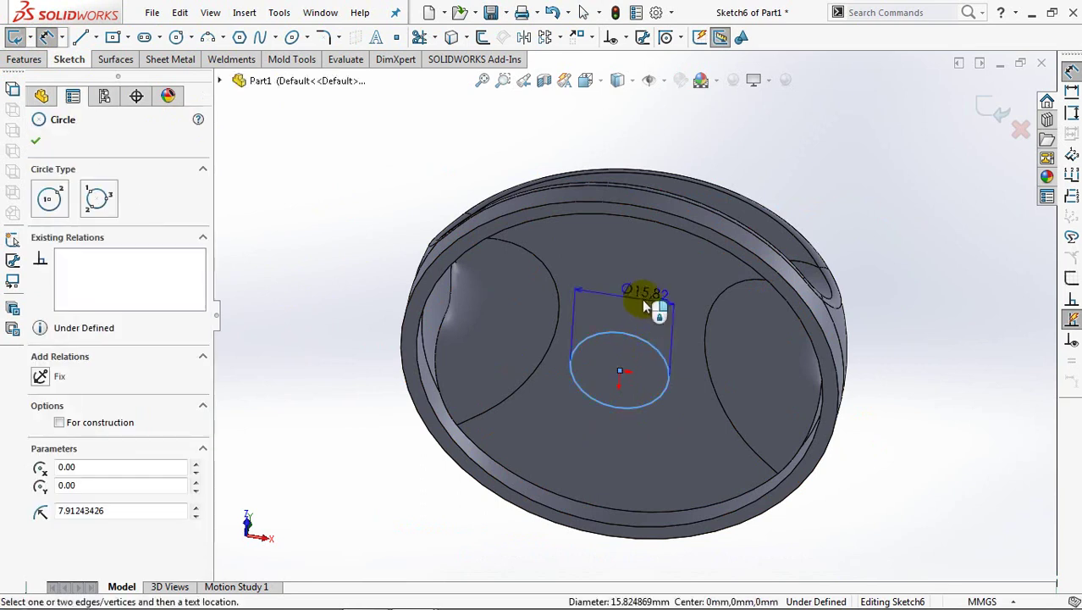
left_click(644, 300)
type("16.5")
left_click(578, 291)
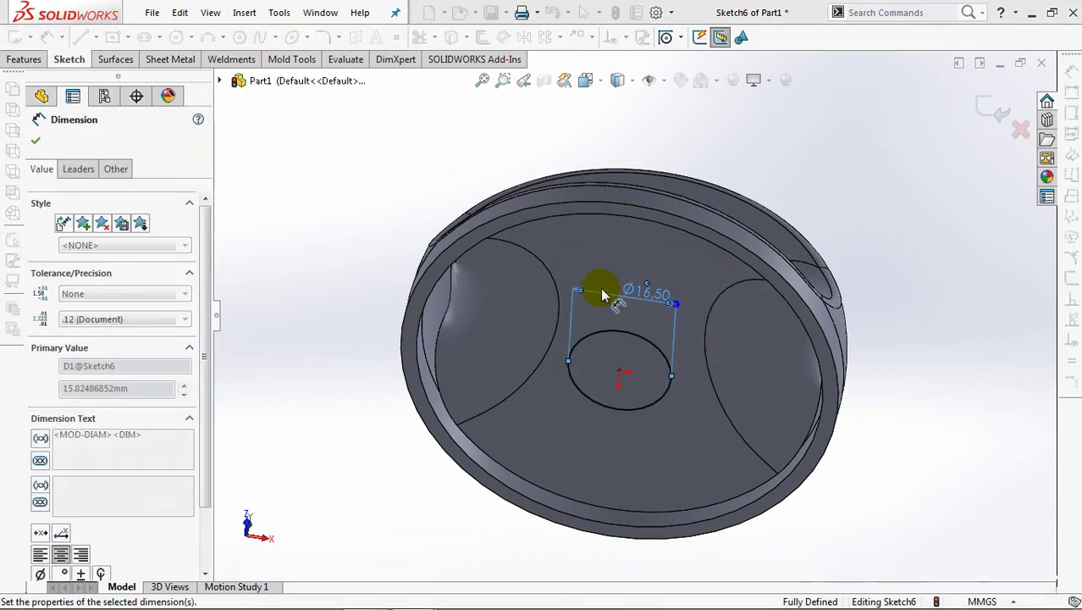
left_click(992, 108)
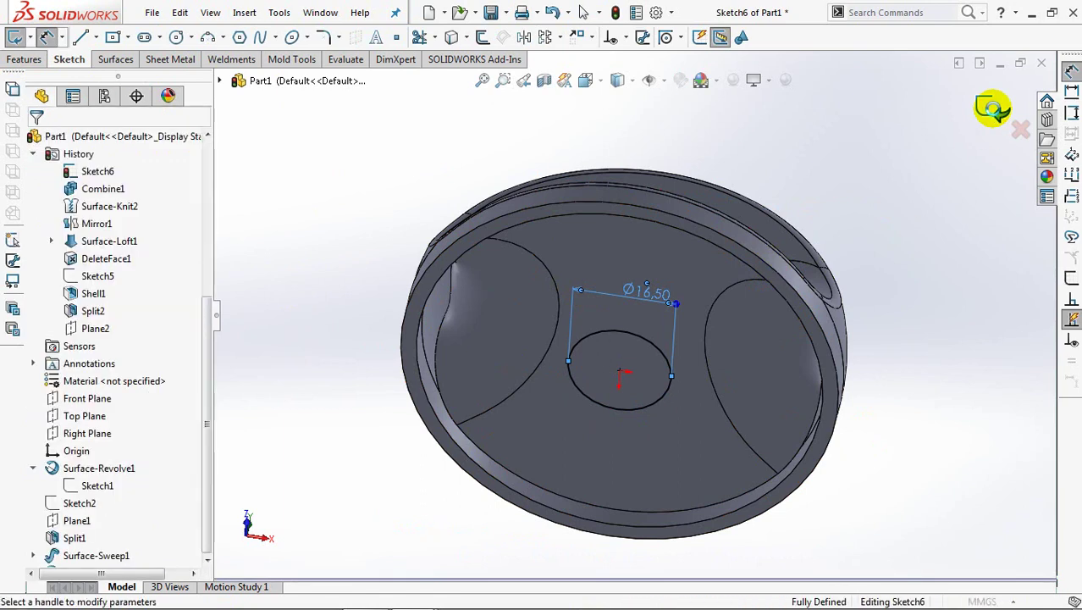
Extrude the circle into a boss offset 1 mm, up to the next surface.
left_click(103, 188)
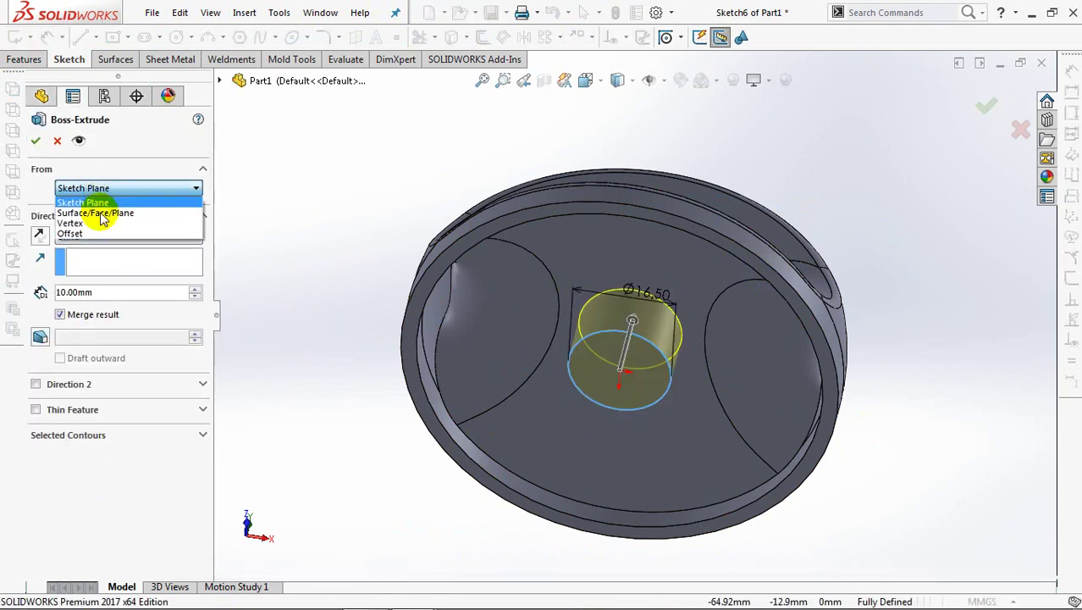
left_click(84, 232)
type("1")
key("Return")
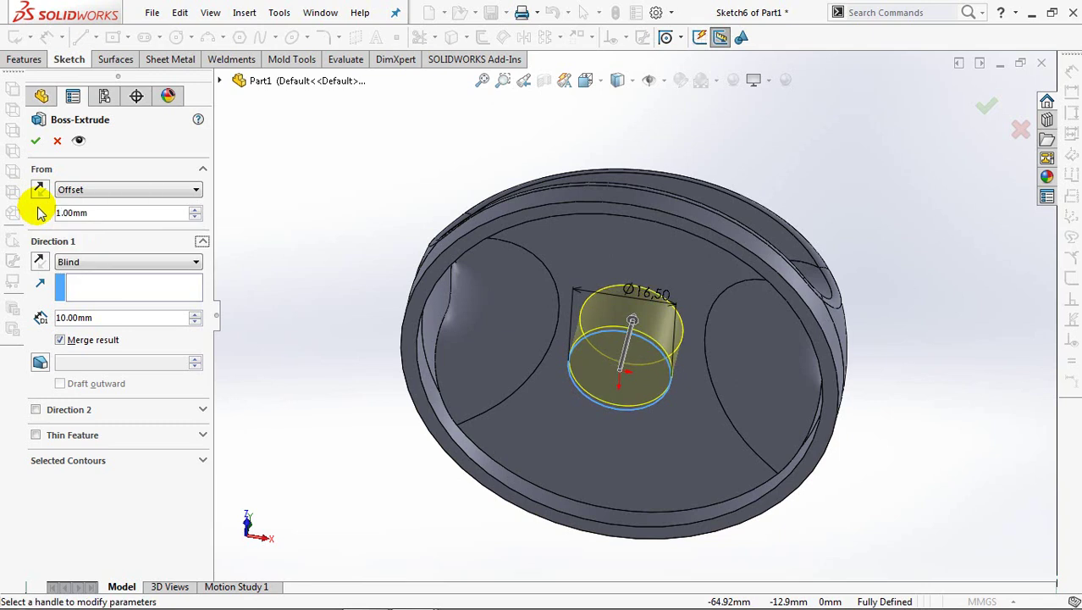
left_click(77, 262)
left_click(85, 289)
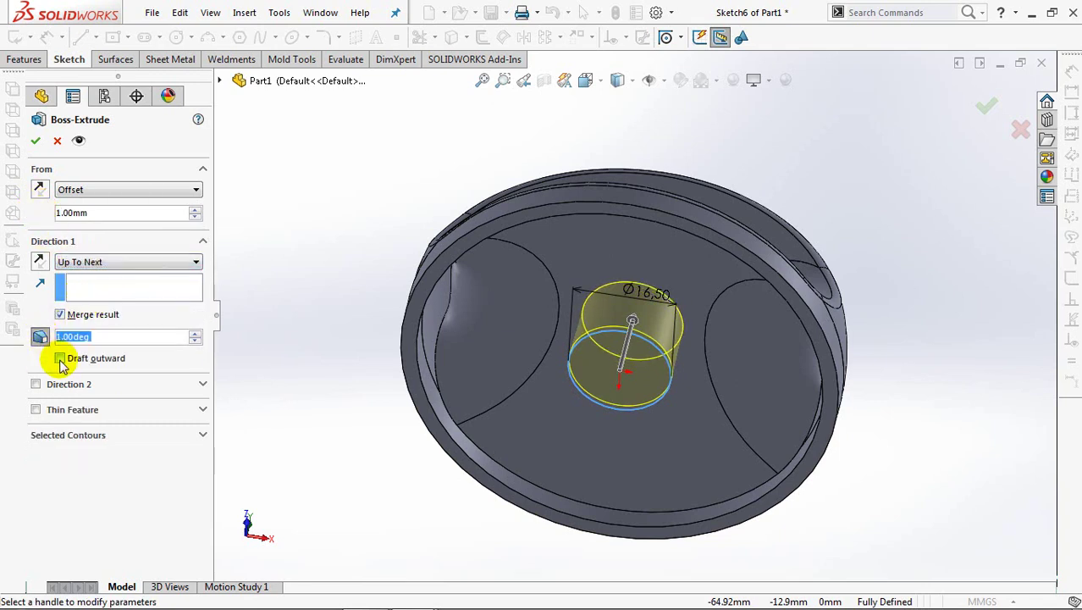
middle_click_drag(343, 508, 345, 502)
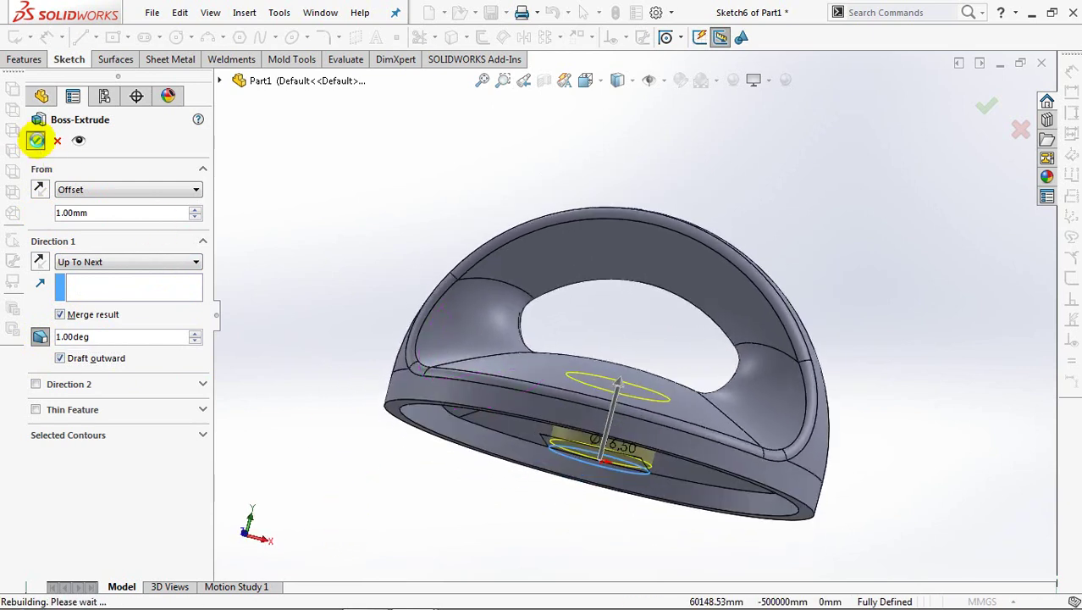
middle_click_drag(318, 282, 320, 202)
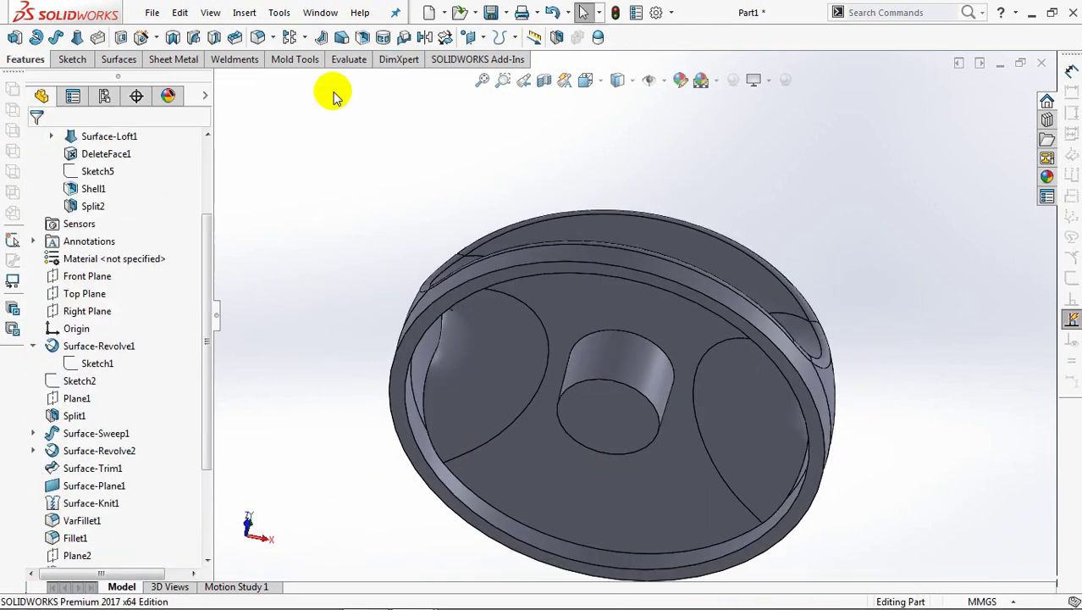
Round the bolt boss edge with a 2 mm fillet.
left_click(258, 39)
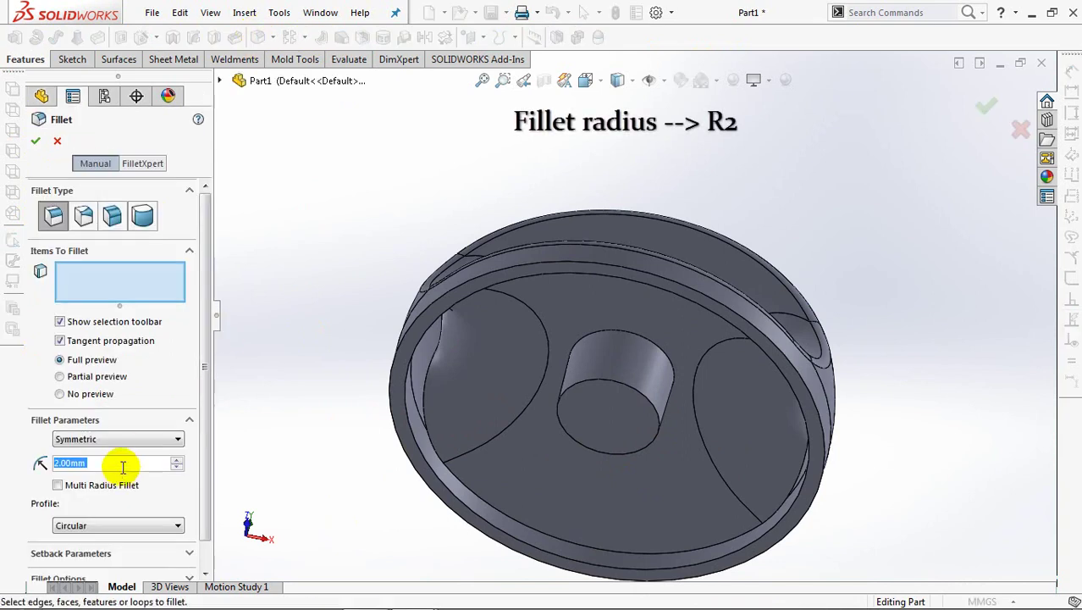
left_click(608, 336)
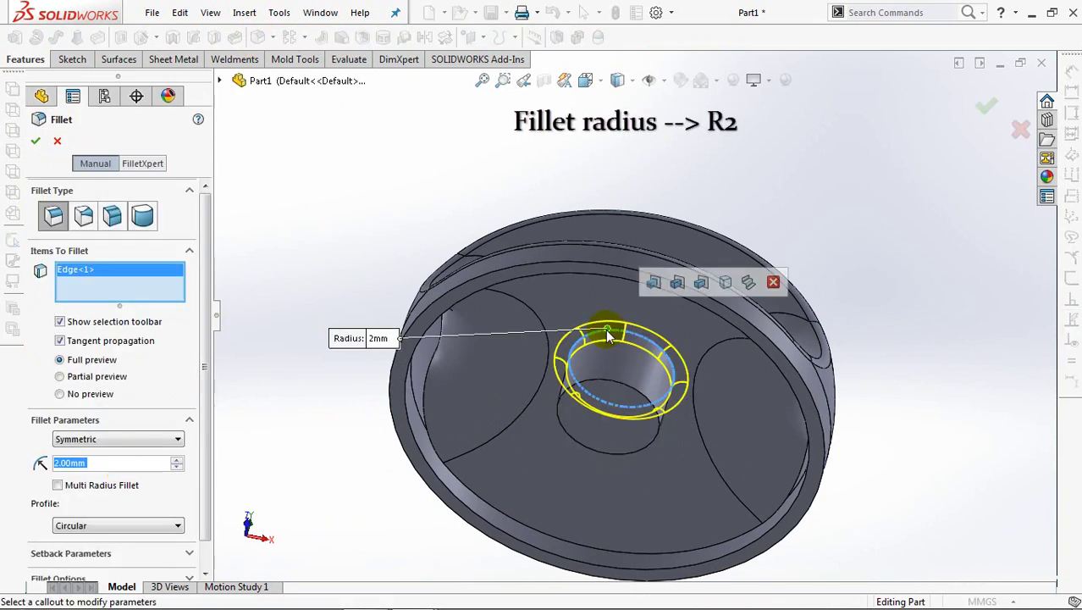
left_click(35, 141)
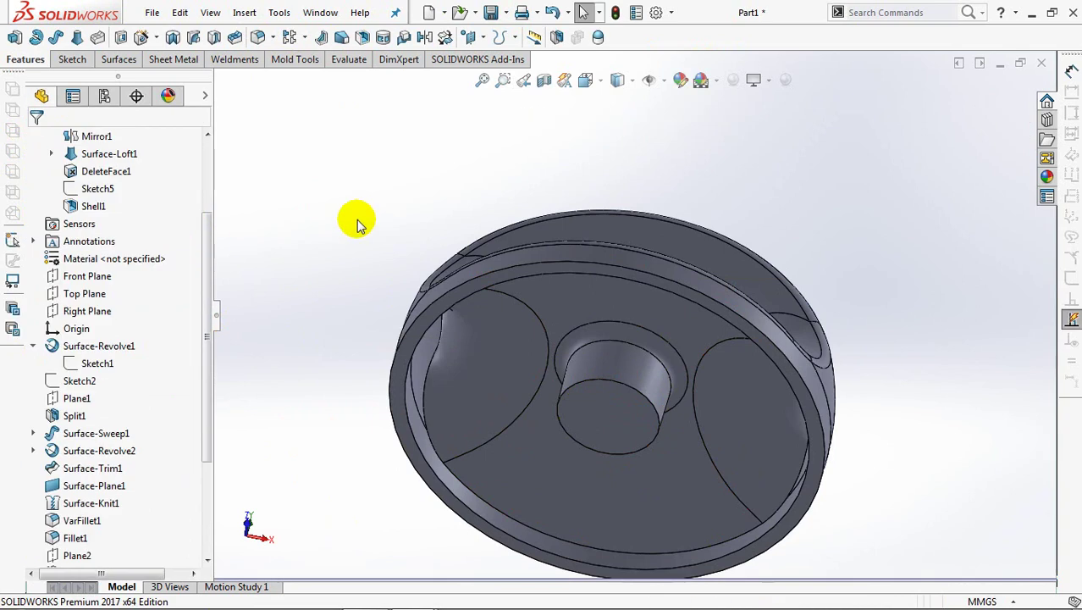
Create a reference plane 20 mm off the rim face.
left_click(473, 35)
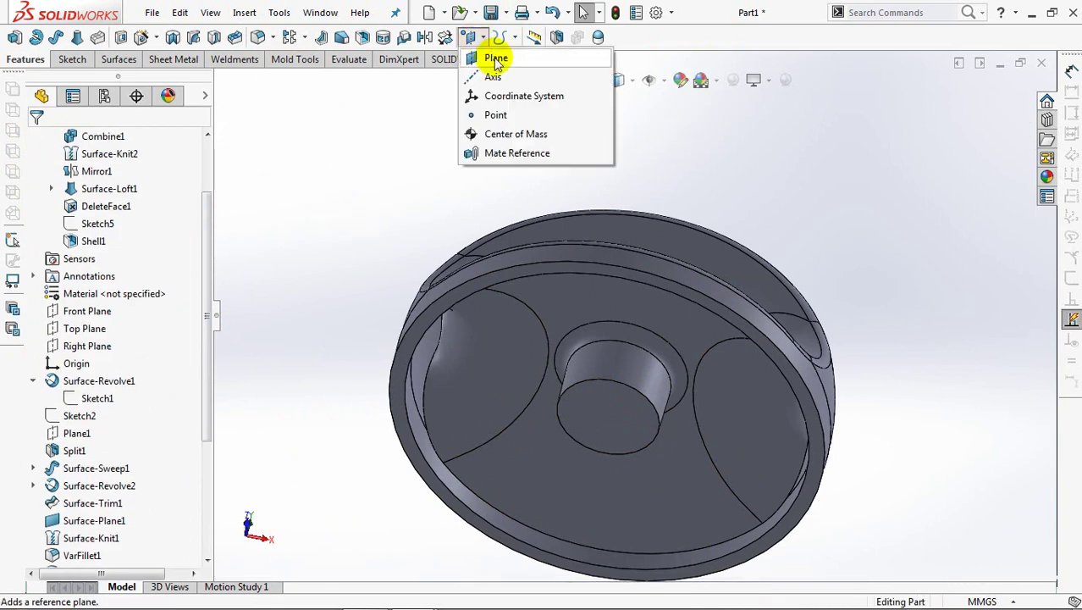
left_click(496, 66)
left_click(421, 330)
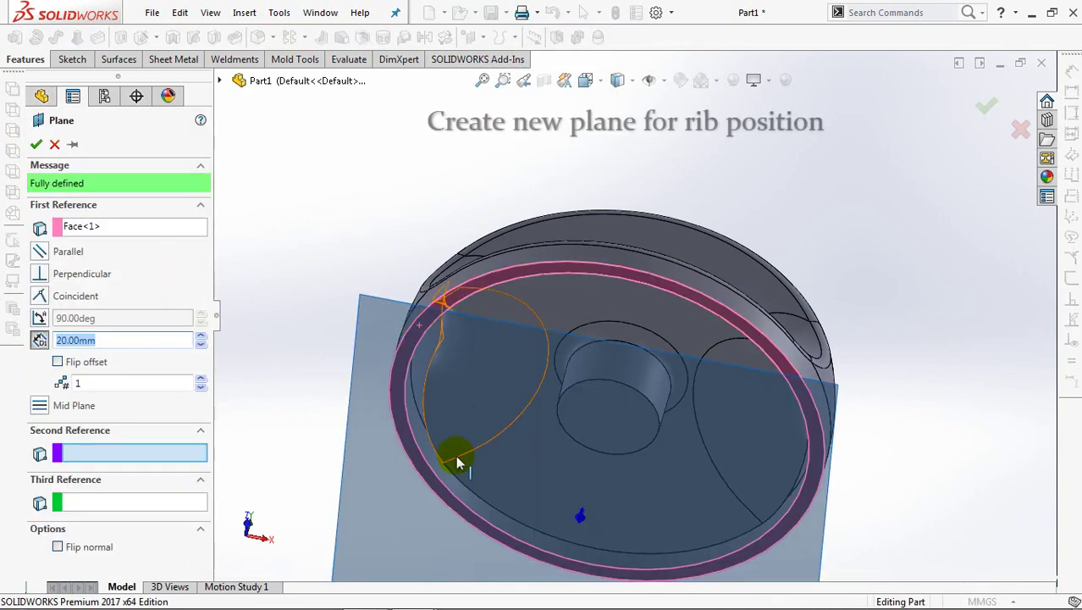
left_click(444, 463)
right_click(447, 467)
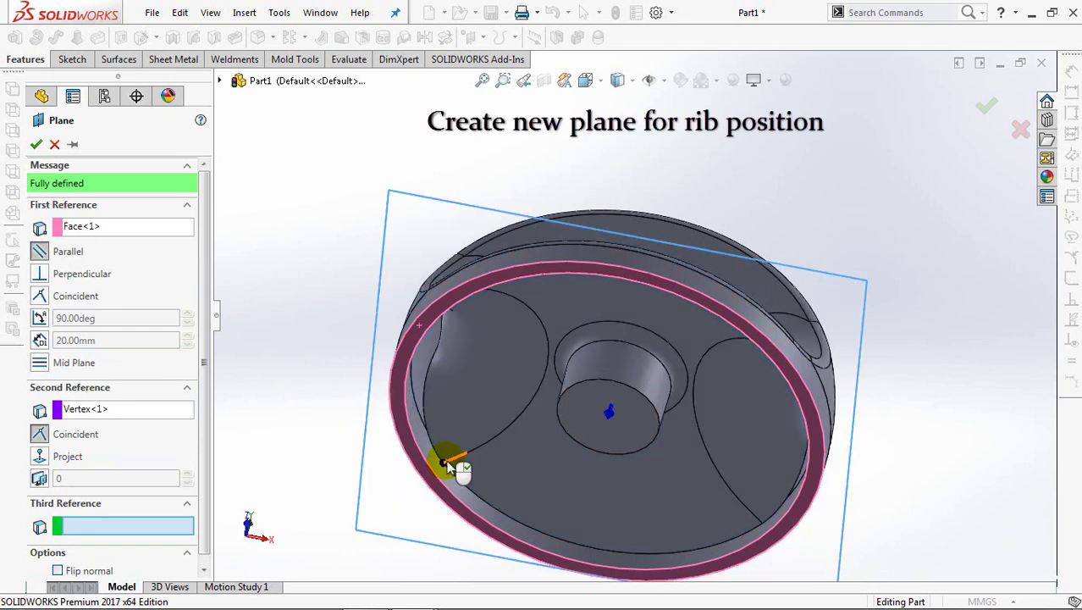
Sketch horizontal and vertical lines from the centre to the rim on the new plane.
left_click(321, 36)
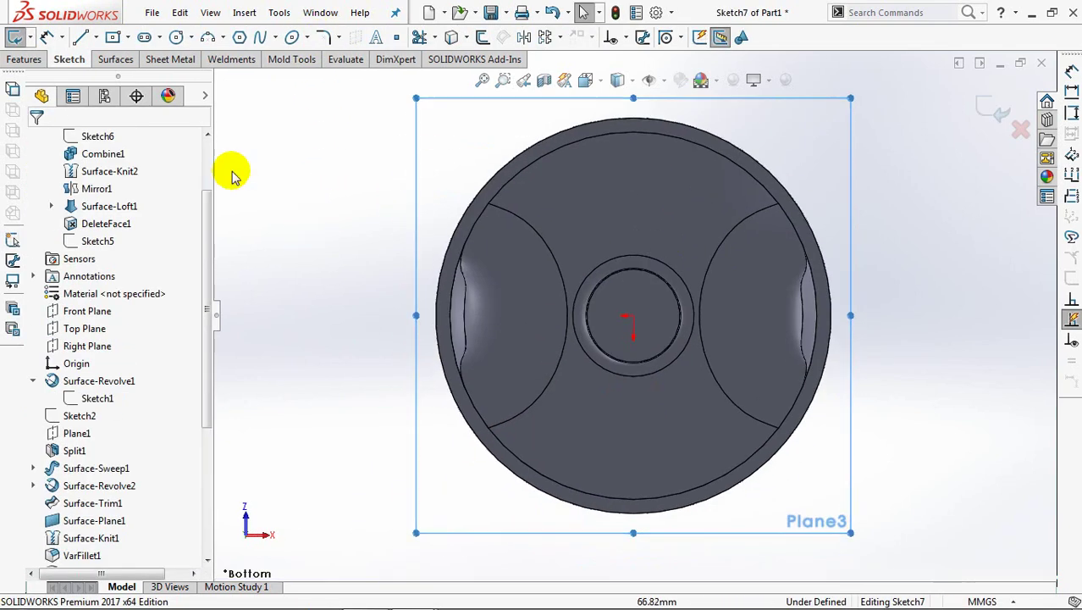
left_click(81, 37)
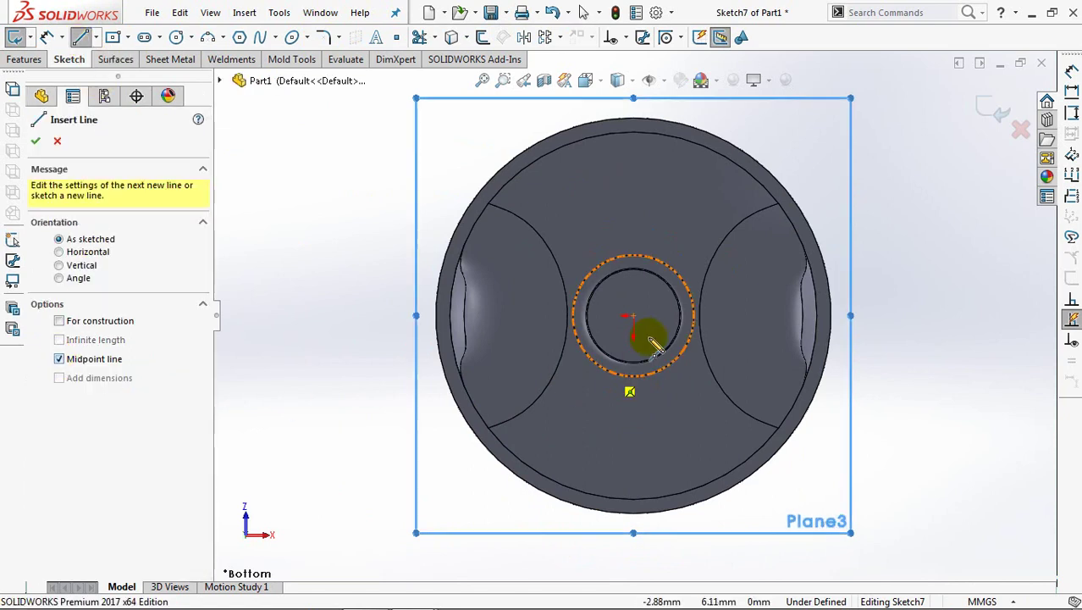
left_click(634, 316)
left_click(817, 316)
right_click(819, 316)
left_click(855, 324)
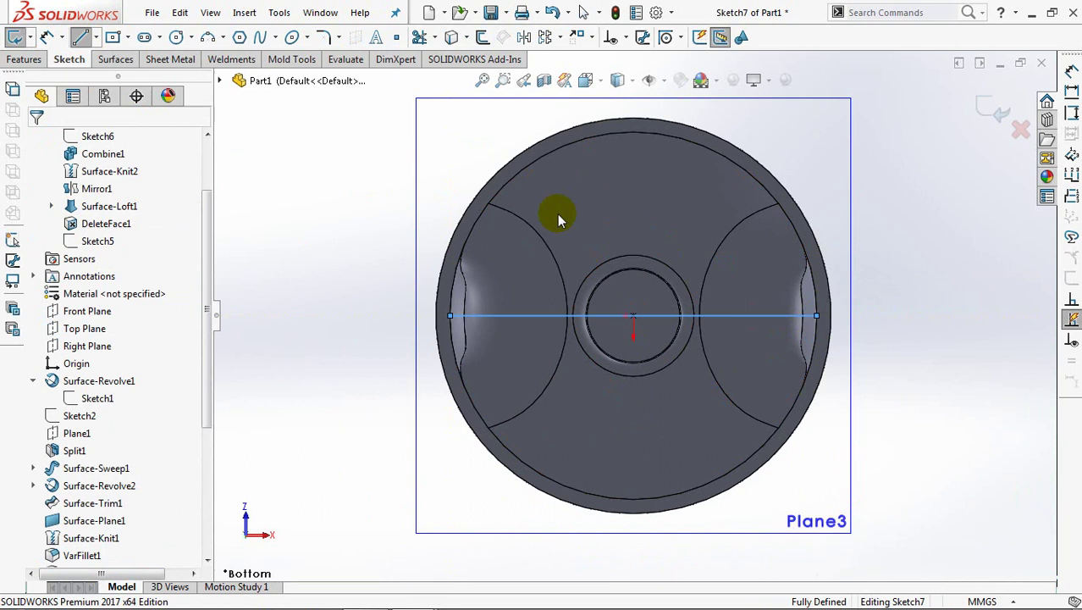
left_click(81, 39)
left_click(60, 359)
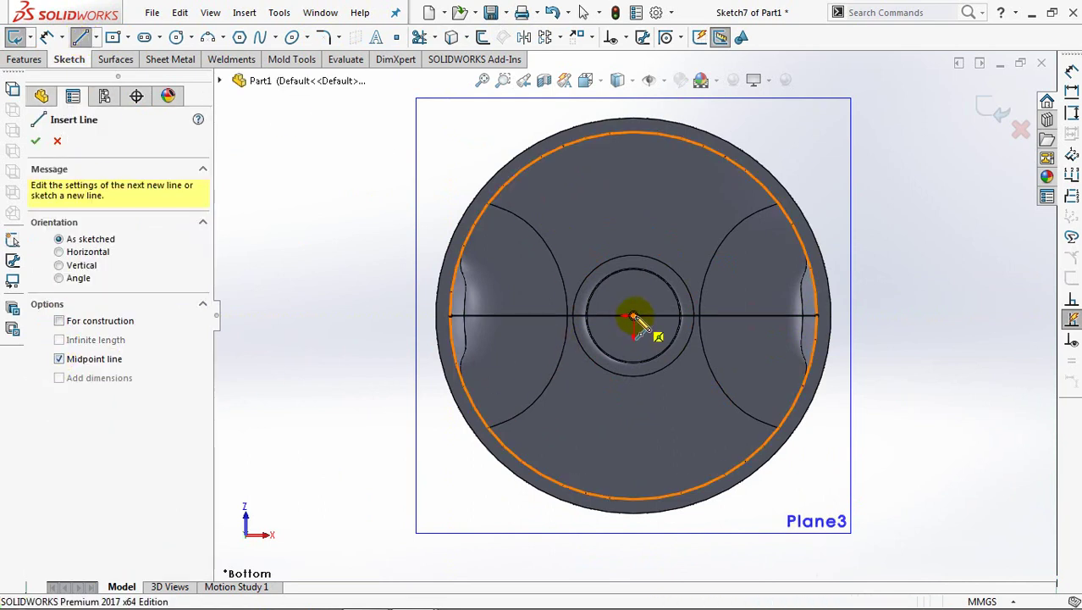
left_click_drag(633, 315, 638, 136)
left_click(635, 133)
right_click(637, 135)
left_click(664, 144)
Turn the cross sketch into 2.5 mm ribs with outward draft.
left_click(987, 106)
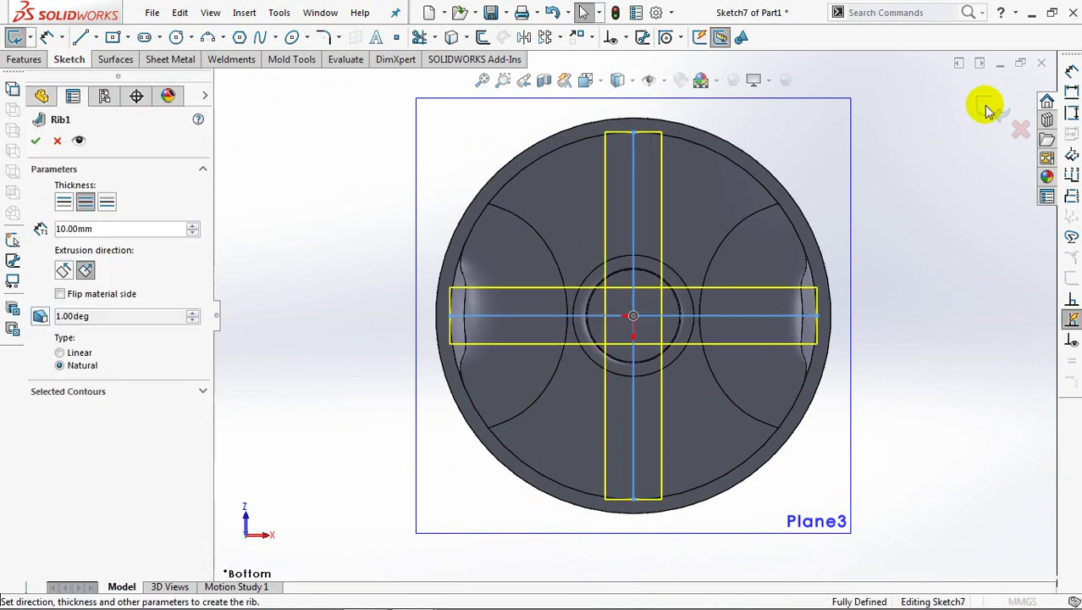
mouse_move(404, 318)
middle_mouse_down()
mouse_move(415, 248)
mouse_move(393, 219)
middle_mouse_up()
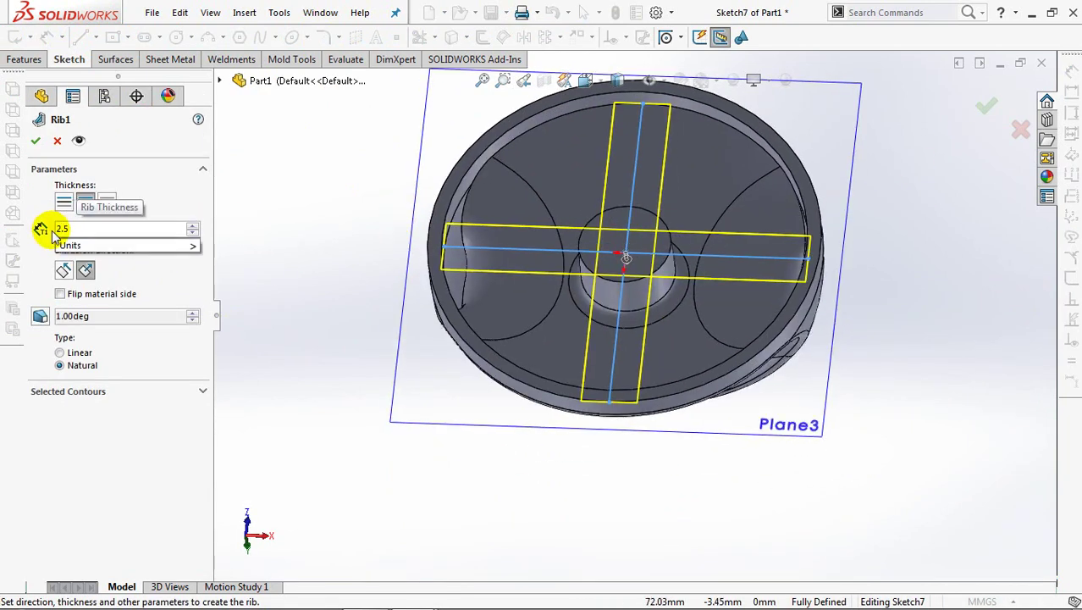
middle_click_drag(313, 270, 303, 266)
left_click(40, 316)
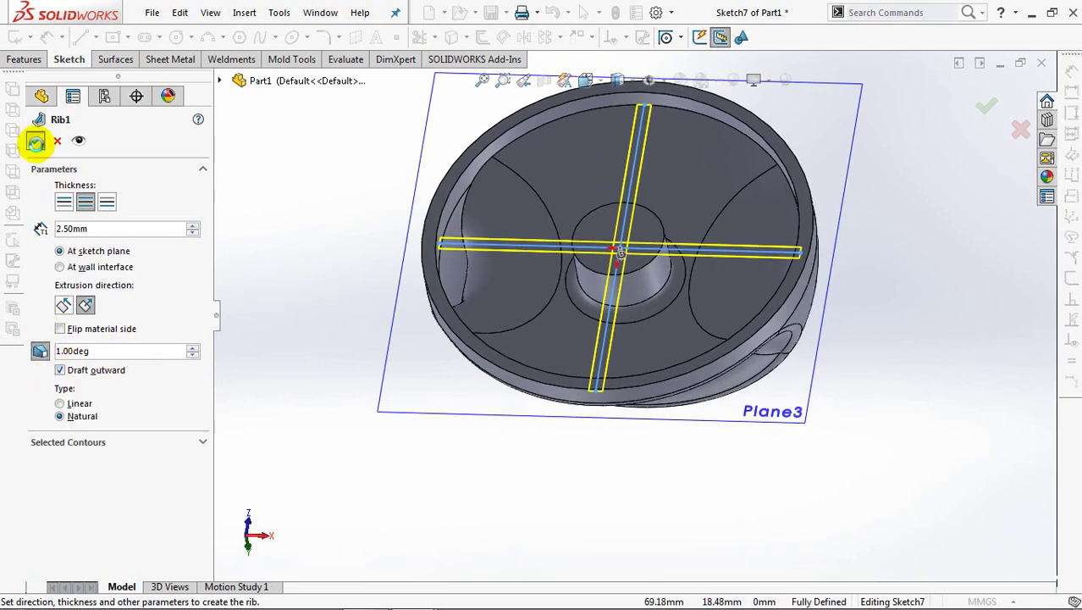
left_click(35, 142)
mouse_move(314, 213)
middle_mouse_down()
mouse_move(336, 244)
mouse_move(355, 360)
mouse_move(320, 236)
middle_mouse_up()
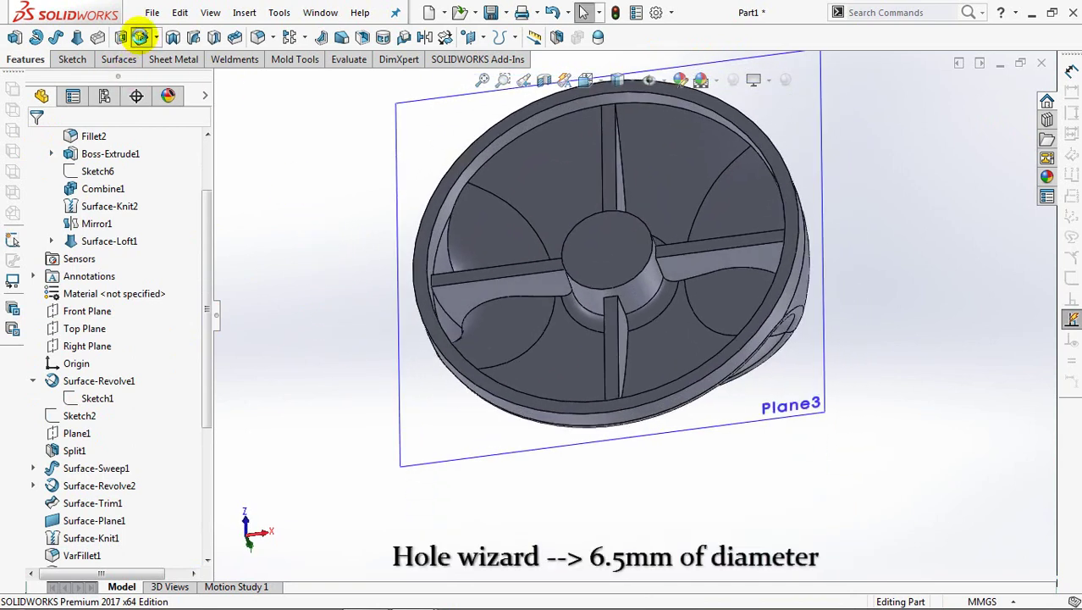
Drill a 6.5 mm ANSI Metric blind hole at the centre of the bolt boss end face.
left_click(141, 37)
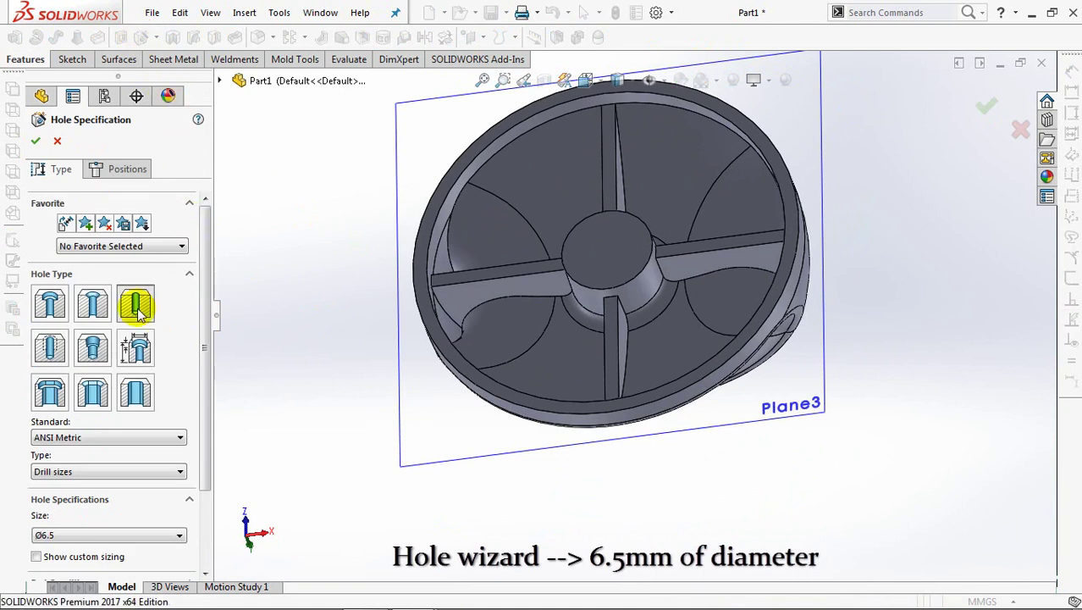
scroll(210, 435, "down", 2)
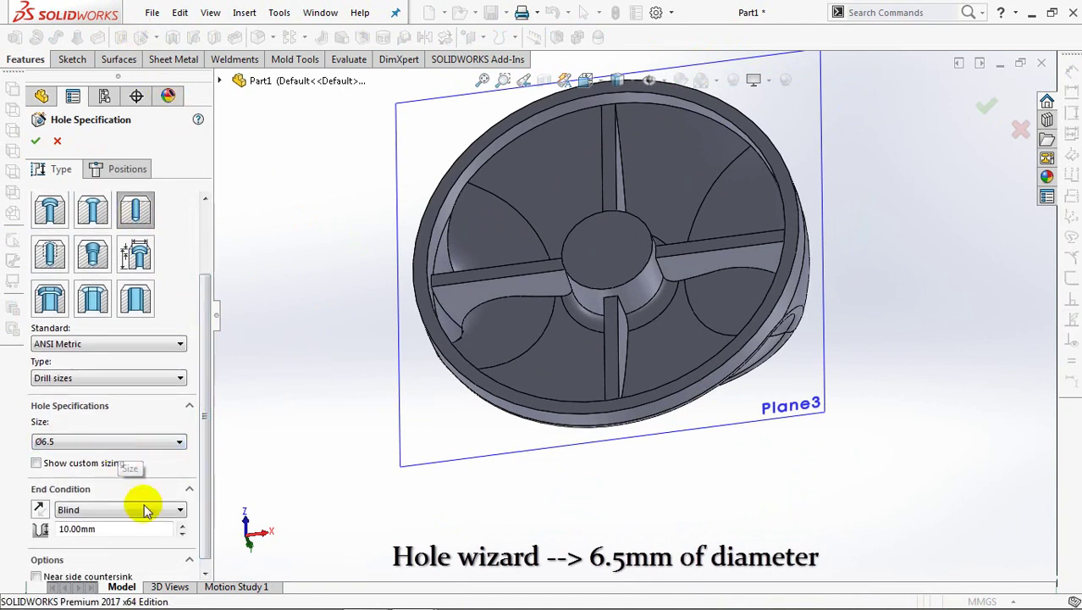
left_click(101, 173)
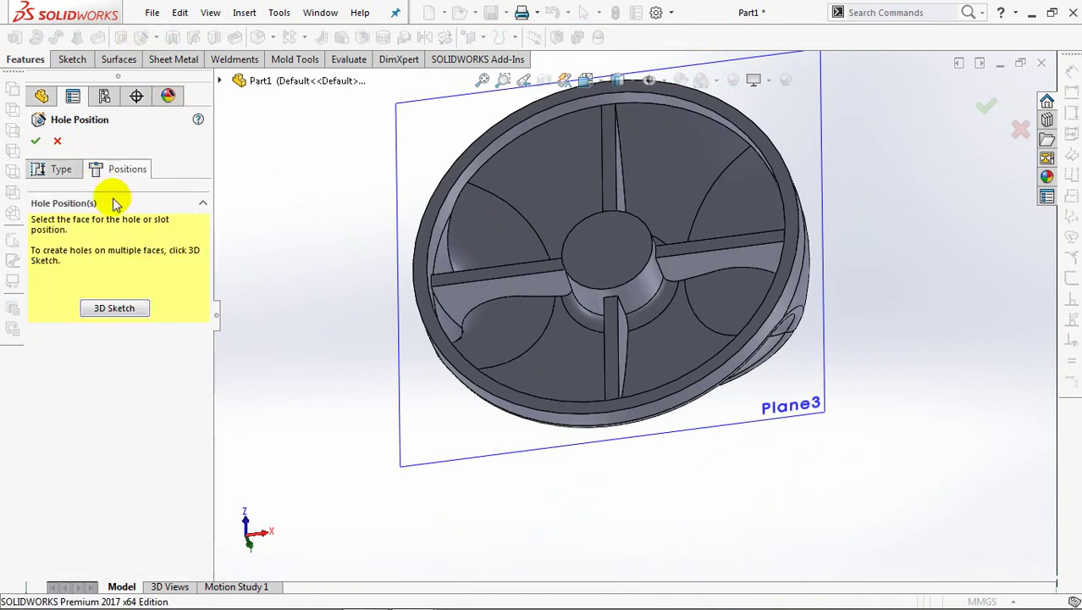
left_click(124, 313)
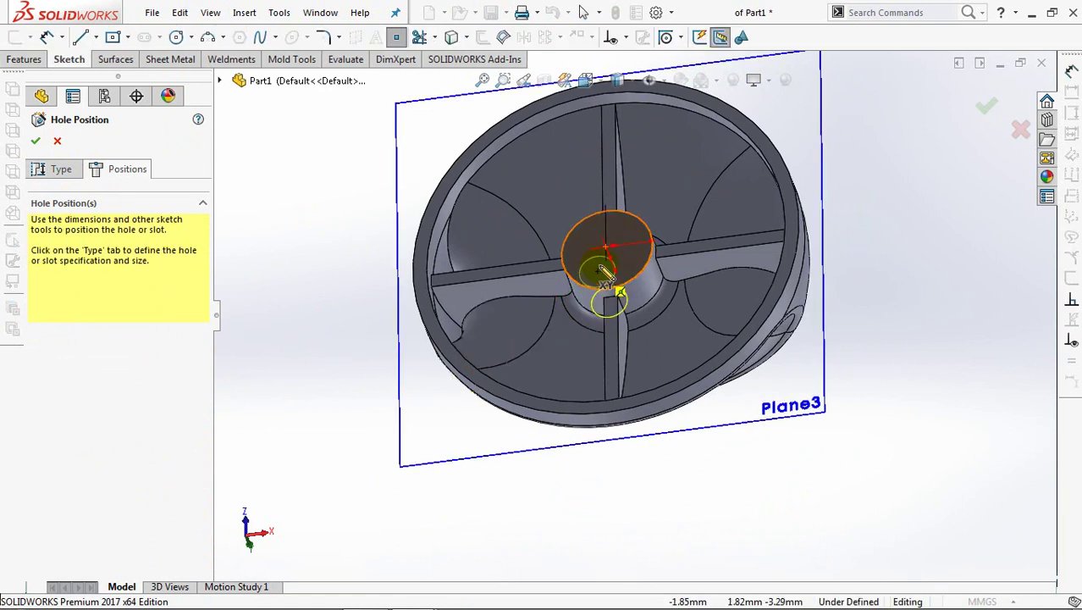
scroll(606, 273, "down", 3)
scroll(606, 272, "down", 2)
left_click(637, 244)
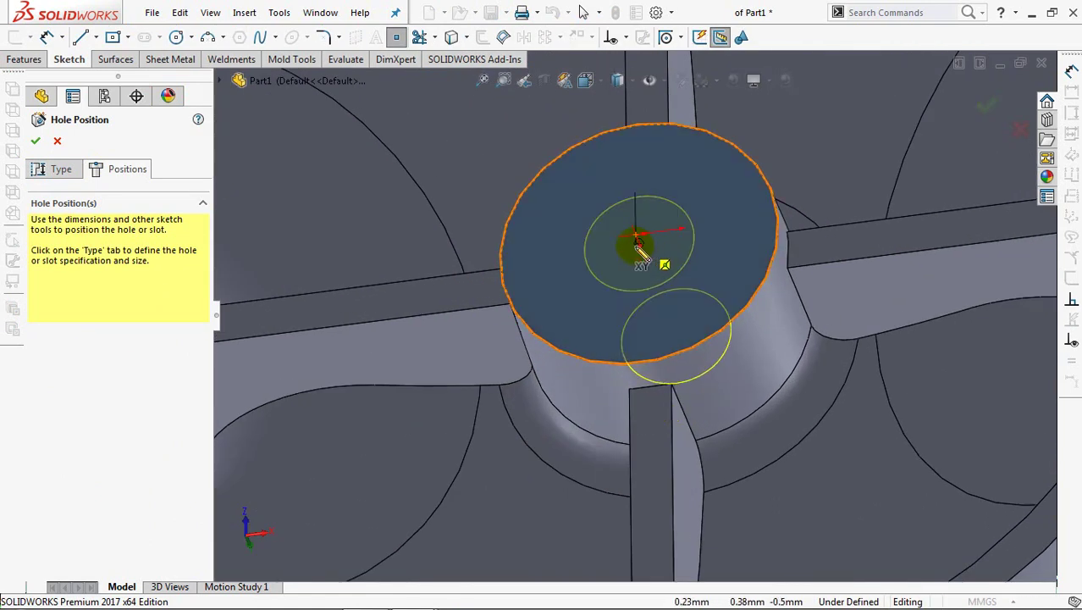
right_click(637, 245)
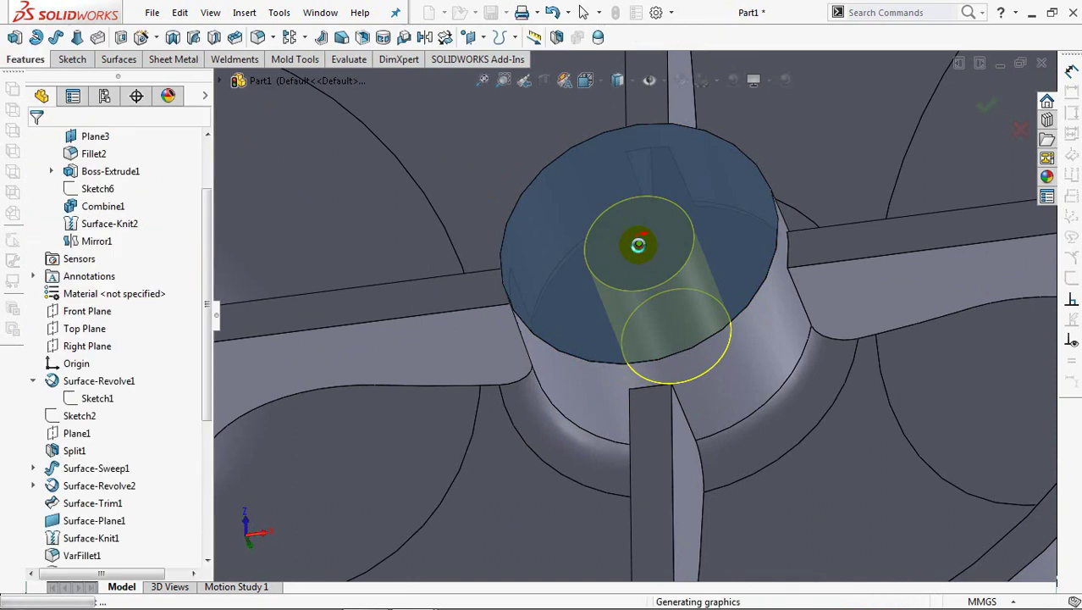
Inspect the finished dome from the underside, isometric and front views, then in a temporary section view.
scroll(639, 254, "up", 5)
middle_click_drag(647, 290, 634, 305)
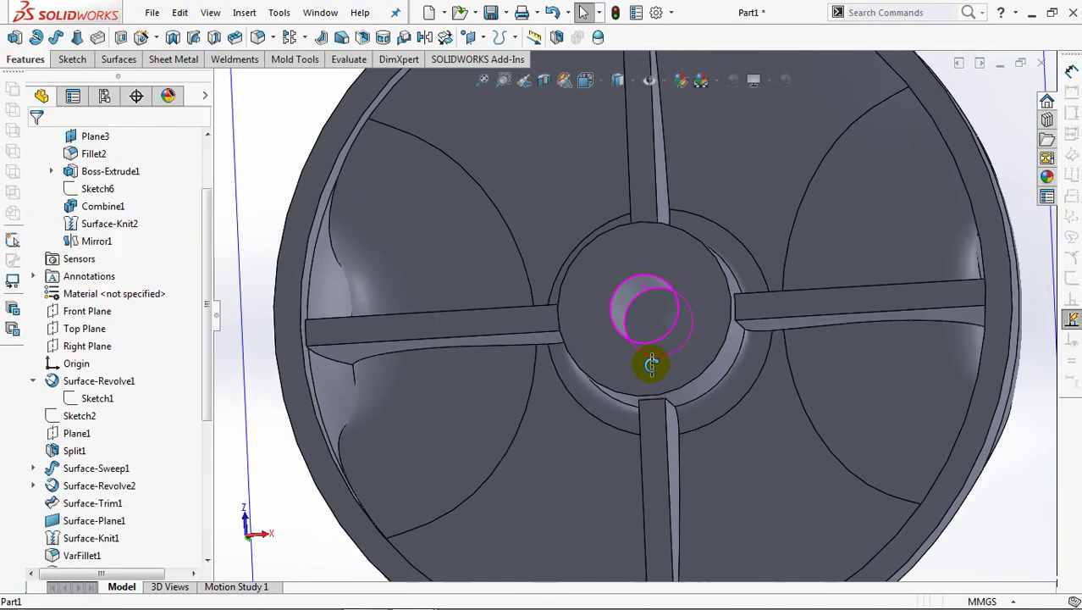
key("ctrl+7")
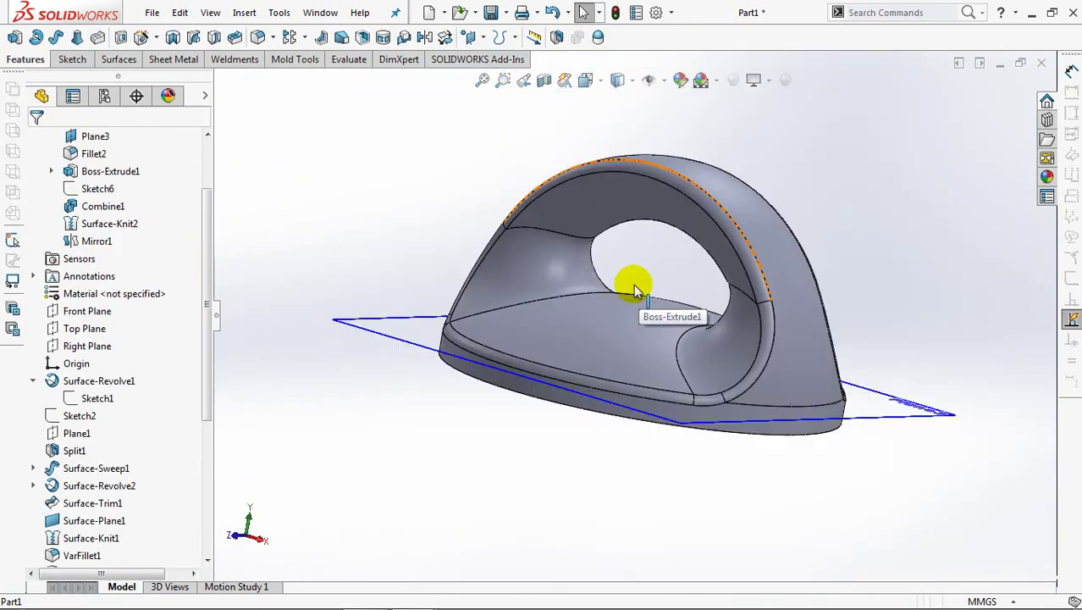
left_click(451, 379)
key("Escape")
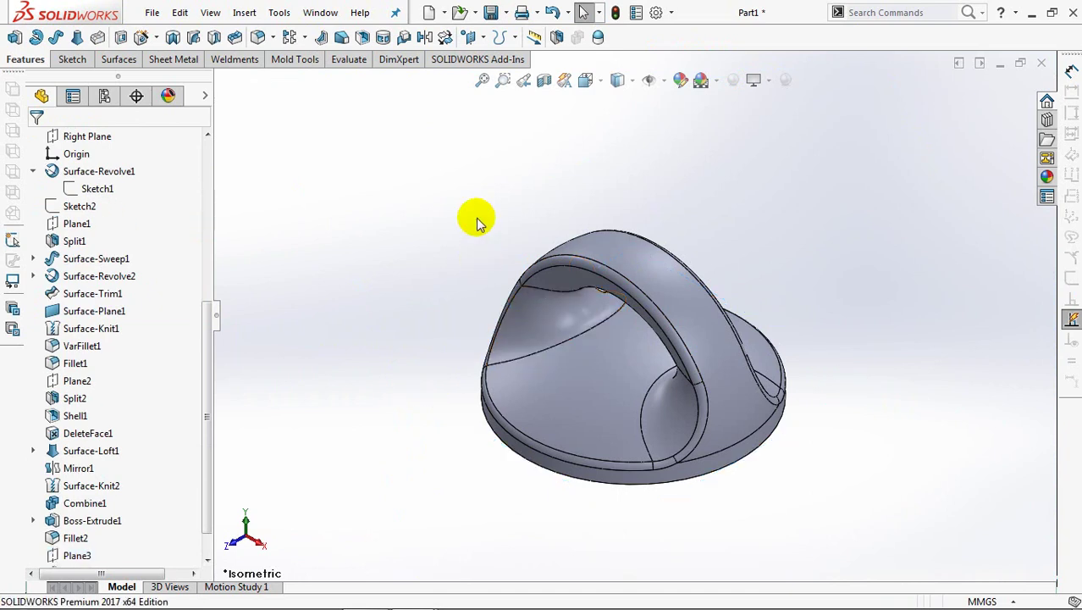
key("ctrl+1")
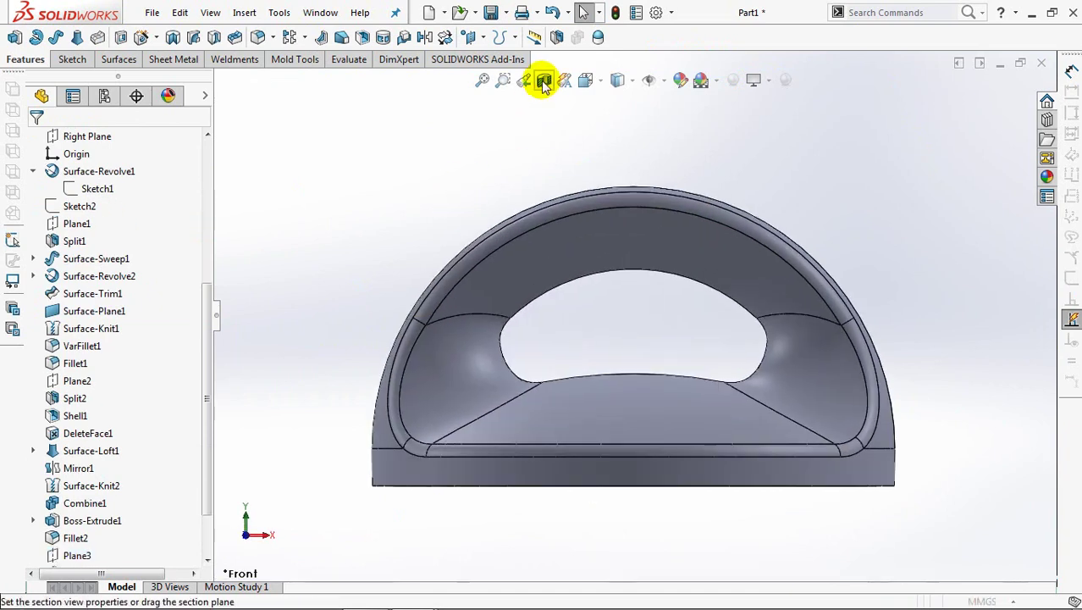
left_click(542, 84)
mouse_move(551, 164)
middle_mouse_down()
mouse_move(502, 201)
mouse_move(511, 201)
middle_mouse_up()
left_click(57, 142)
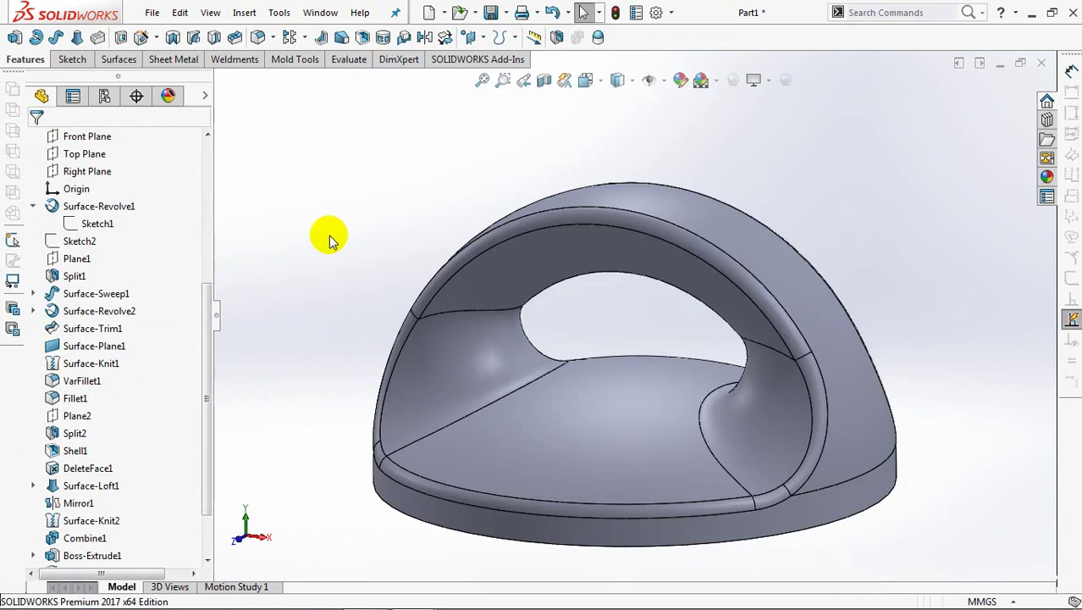